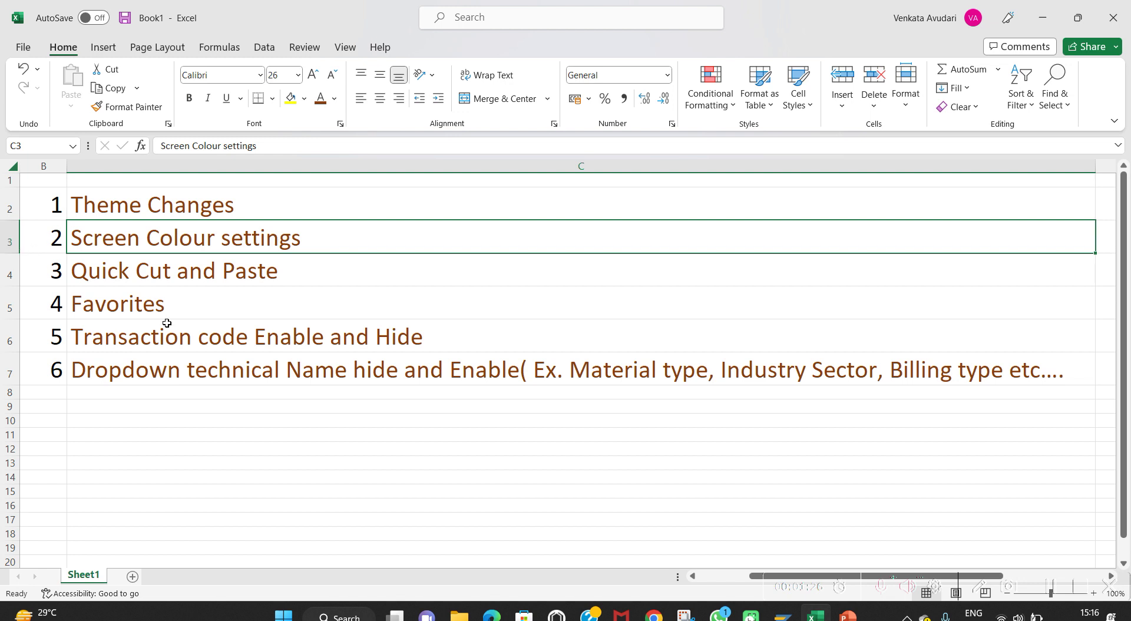
- Review the Excel agenda topics from Quick Cut and Paste to Transaction code Enable and Hide, then bring up SAP Logon
{"action": "left_click", "coordinate": [208, 267]}
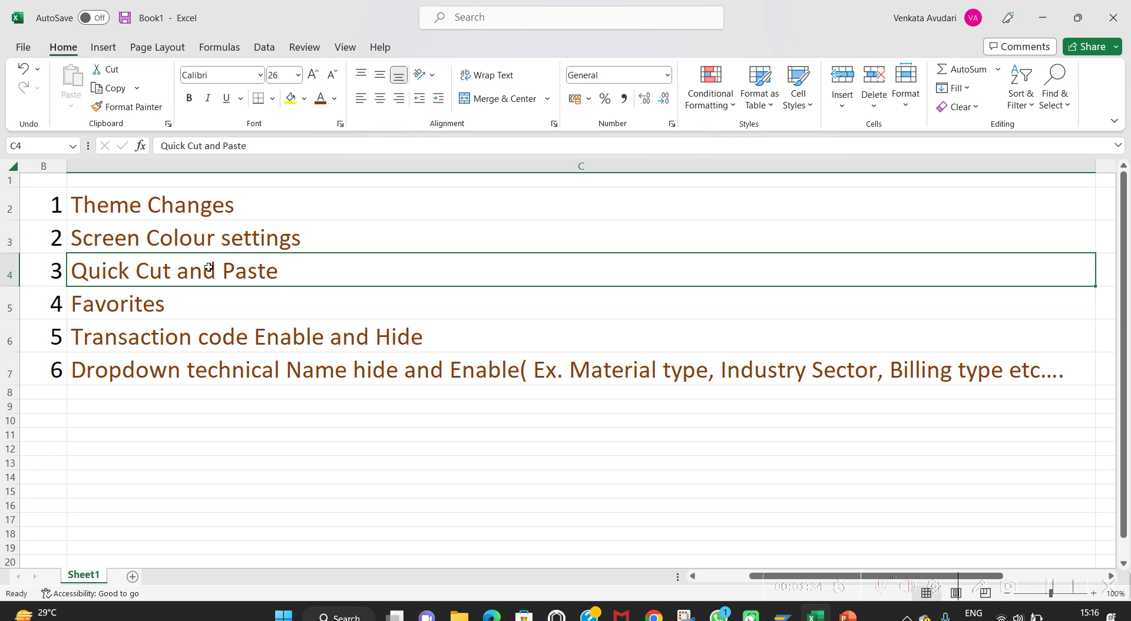
{"action": "left_click", "coordinate": [180, 297]}
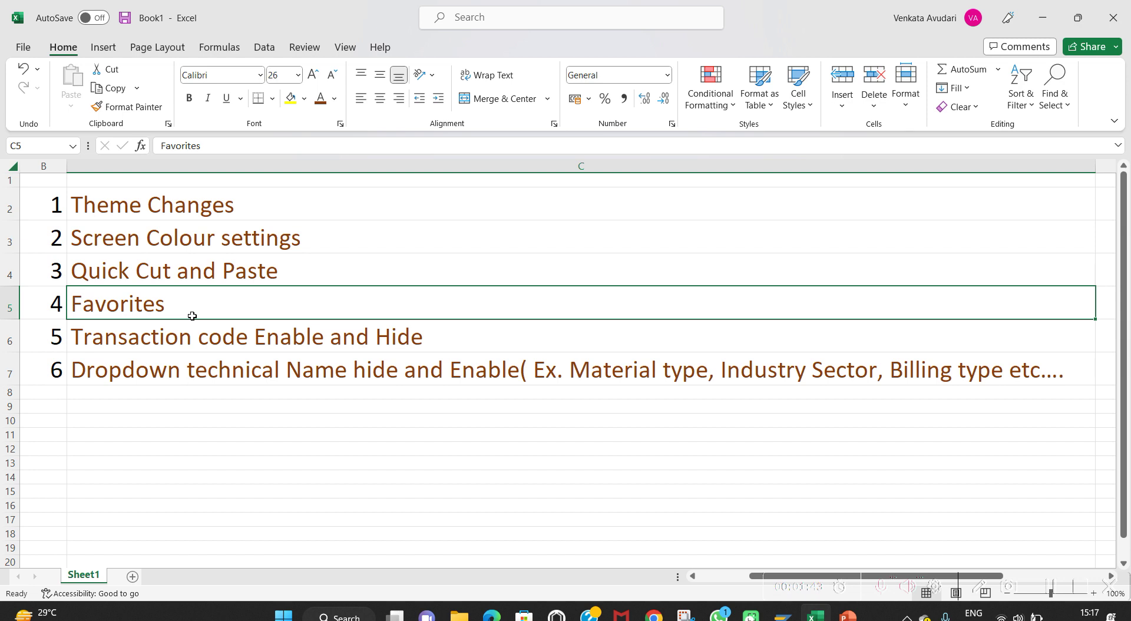
{"action": "left_click", "coordinate": [227, 347]}
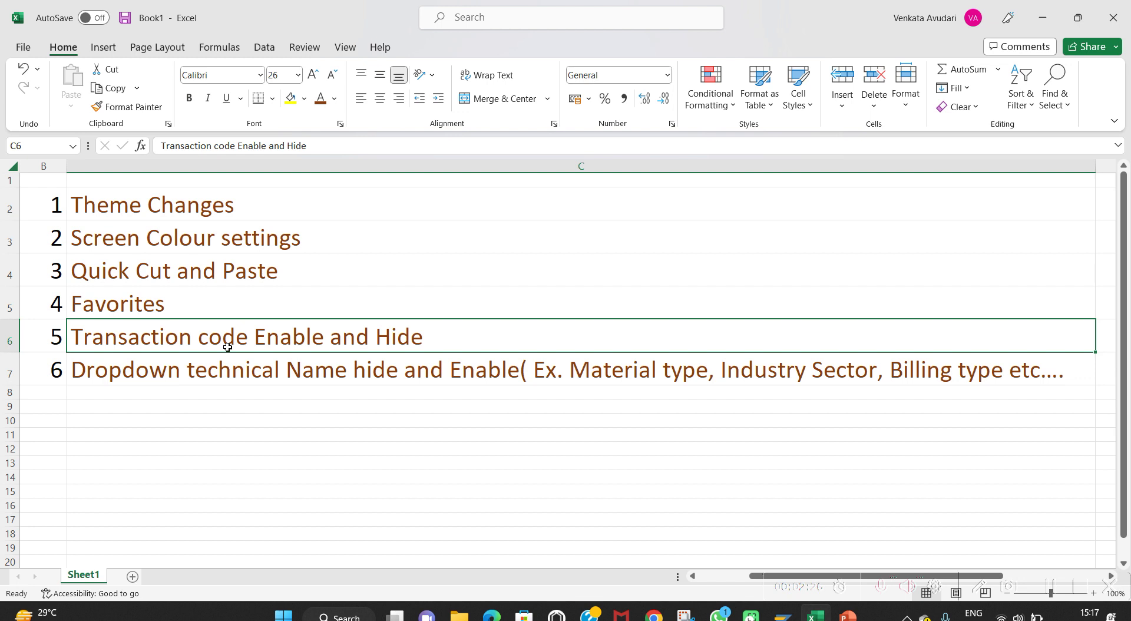
{"action": "left_click", "coordinate": [143, 203]}
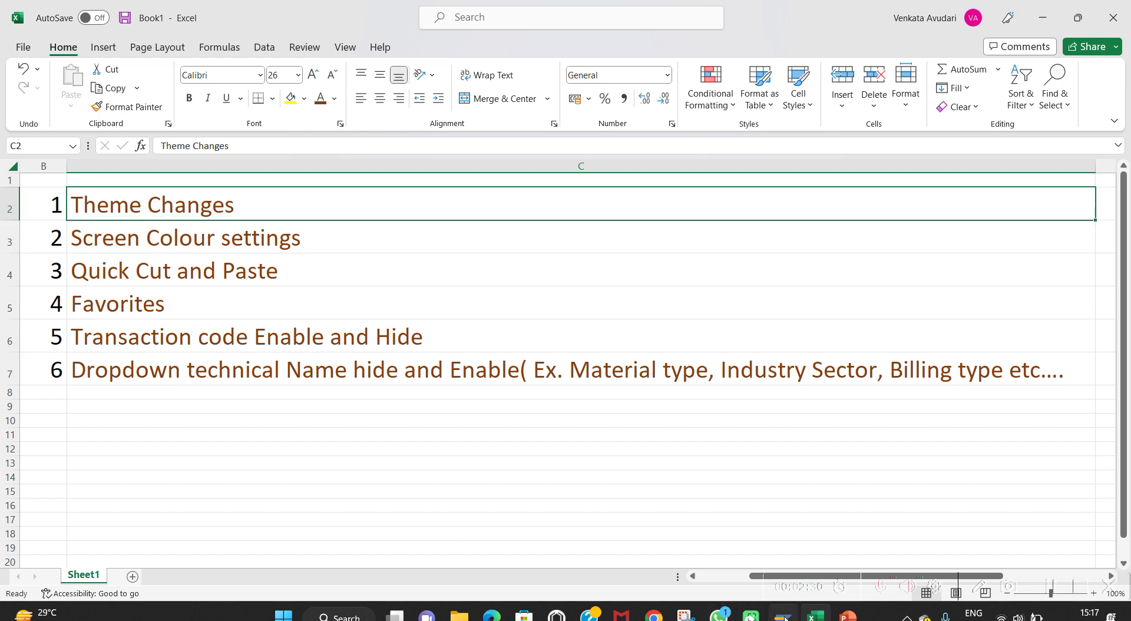
{"action": "left_click", "coordinate": [782, 616]}
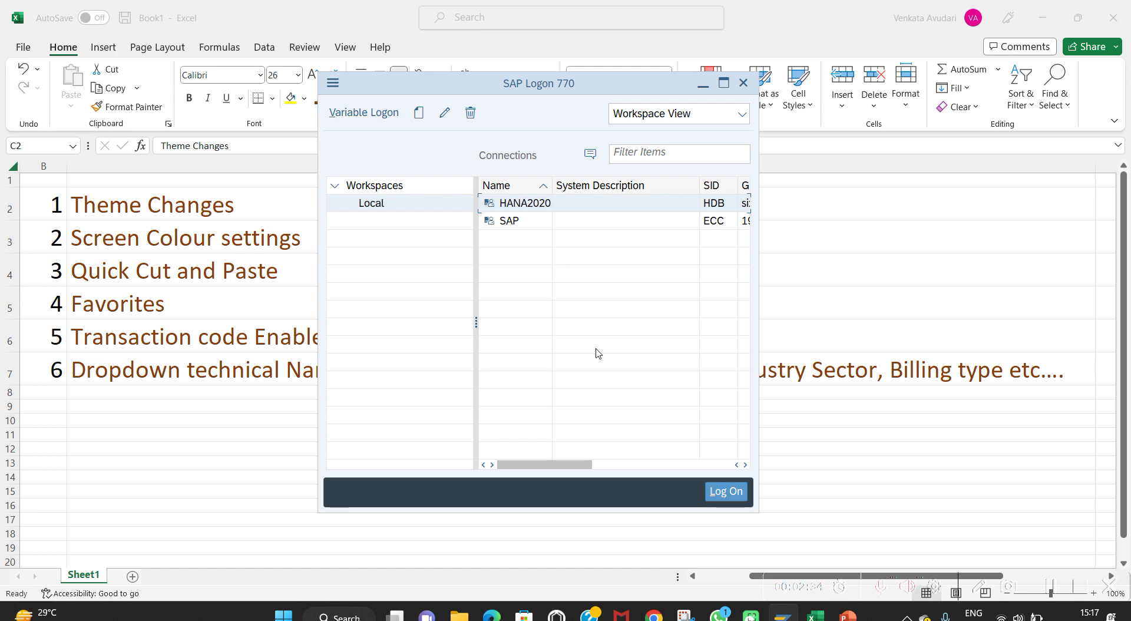
- Log on to HANA2020 client 800 with the saved user name, retrying after a failed password
{"action": "double_click", "coordinate": [532, 203]}
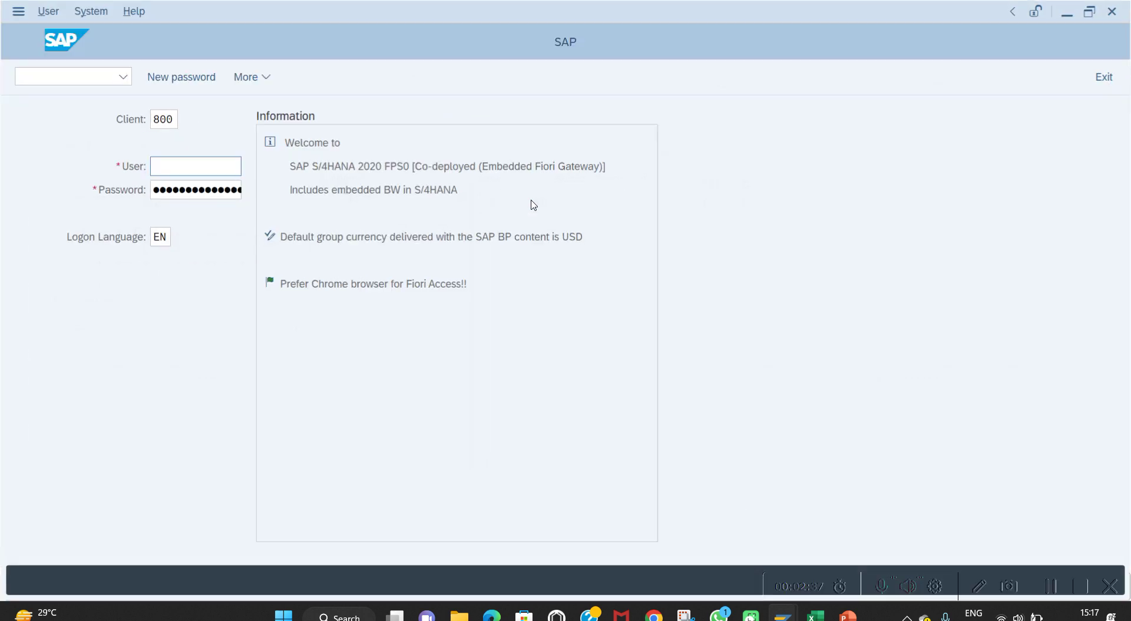
{"action": "left_click", "coordinate": [209, 161]}
{"action": "left_click", "coordinate": [176, 187]}
{"action": "left_click", "coordinate": [175, 191]}
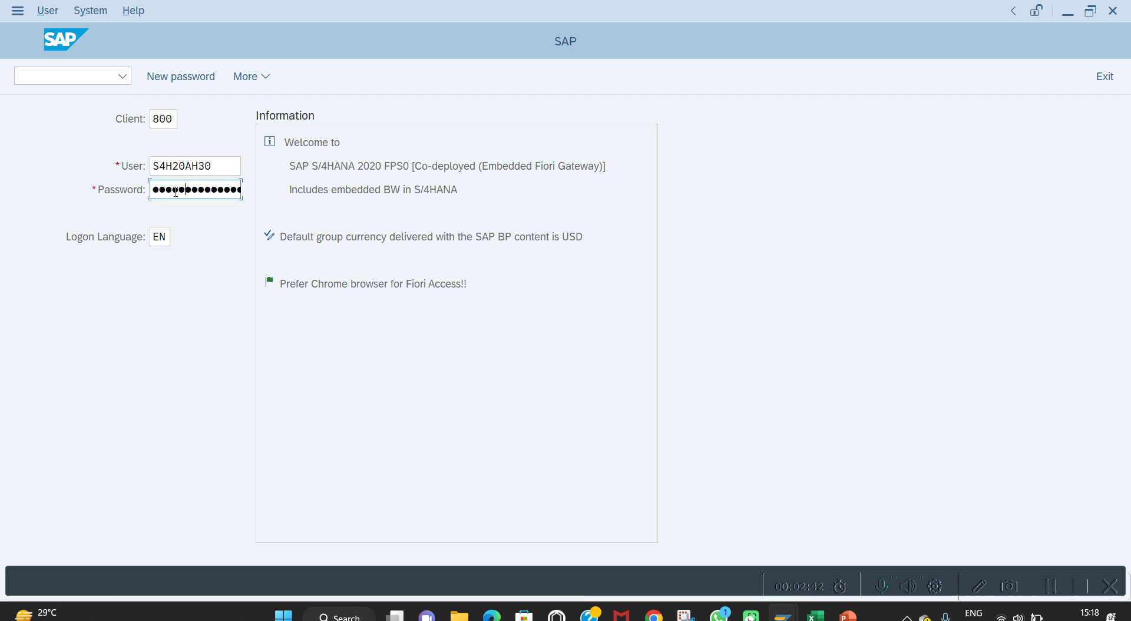
{"action": "key", "text": "Return"}
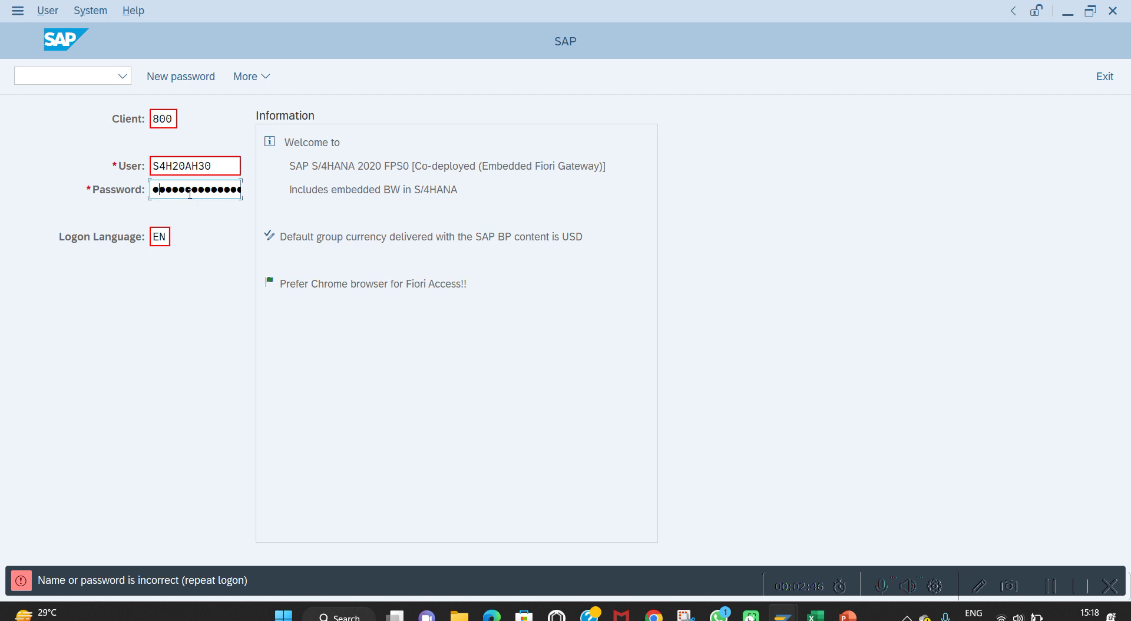
{"action": "key", "text": "Right"}
{"action": "key", "text": "Right"}
{"action": "key", "text": "Right"}
{"action": "key", "text": "Return"}
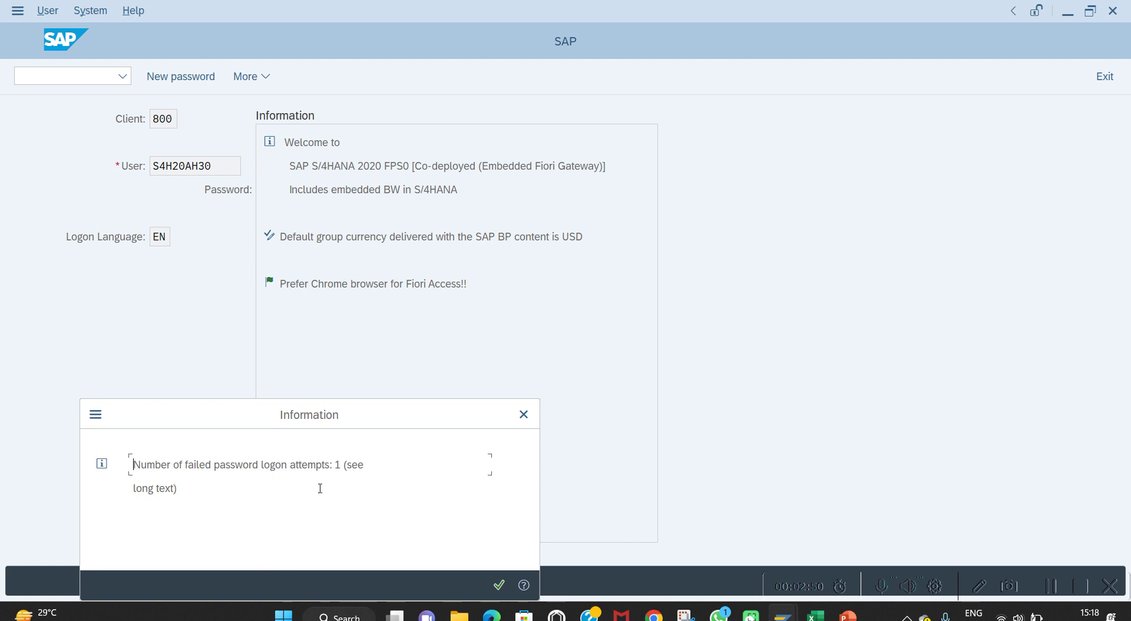
{"action": "key", "text": "Return"}
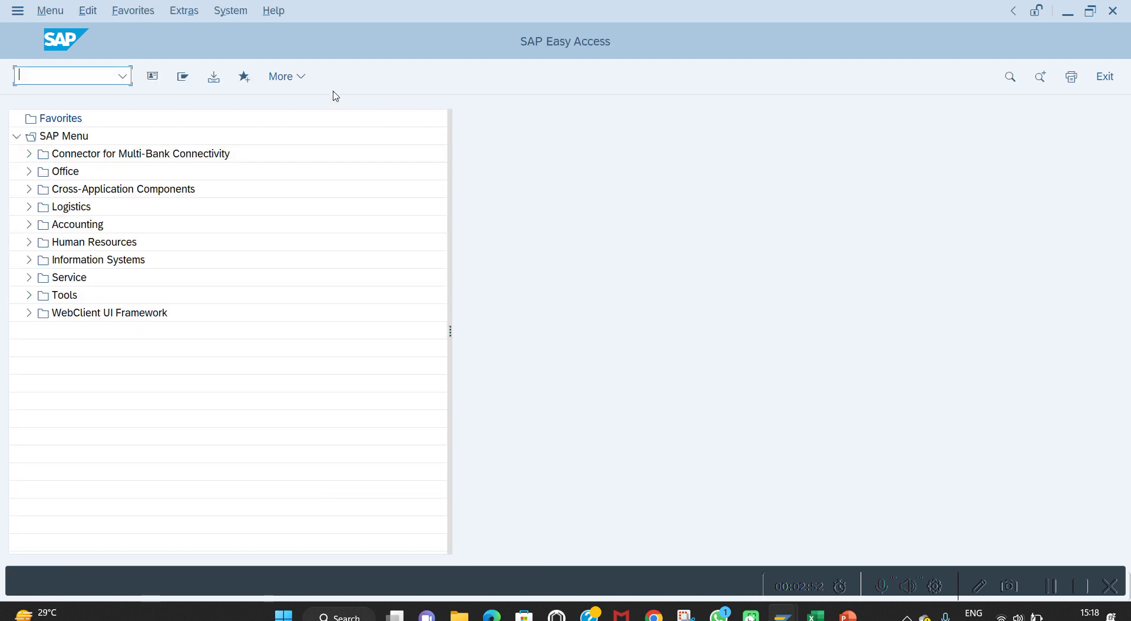
{"action": "left_click", "coordinate": [303, 77]}
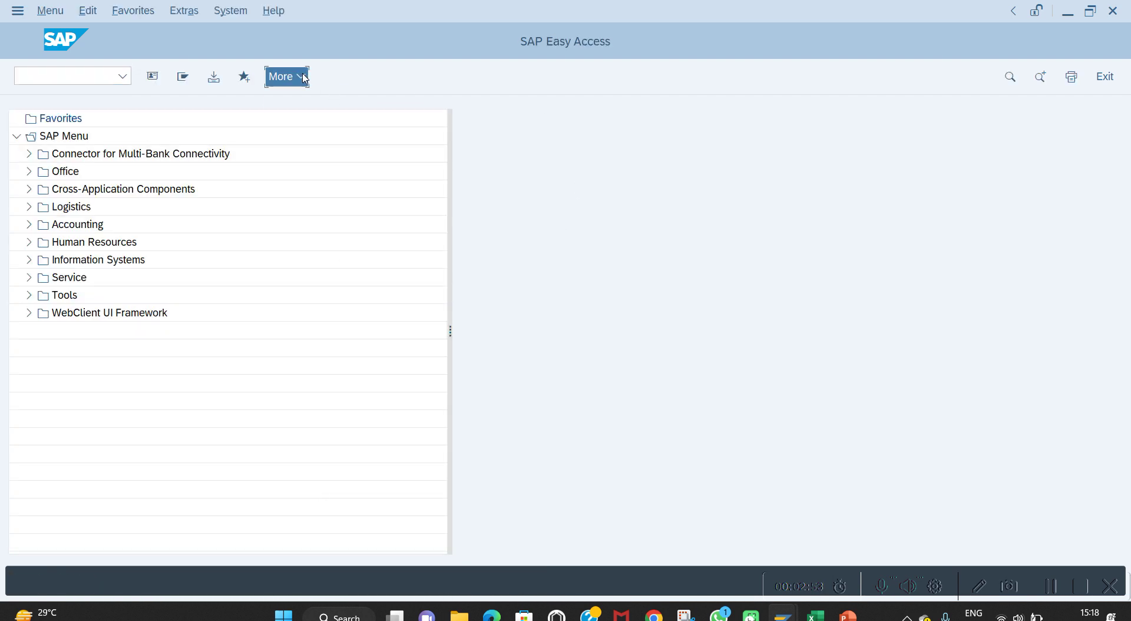
- Browse the theme list in SAP GUI Options, keep Quartz Theme, close the options and start logging off
{"action": "left_click", "coordinate": [398, 74]}
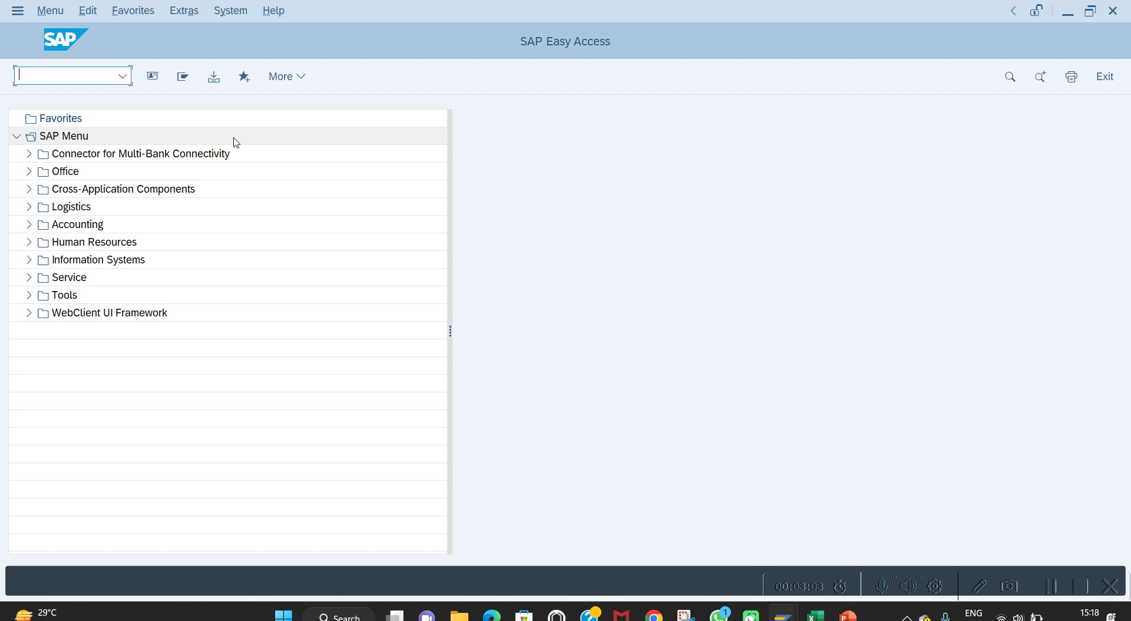
{"action": "left_click", "coordinate": [302, 78]}
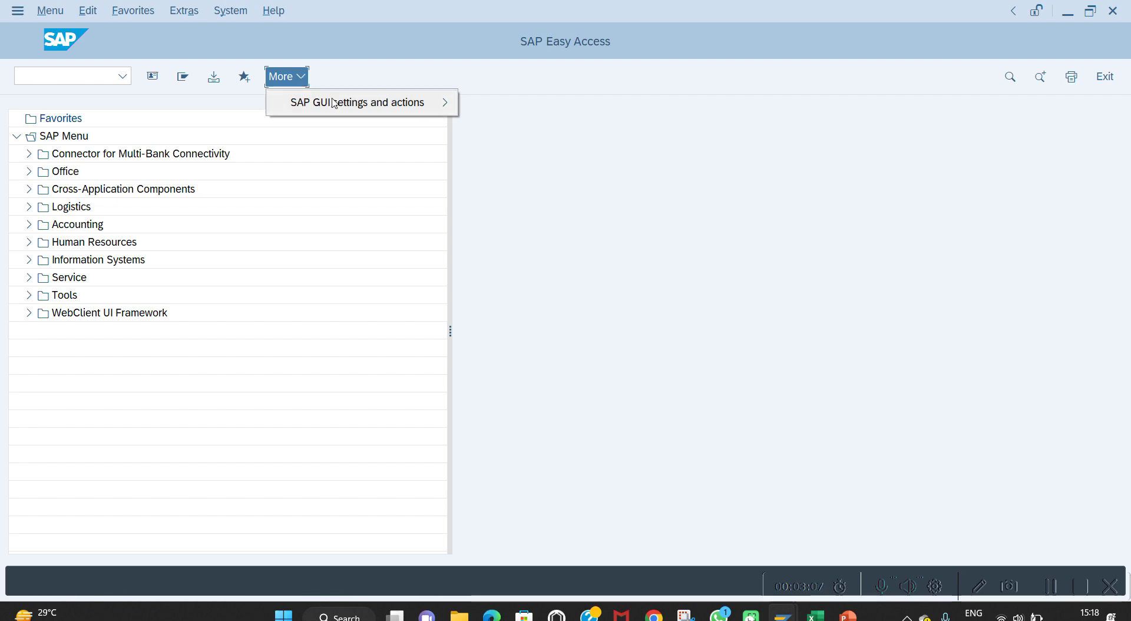
{"action": "mouse_move", "coordinate": [338, 102]}
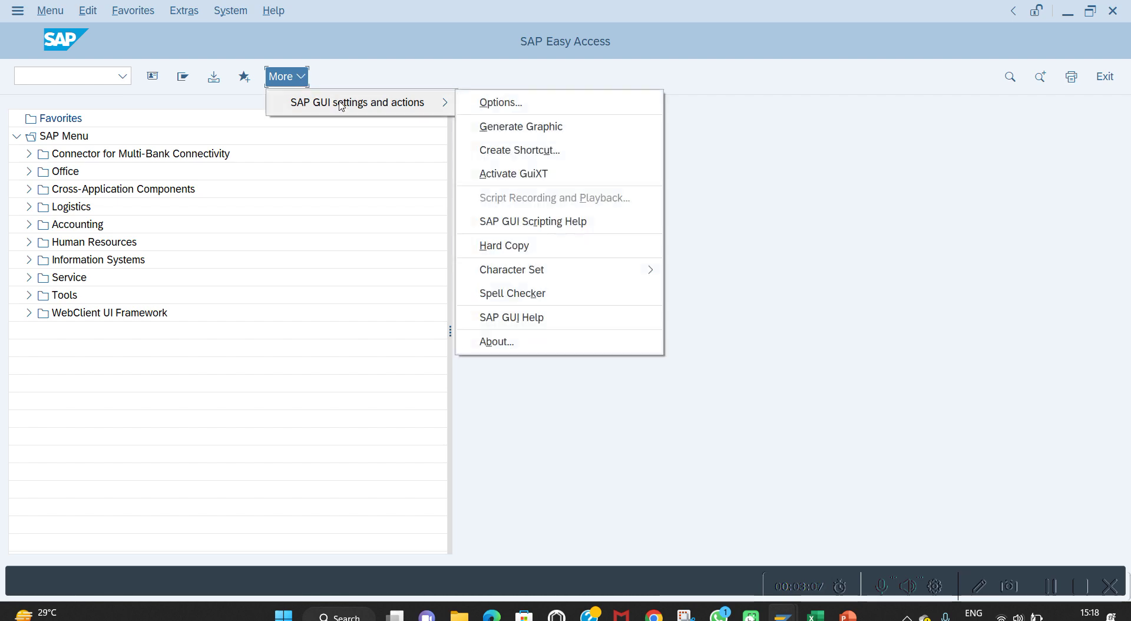
{"action": "left_click", "coordinate": [507, 106]}
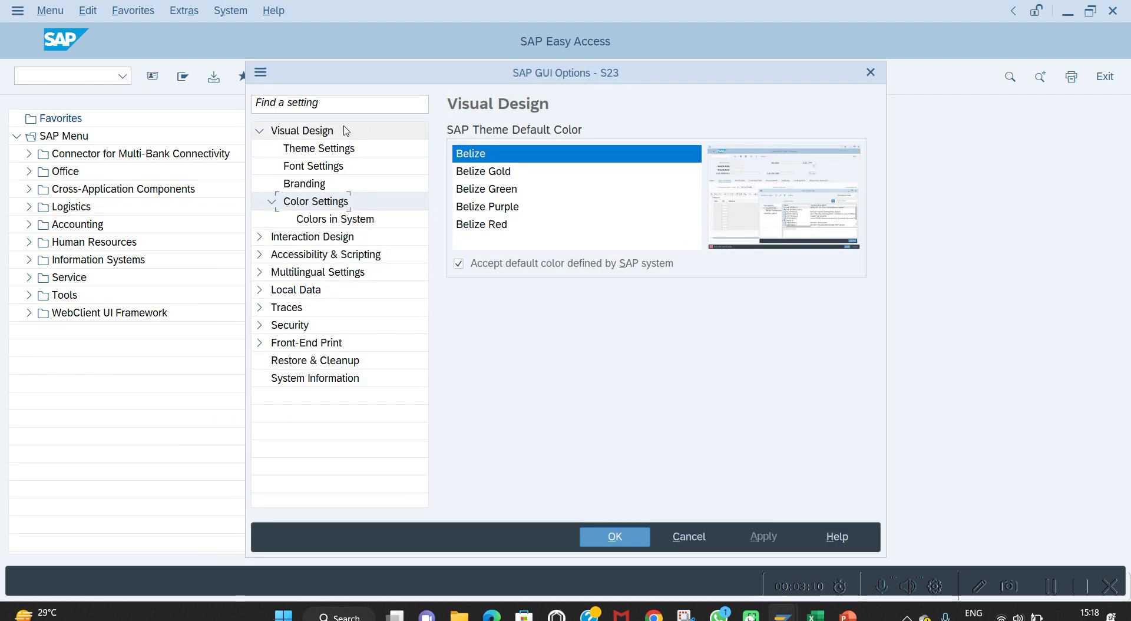
{"action": "left_click", "coordinate": [318, 150]}
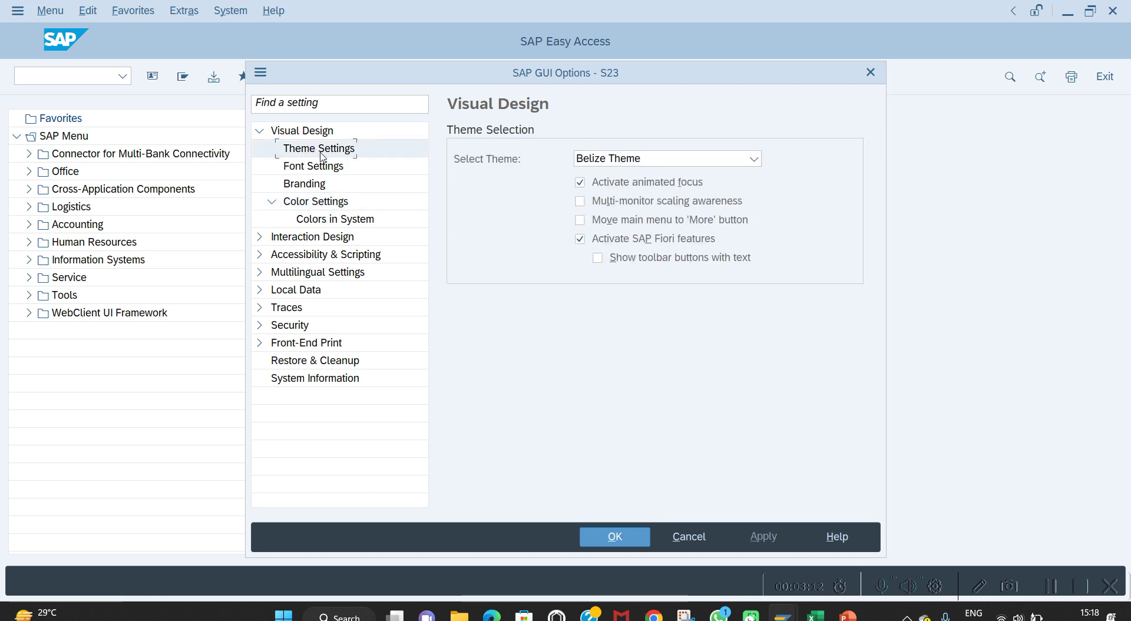
{"action": "left_click", "coordinate": [651, 159]}
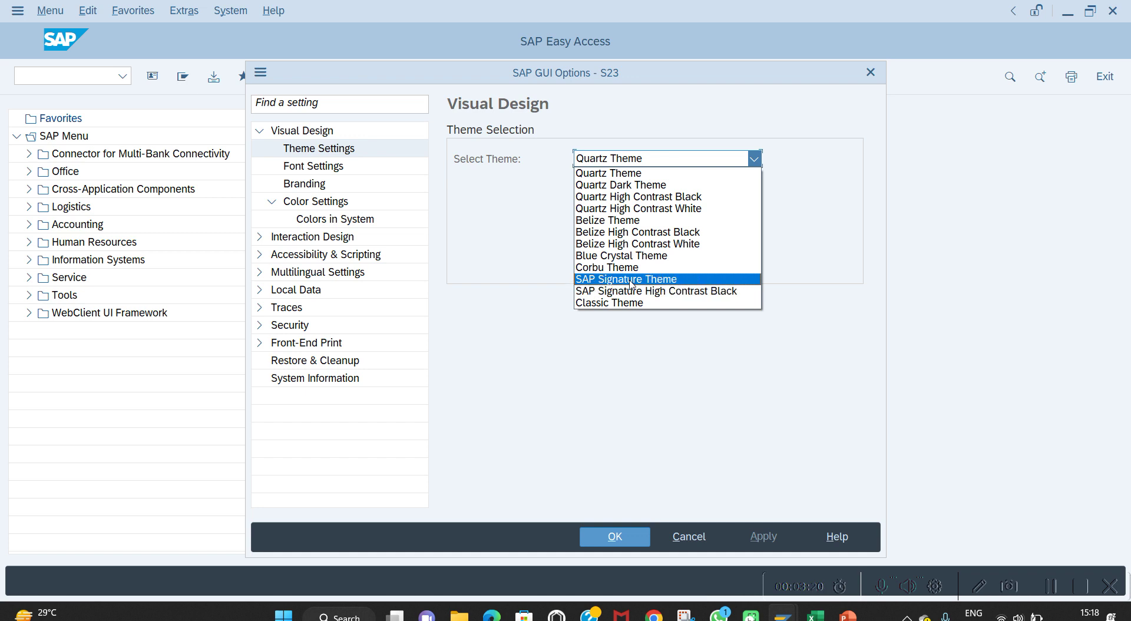
{"action": "left_click", "coordinate": [711, 112]}
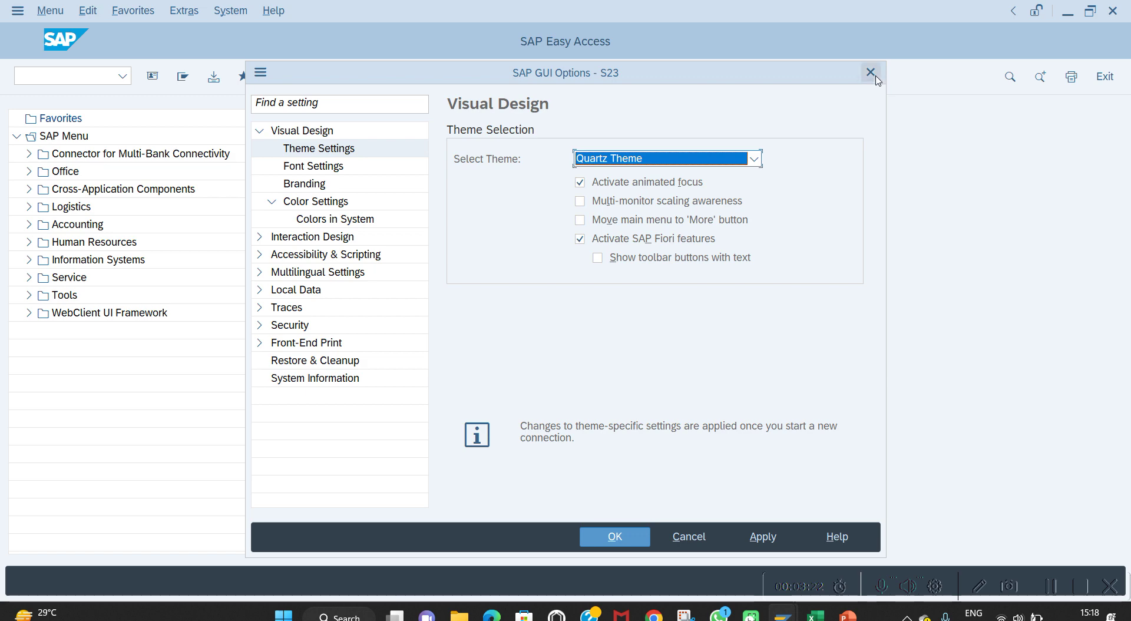
{"action": "left_click", "coordinate": [872, 74]}
{"action": "left_click", "coordinate": [1112, 11]}
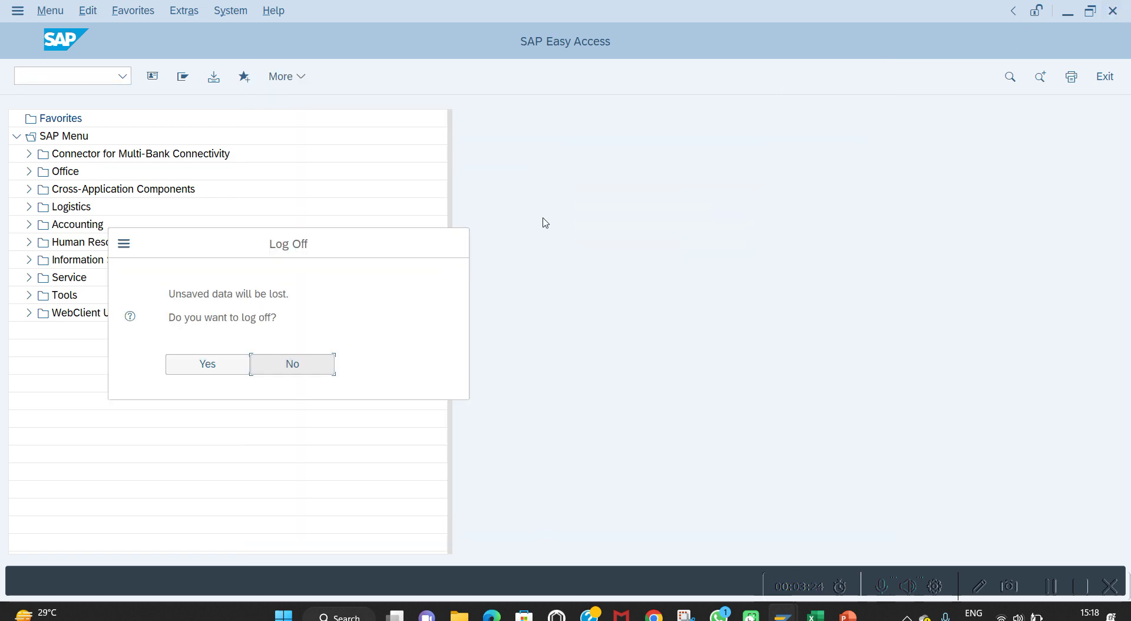
- Confirm log off, set SAP Signature Theme in SAP Logon options, and restart SAP Logon
{"action": "left_click", "coordinate": [202, 365]}
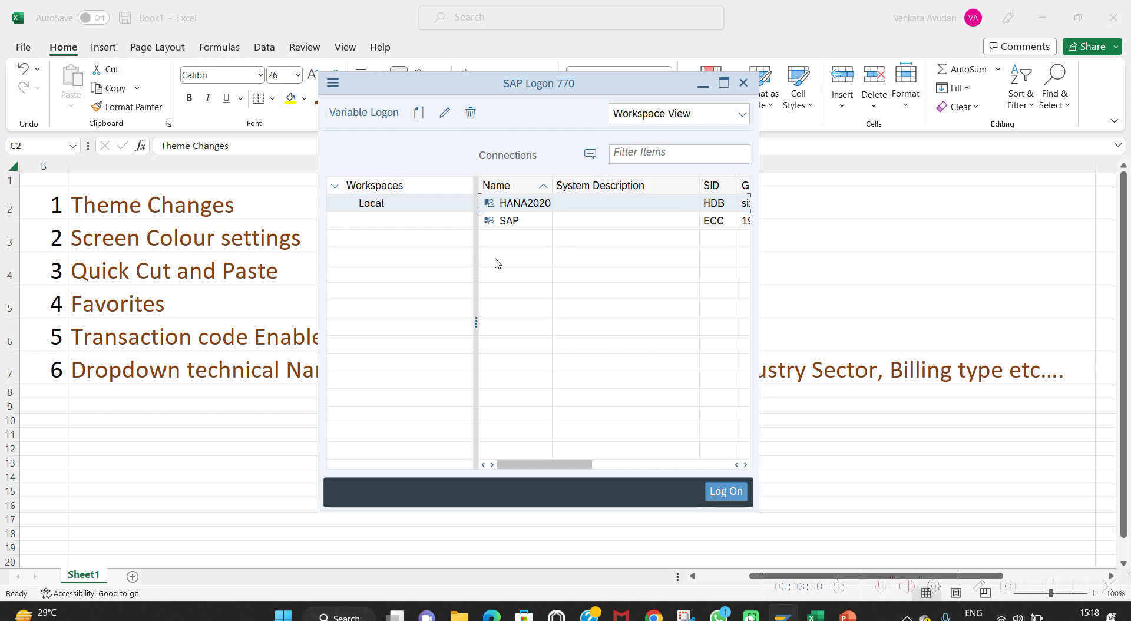
{"action": "left_click", "coordinate": [333, 83]}
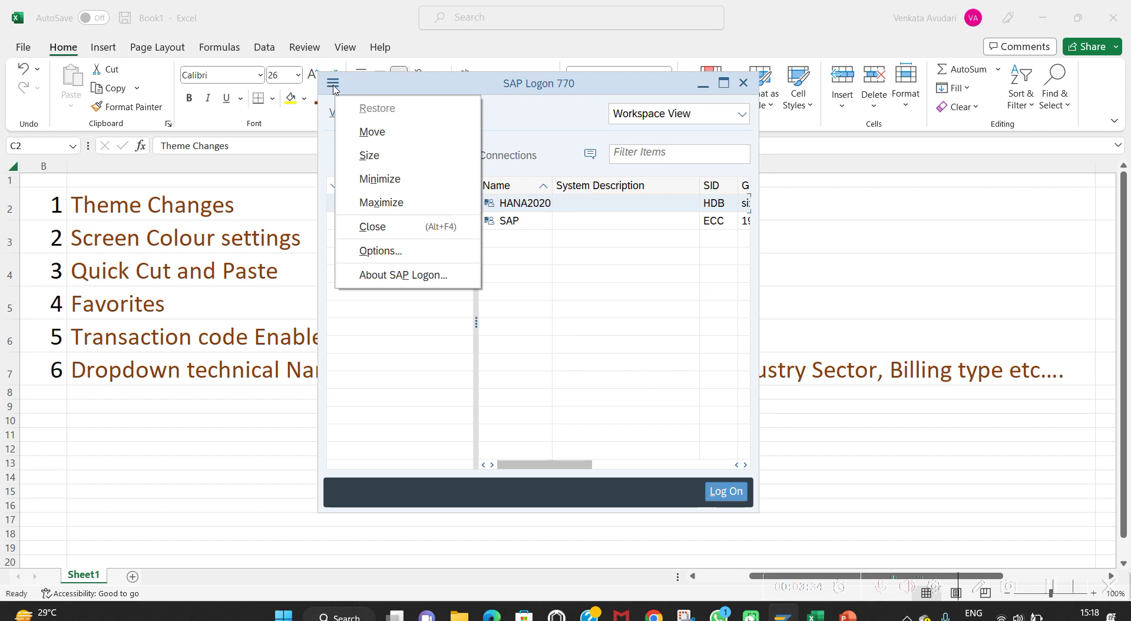
{"action": "left_click", "coordinate": [372, 251]}
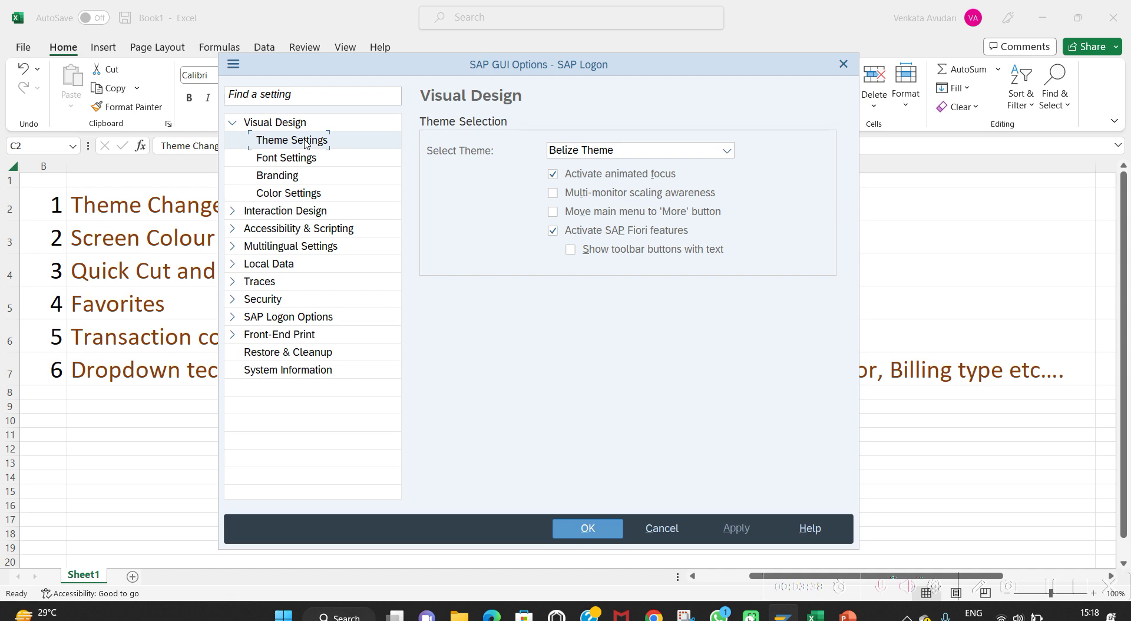
{"action": "left_click", "coordinate": [646, 152]}
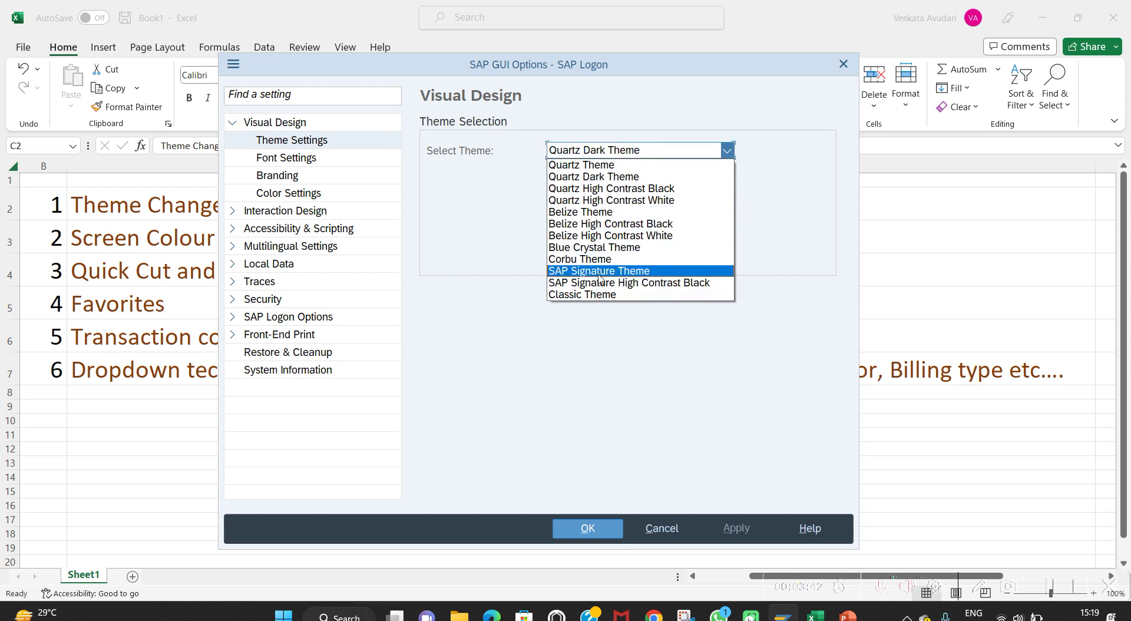
{"action": "left_click", "coordinate": [599, 272]}
{"action": "left_click", "coordinate": [591, 529]}
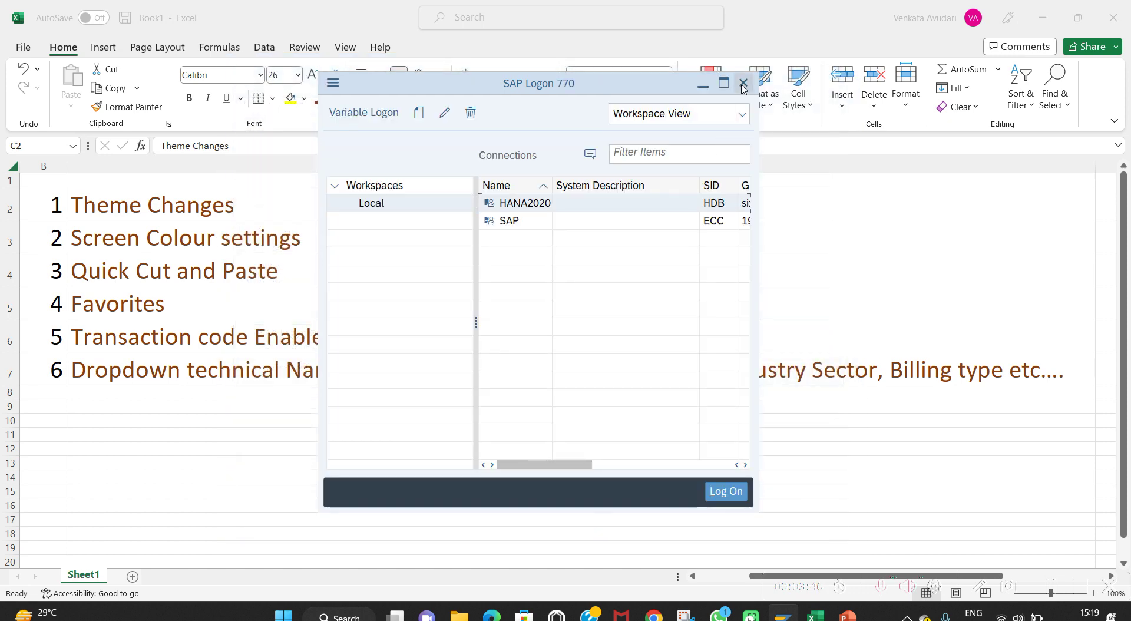
{"action": "left_click", "coordinate": [743, 82]}
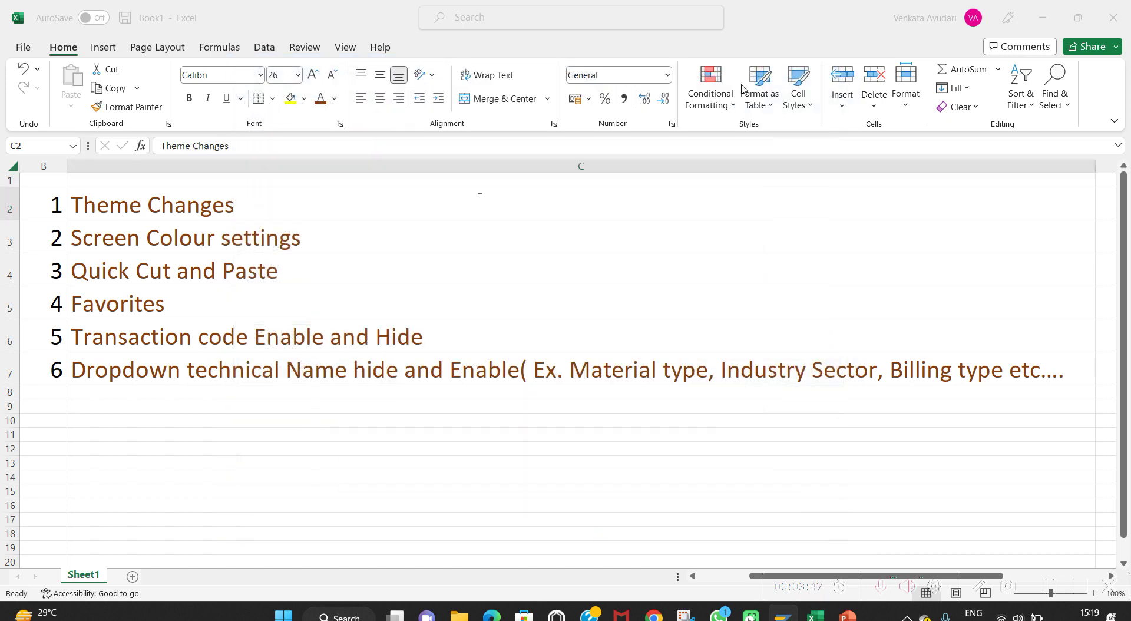
{"action": "left_click", "coordinate": [782, 616]}
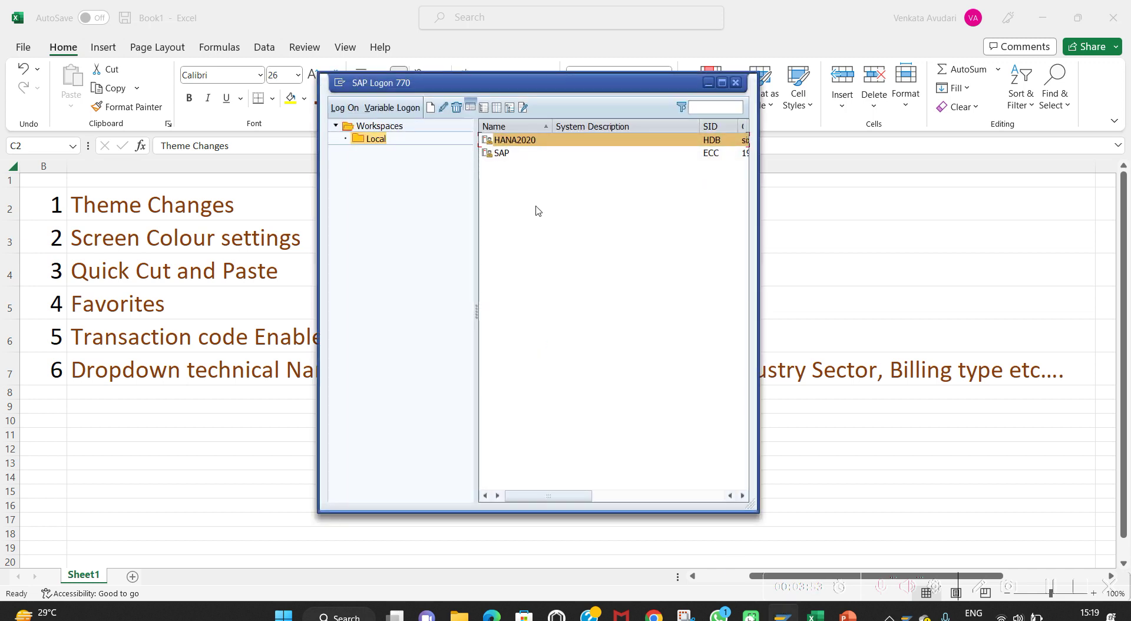
- Log back on to HANA2020 with the saved user name and the account password
{"action": "double_click", "coordinate": [527, 139]}
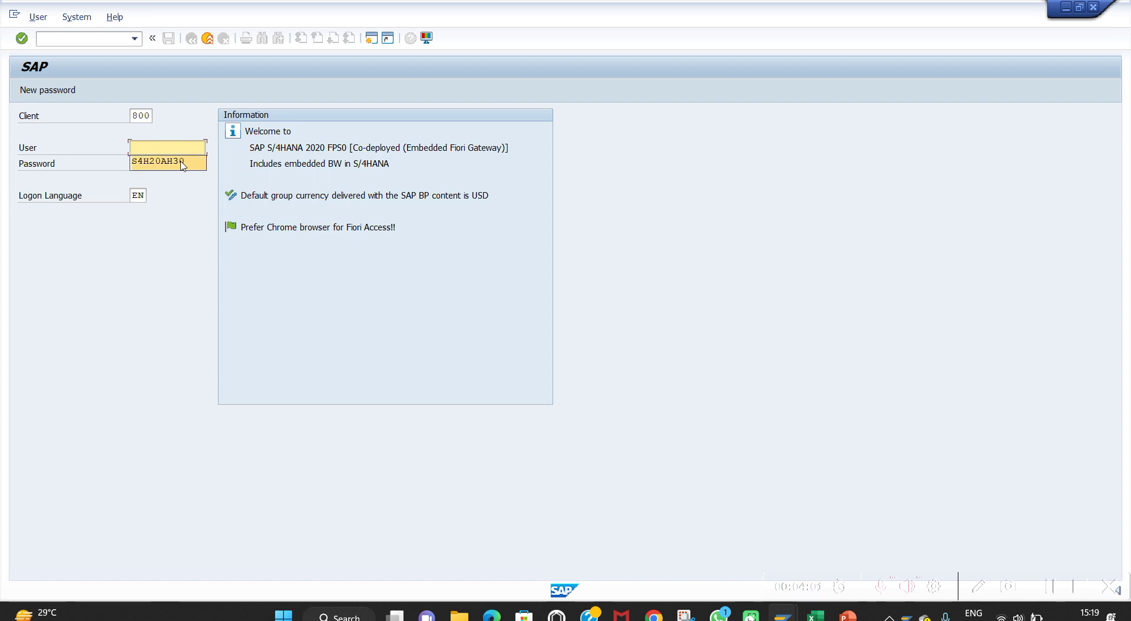
{"action": "key", "text": "ctrl+v"}
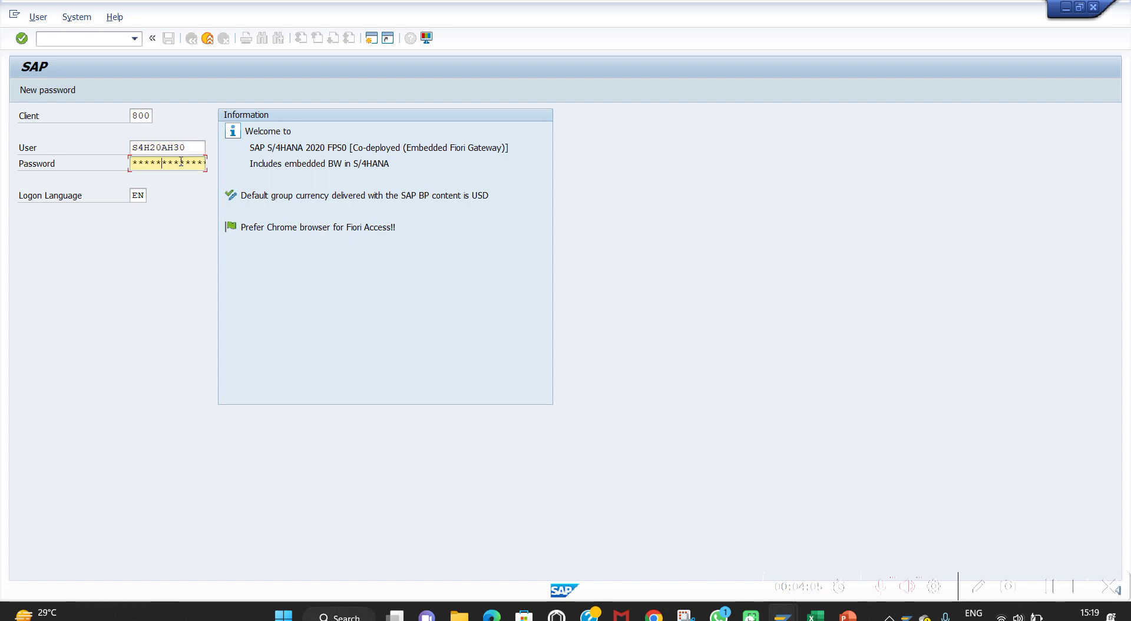
{"action": "key", "text": "Right"}
{"action": "key", "text": "Right"}
{"action": "key", "text": "Return"}
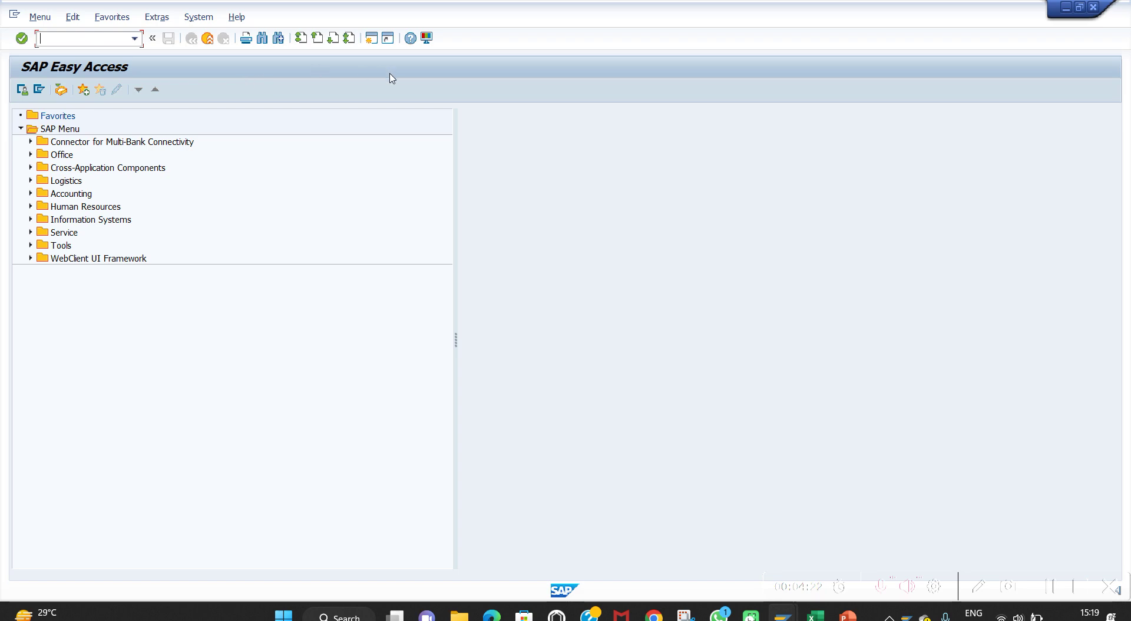
- Reselect SAP Signature Theme under Theme Settings in SAP GUI Options and confirm with OK
{"action": "left_click", "coordinate": [426, 38]}
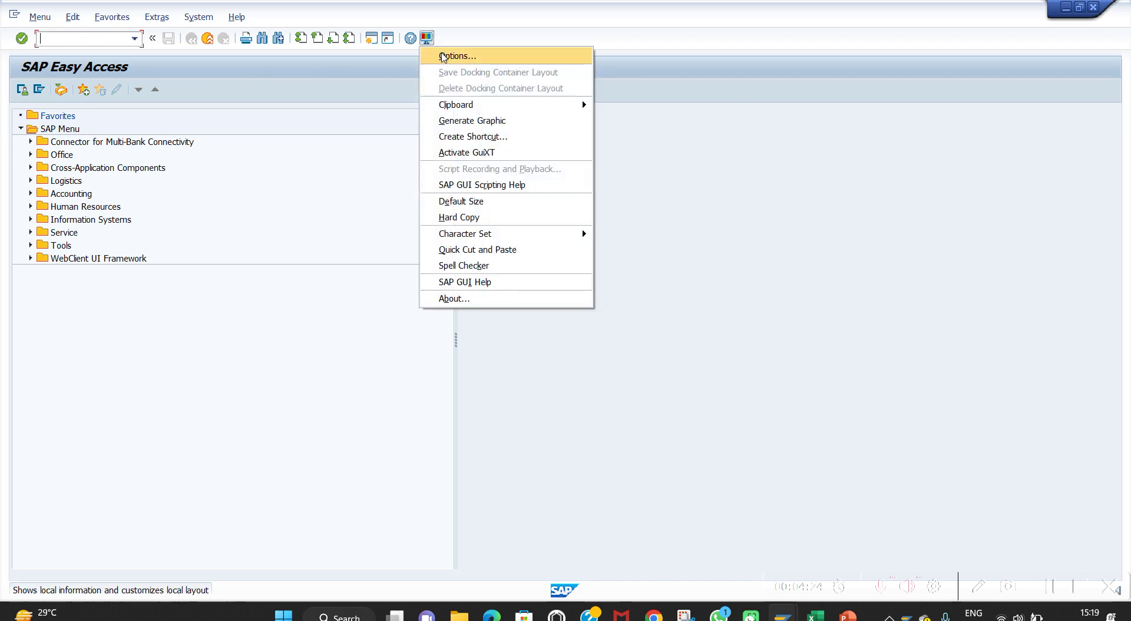
{"action": "left_click", "coordinate": [443, 56]}
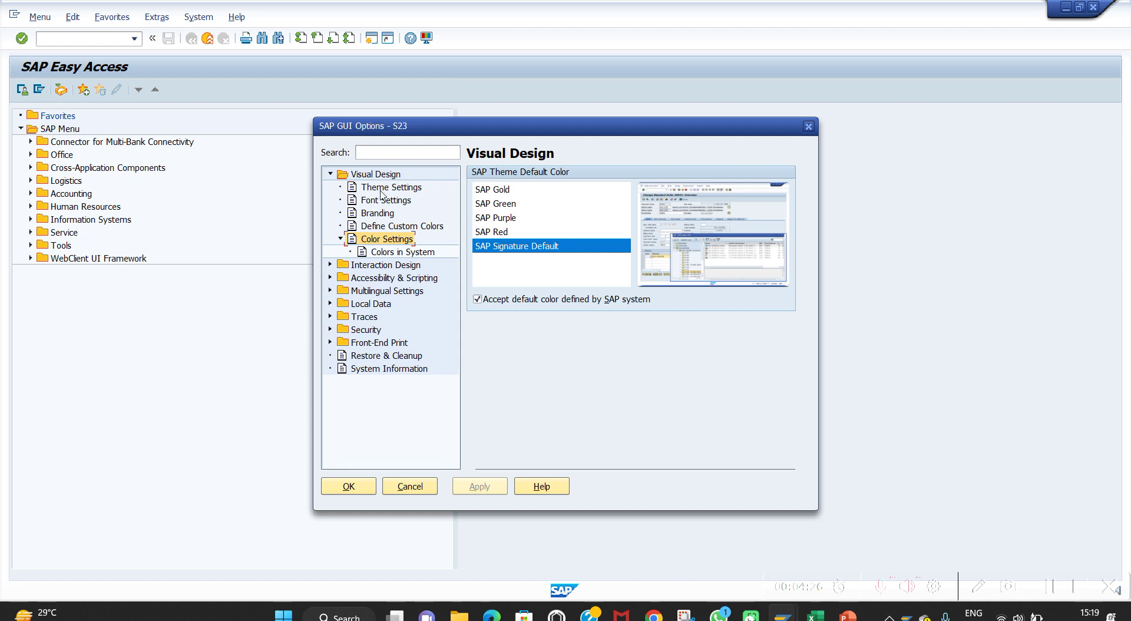
{"action": "left_click", "coordinate": [381, 191]}
{"action": "left_click", "coordinate": [635, 196]}
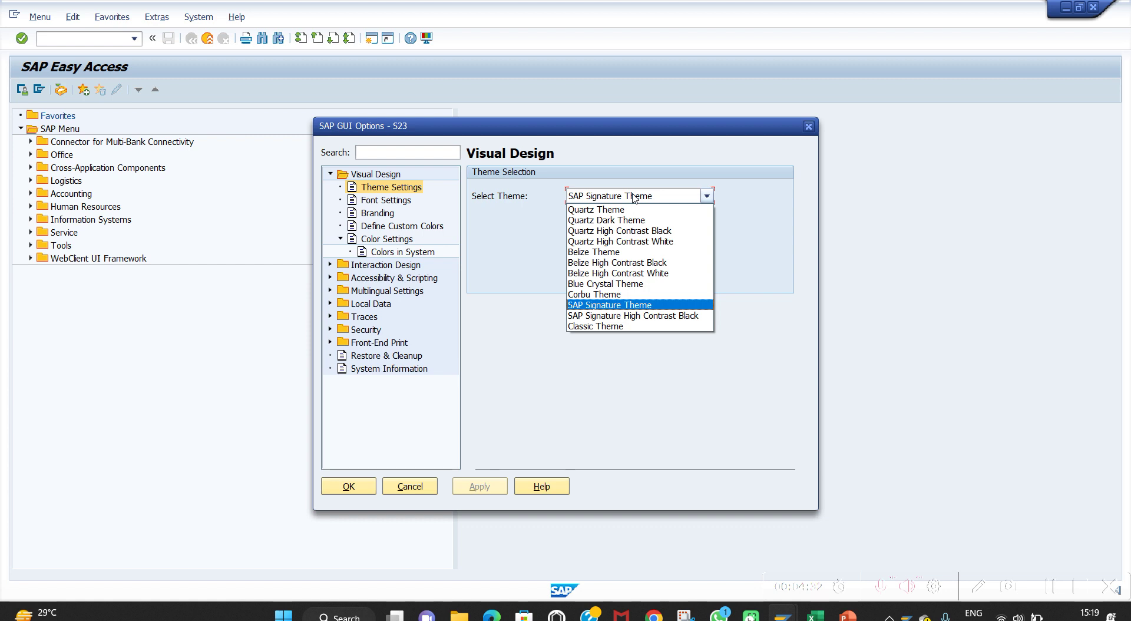
{"action": "left_click", "coordinate": [644, 307]}
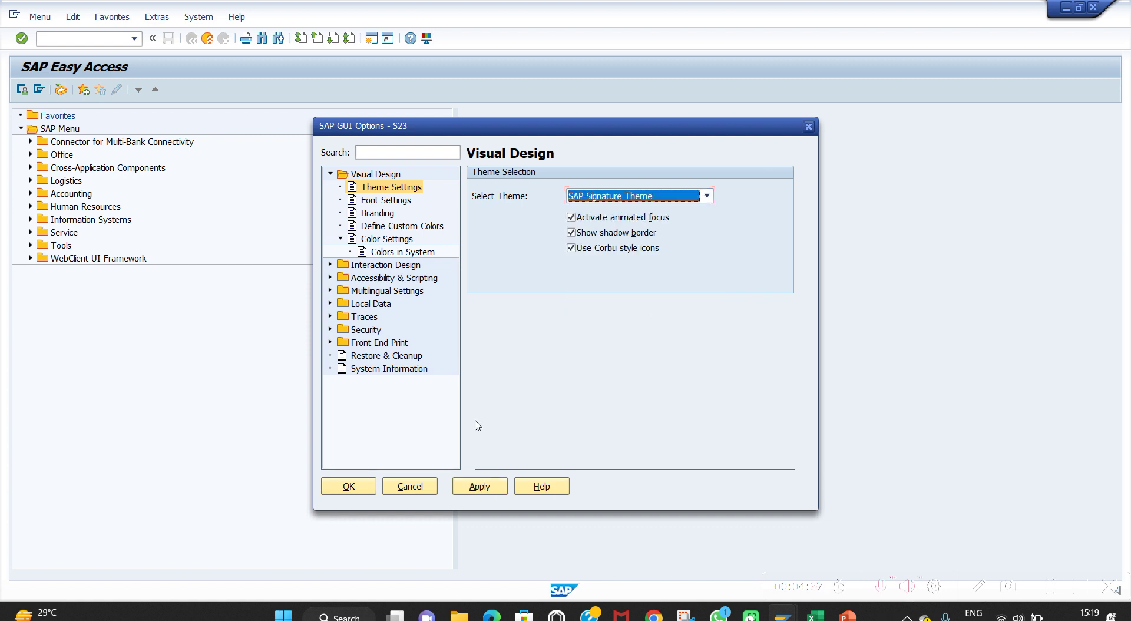
{"action": "left_click", "coordinate": [363, 491]}
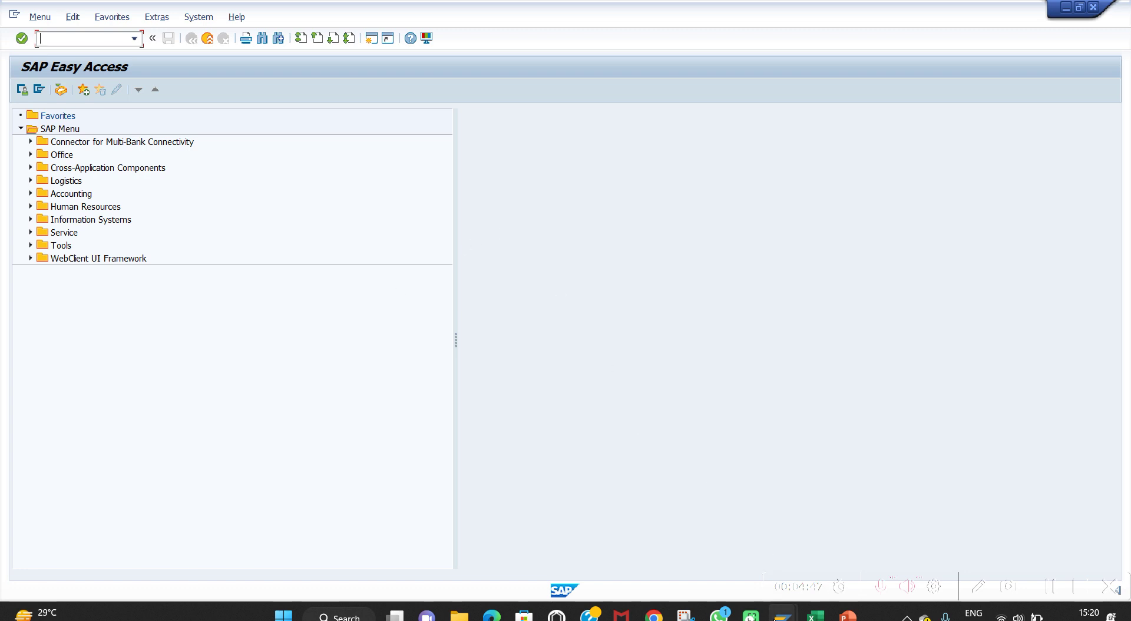
- Open and close the SAP Logon options, then return to the SAP Easy Access window
{"action": "mouse_move", "coordinate": [782, 616]}
{"action": "left_click", "coordinate": [714, 564]}
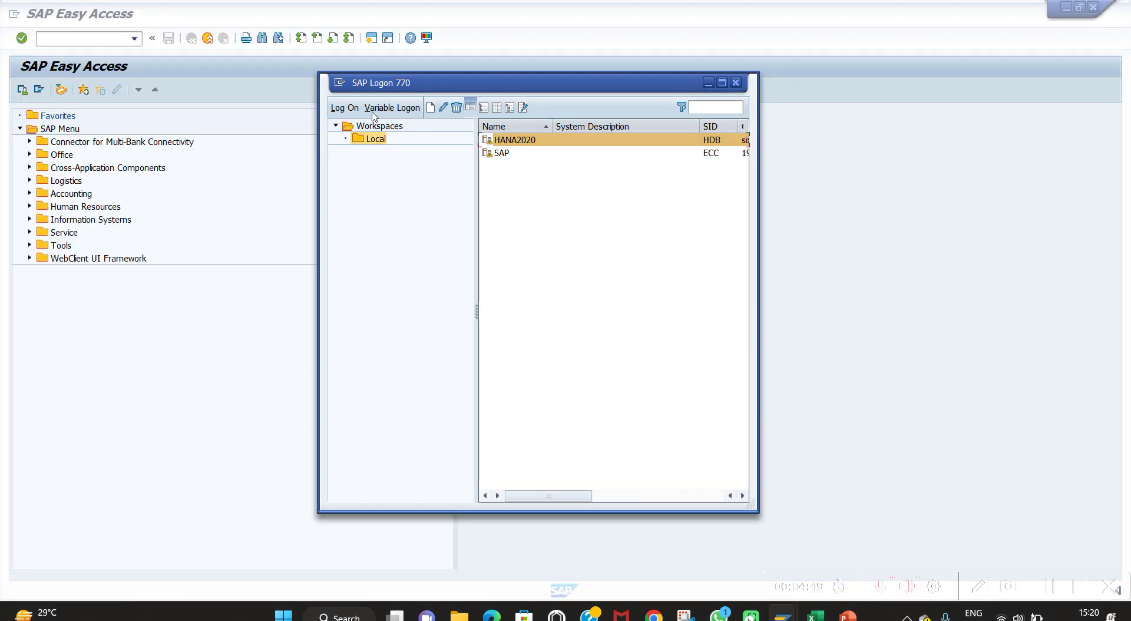
{"action": "left_click", "coordinate": [340, 84]}
{"action": "left_click", "coordinate": [340, 84]}
{"action": "left_click", "coordinate": [339, 84]}
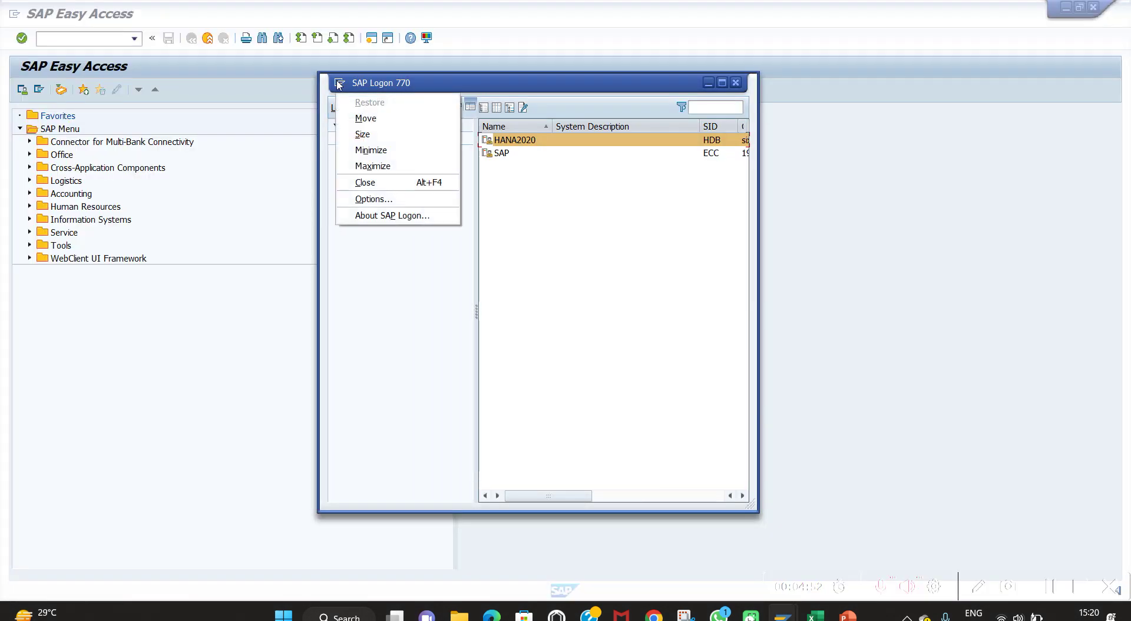
{"action": "left_click", "coordinate": [362, 199]}
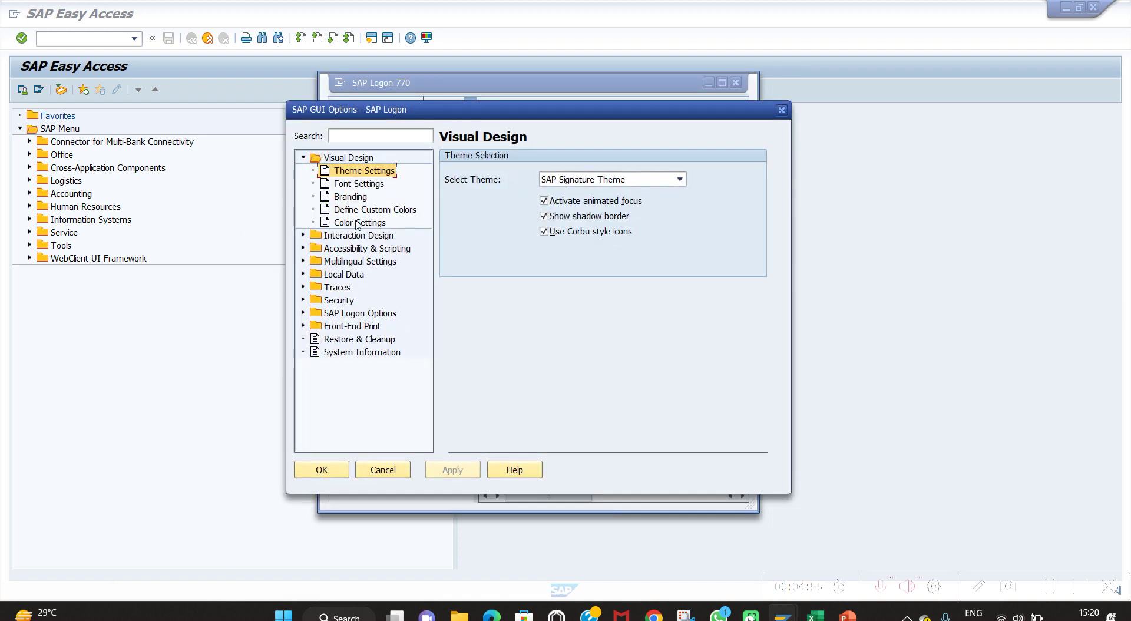
{"action": "left_click", "coordinate": [781, 109]}
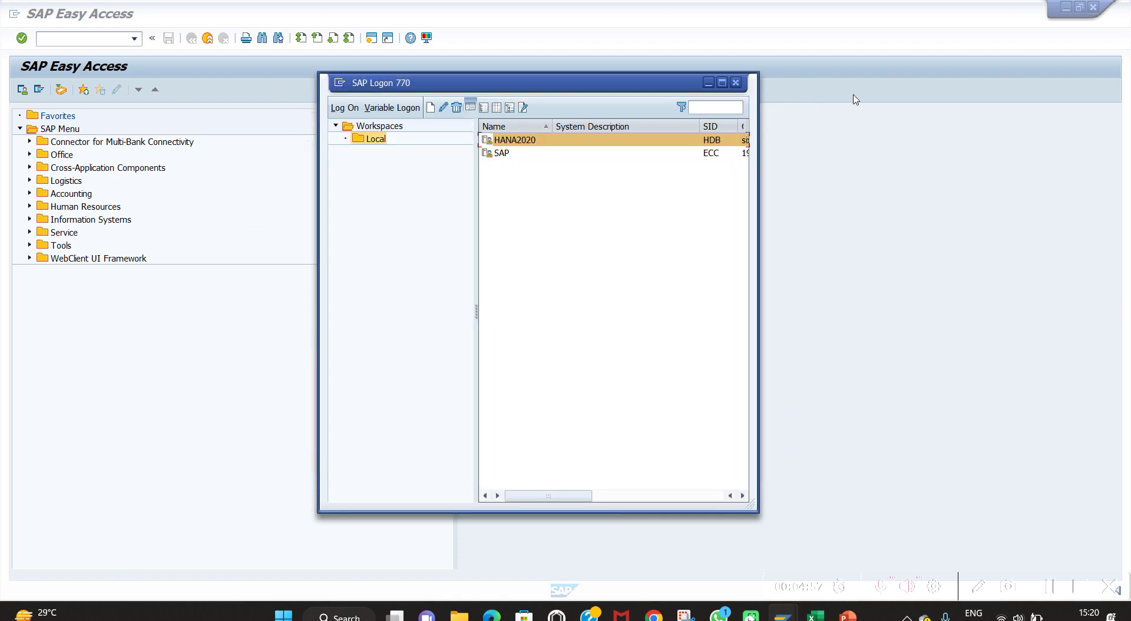
{"action": "left_click", "coordinate": [843, 99]}
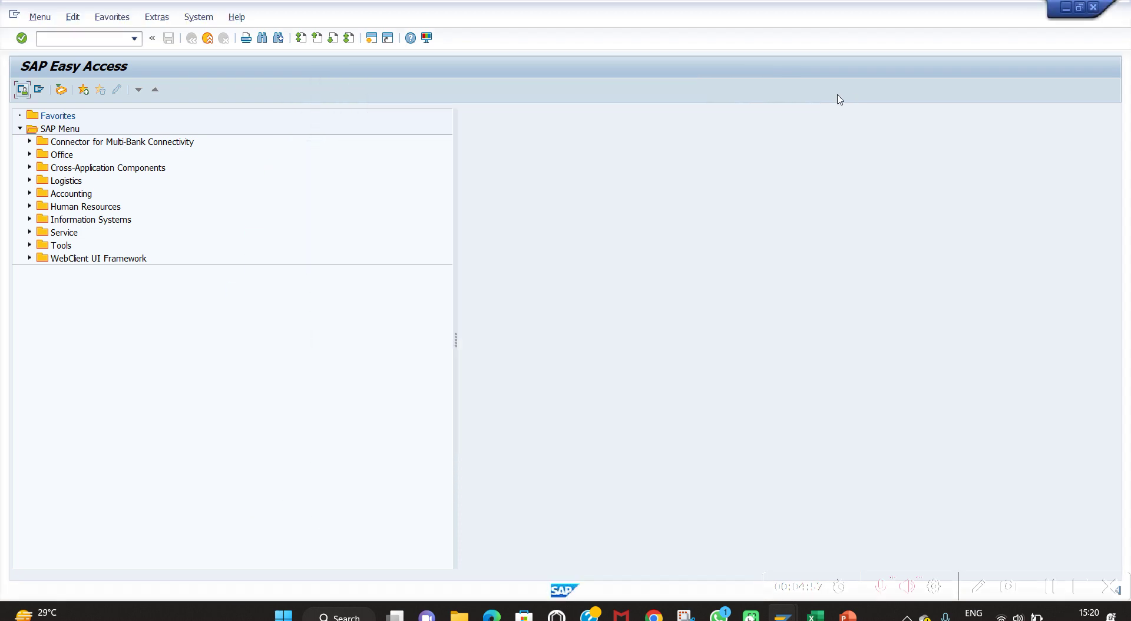
- Preview the SAP Gold, Green and Purple colour schemes, then apply SAP Red
{"action": "left_click", "coordinate": [426, 39]}
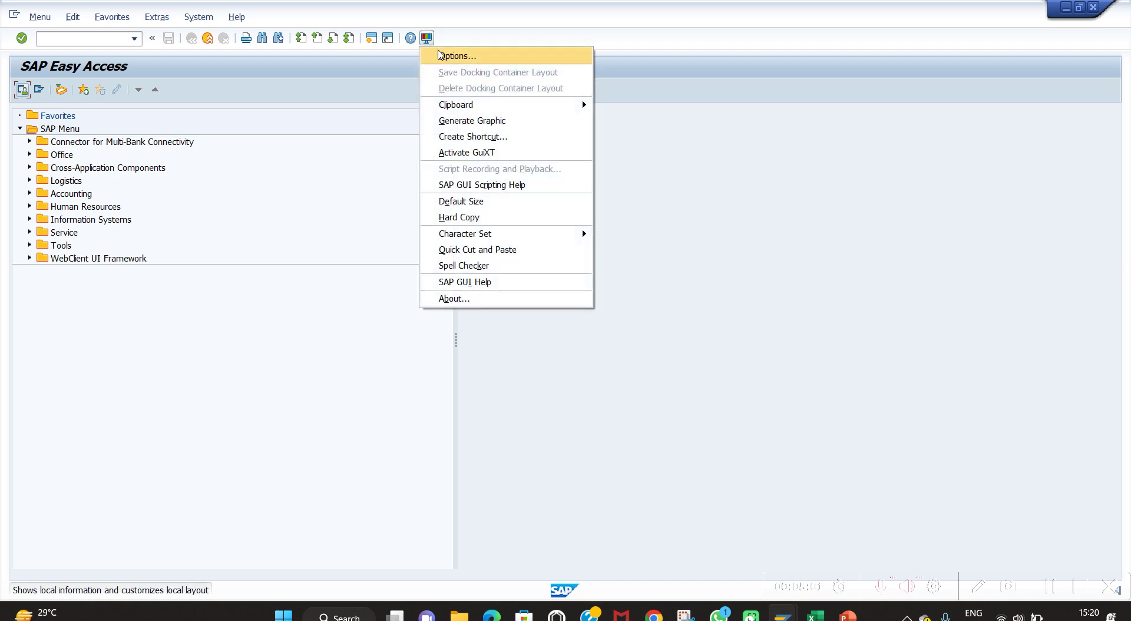
{"action": "left_click", "coordinate": [443, 56]}
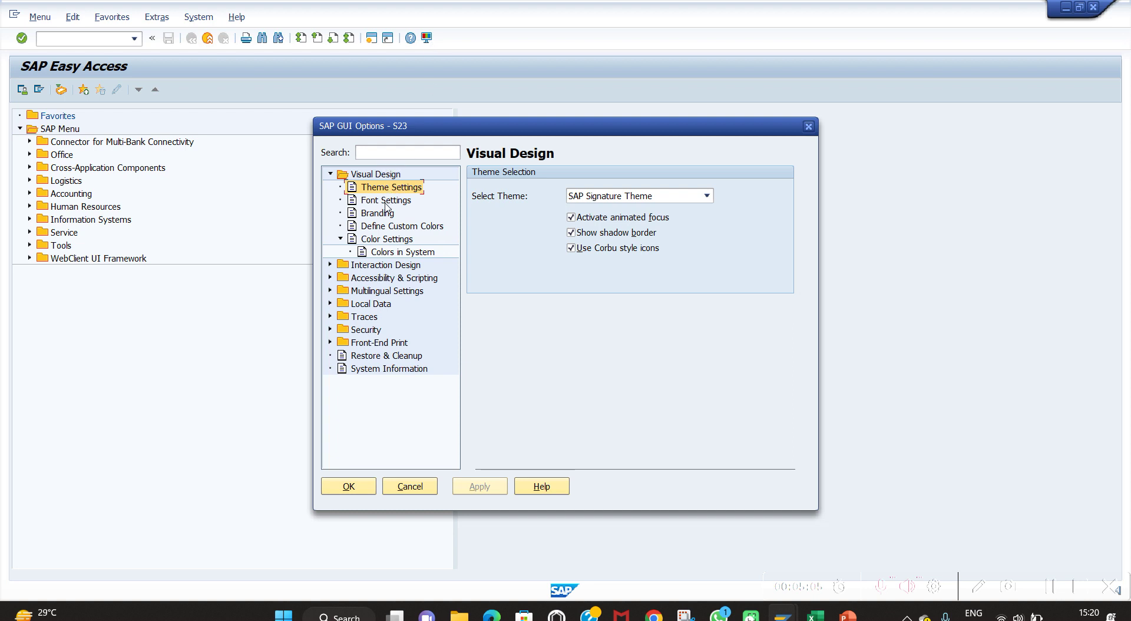
{"action": "left_click", "coordinate": [389, 240]}
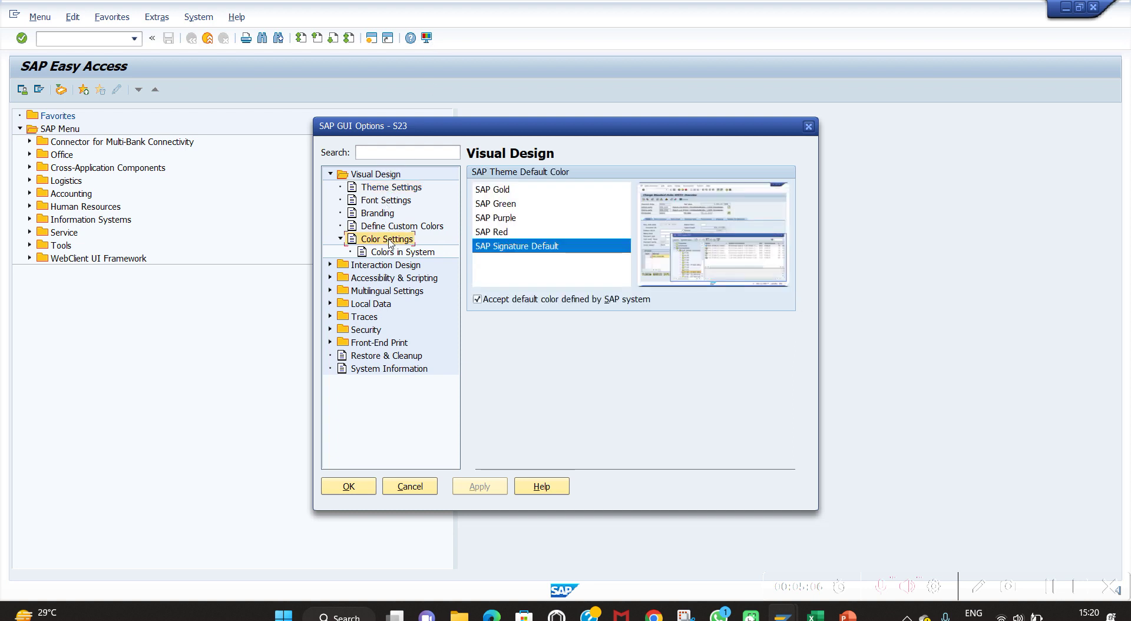
{"action": "left_click", "coordinate": [501, 190]}
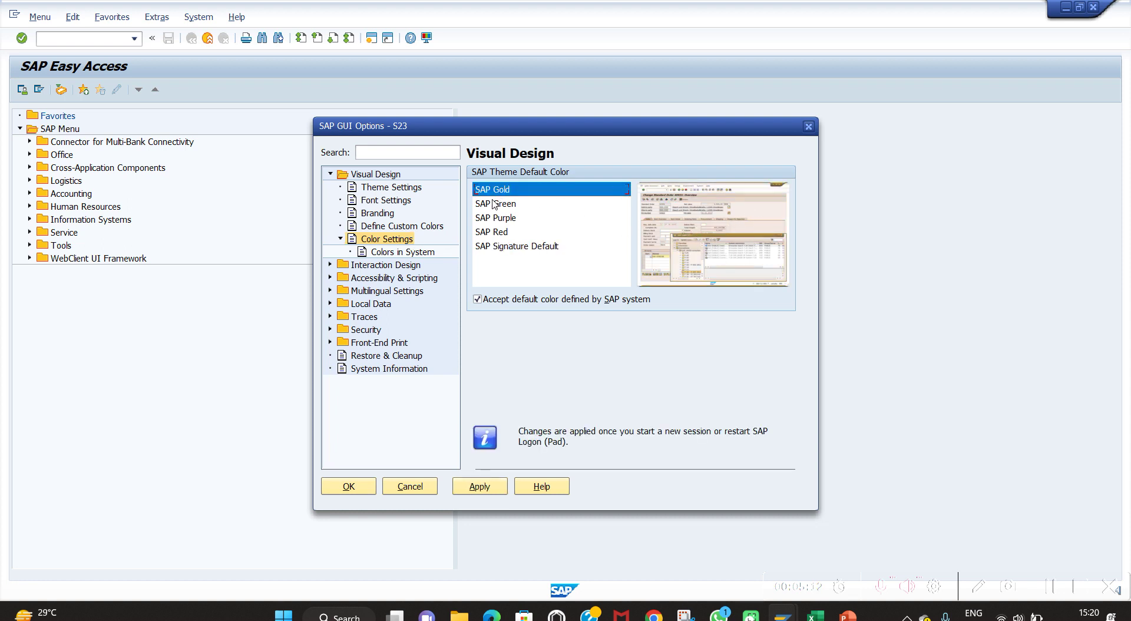
{"action": "left_click", "coordinate": [494, 204]}
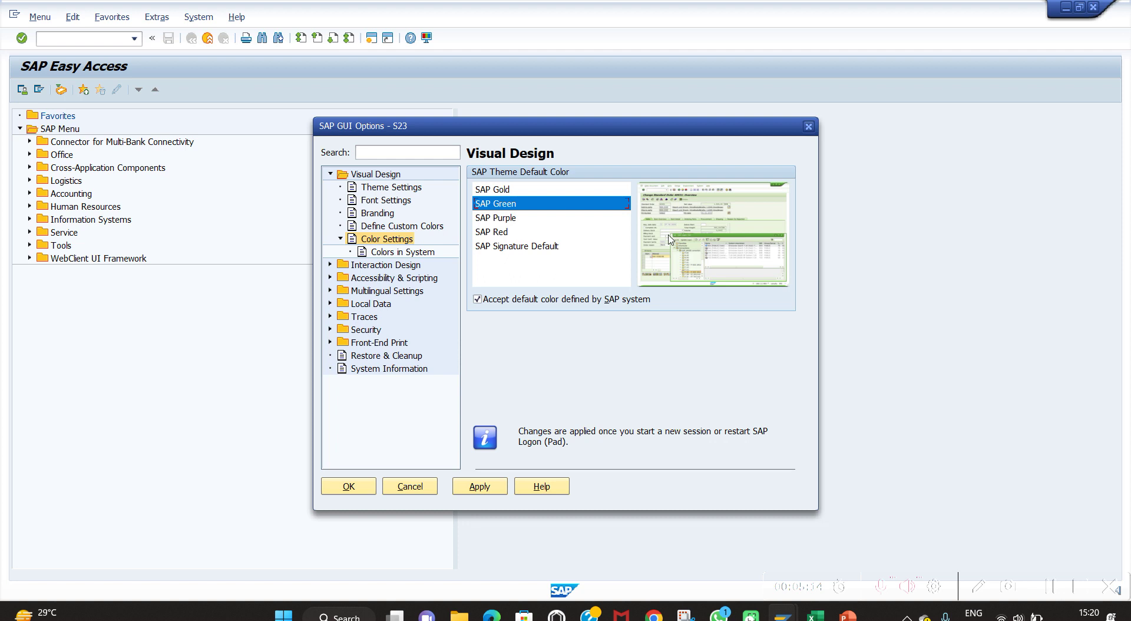
{"action": "left_click", "coordinate": [504, 218]}
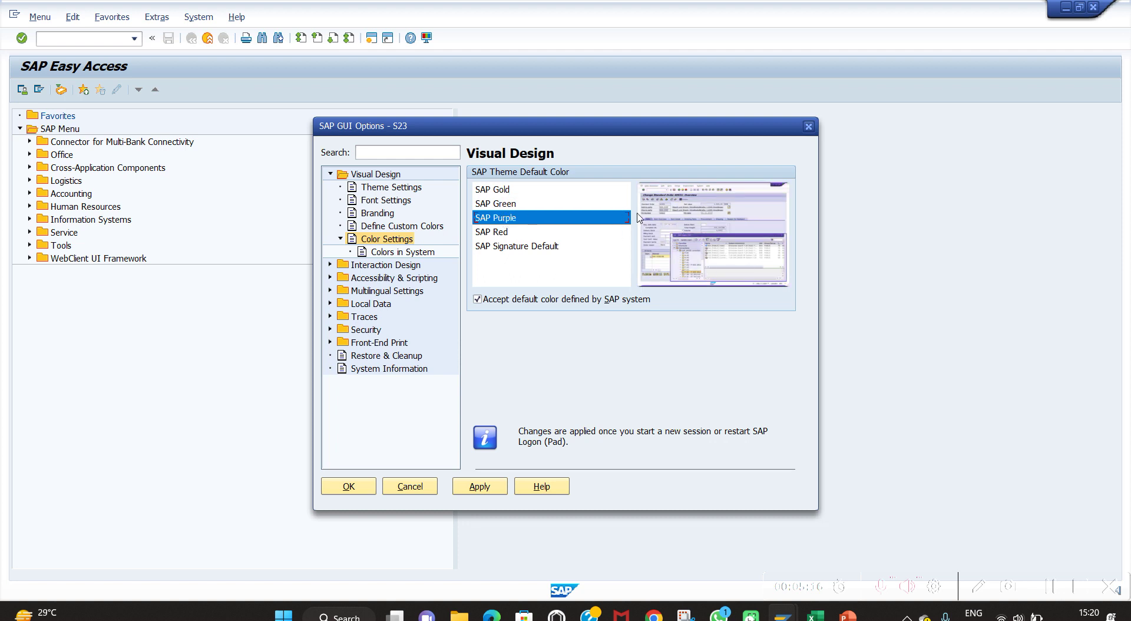
{"action": "left_click", "coordinate": [499, 239]}
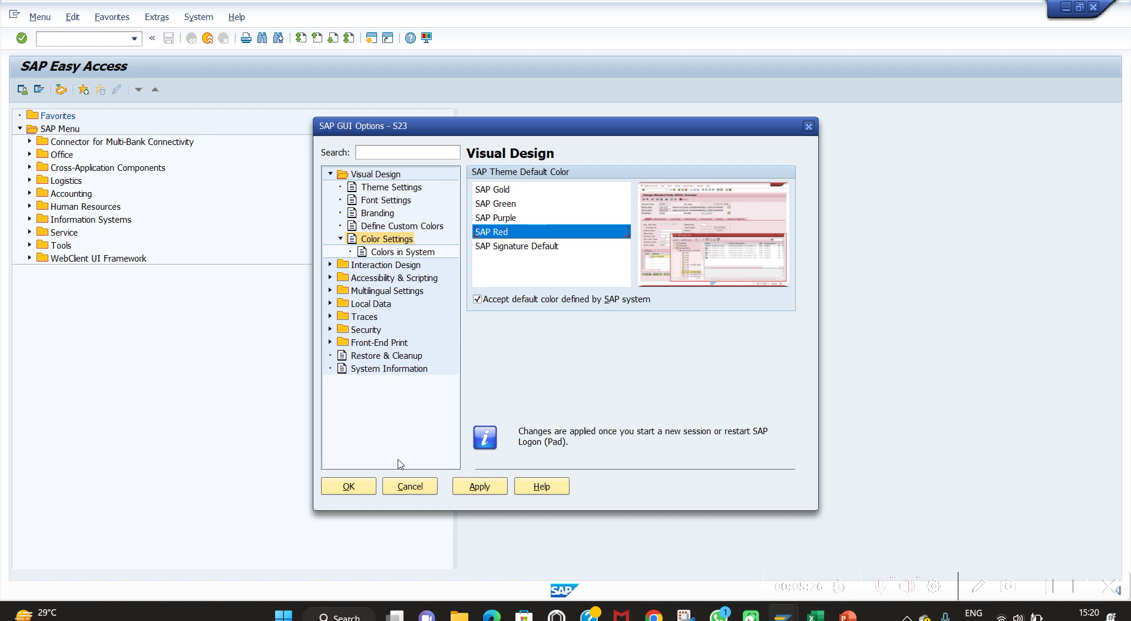
{"action": "left_click", "coordinate": [366, 492]}
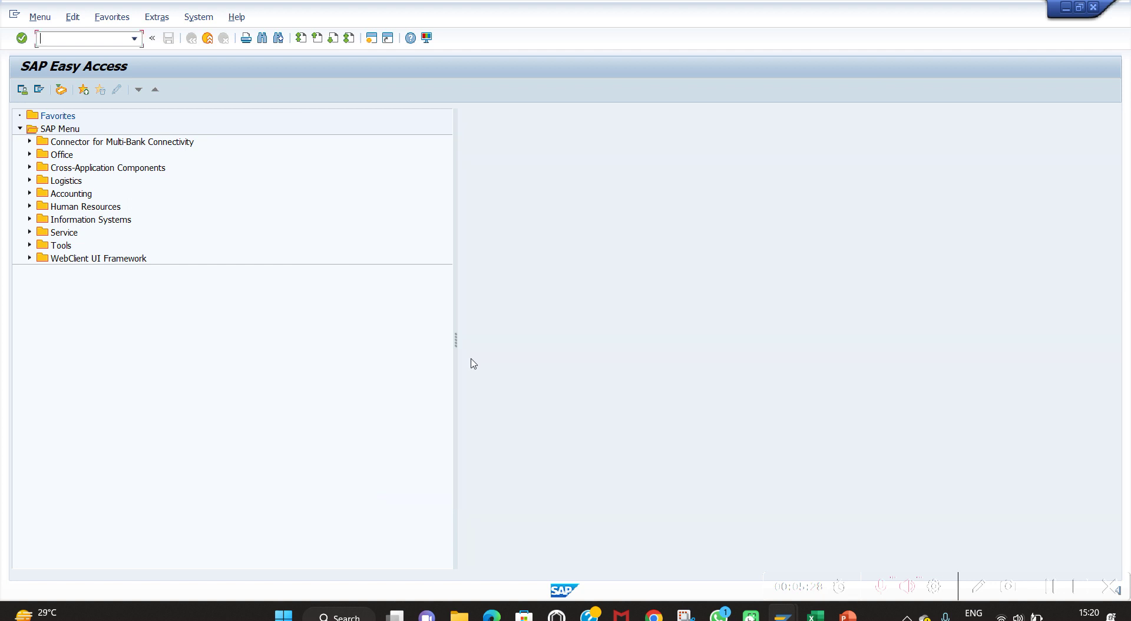
- Log off, restart SAP Logon, log back on to HANA2020 with the saved user, then switch to Excel
{"action": "left_click", "coordinate": [1093, 7]}
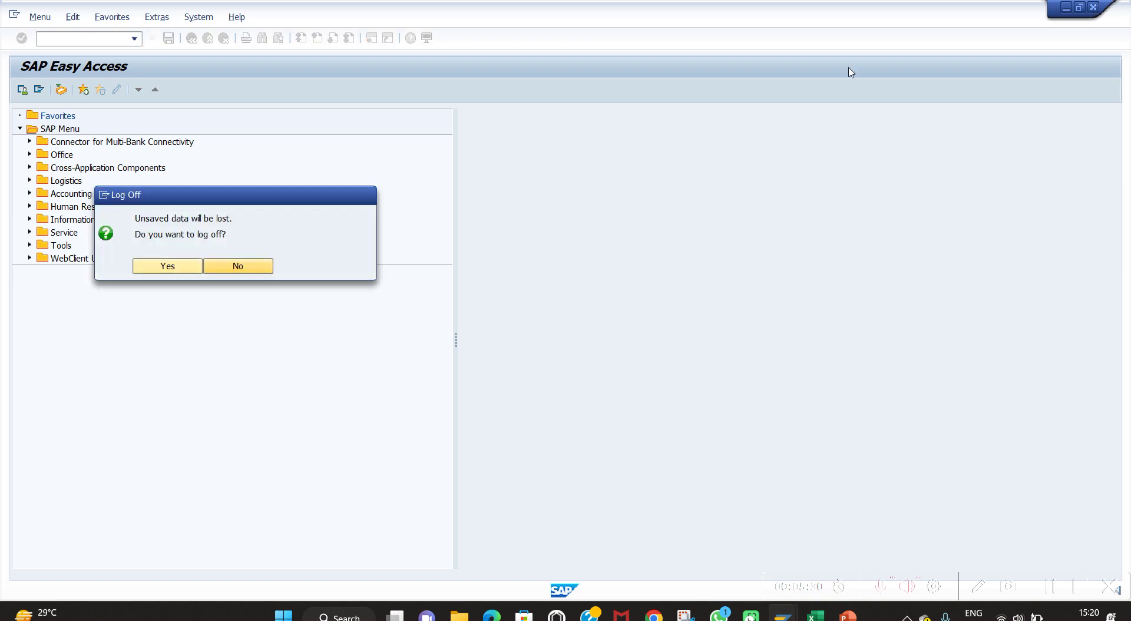
{"action": "left_click", "coordinate": [170, 267]}
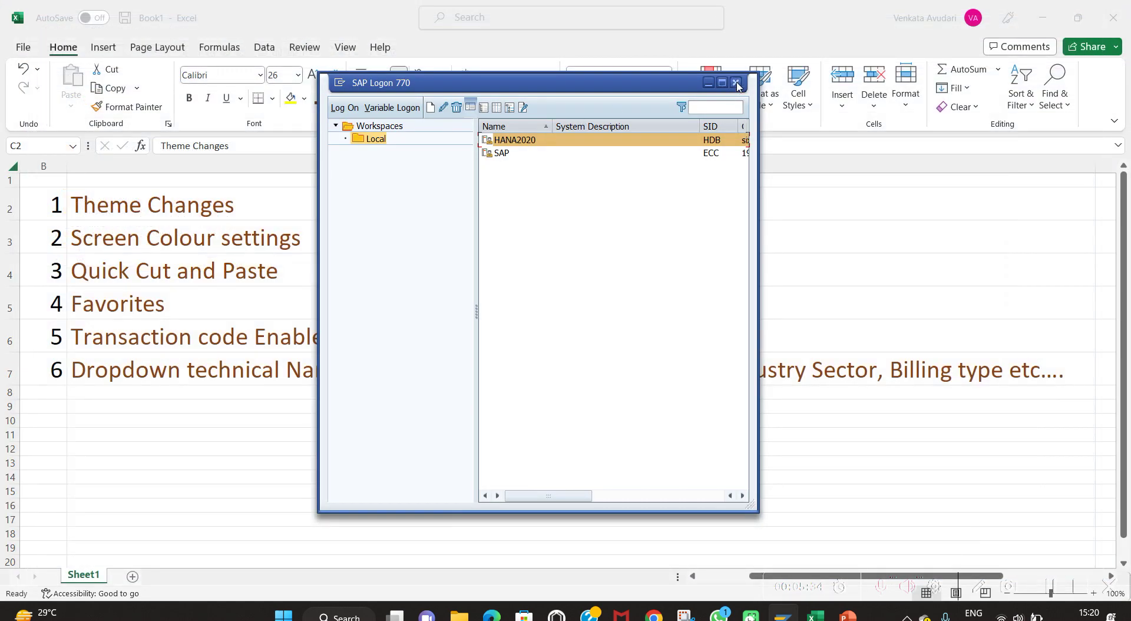
{"action": "left_click", "coordinate": [737, 84]}
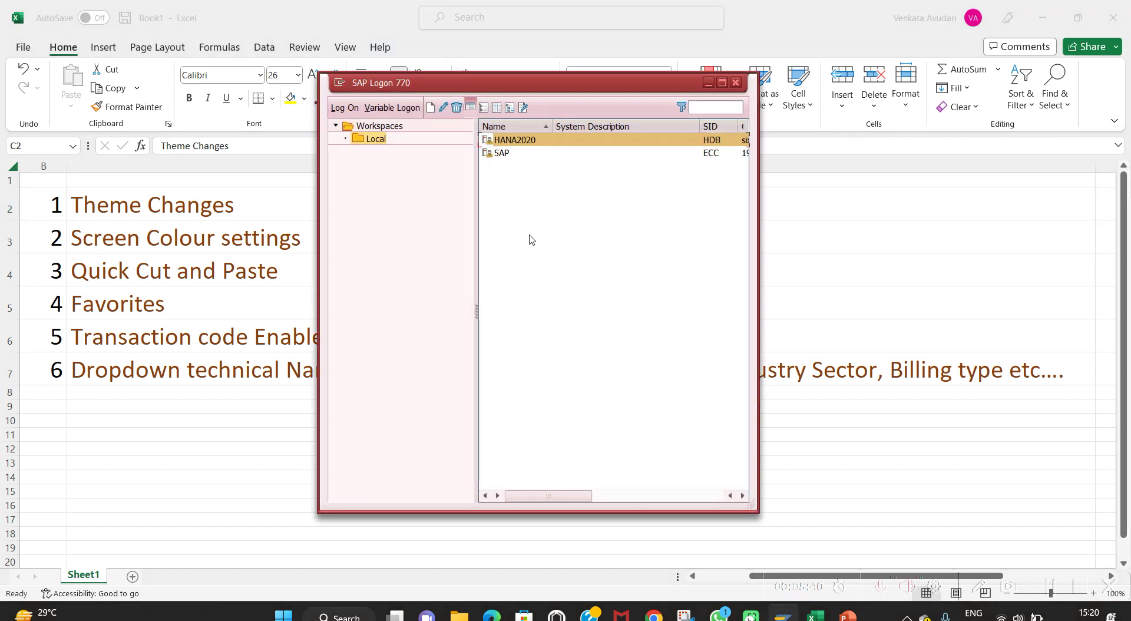
{"action": "double_click", "coordinate": [535, 141]}
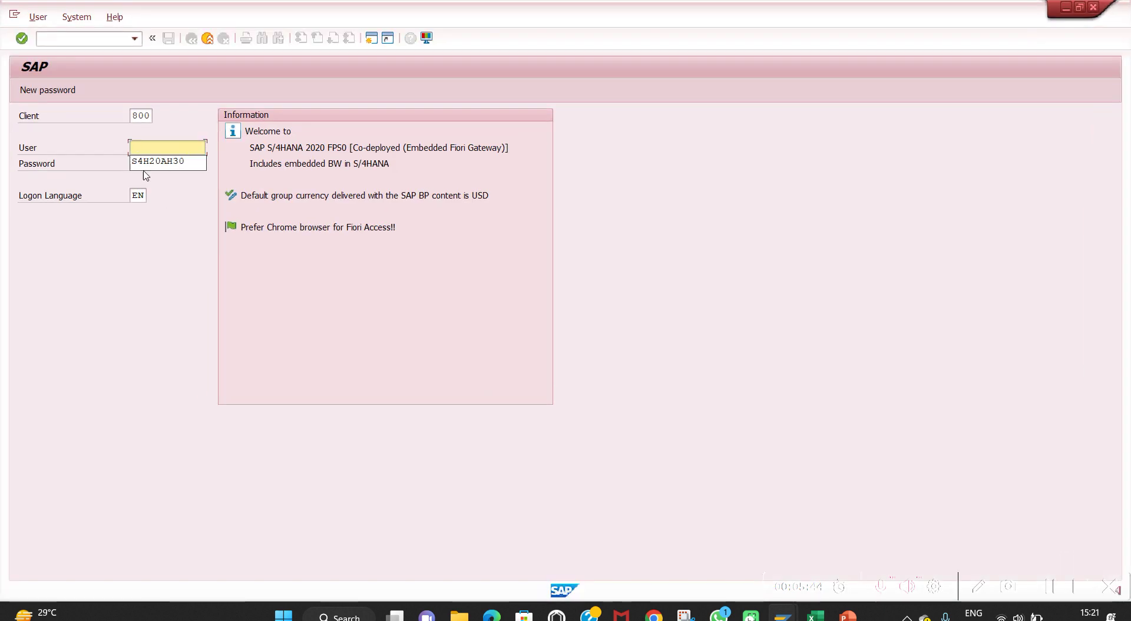
{"action": "left_click", "coordinate": [159, 167]}
{"action": "left_click", "coordinate": [160, 163]}
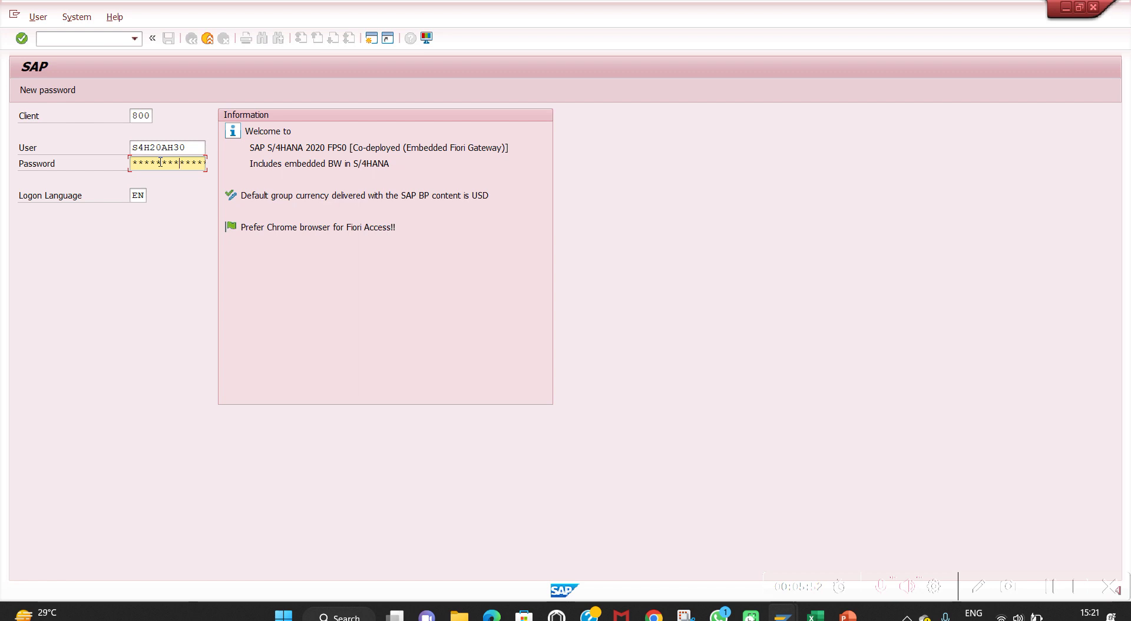
{"action": "key", "text": "Return"}
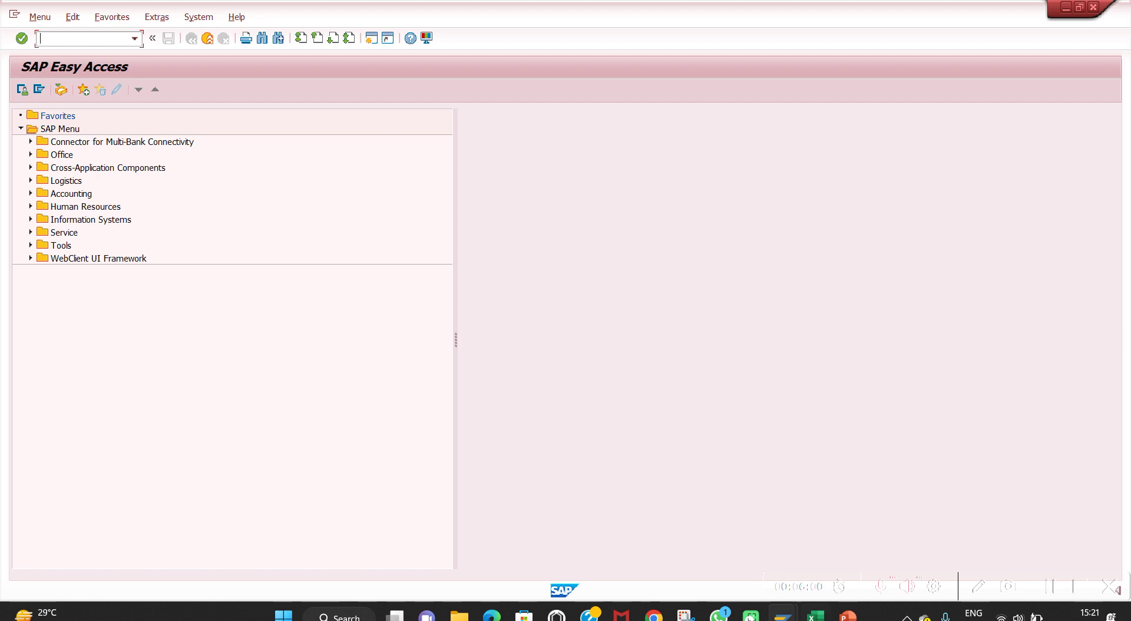
{"action": "key", "text": "alt+Tab"}
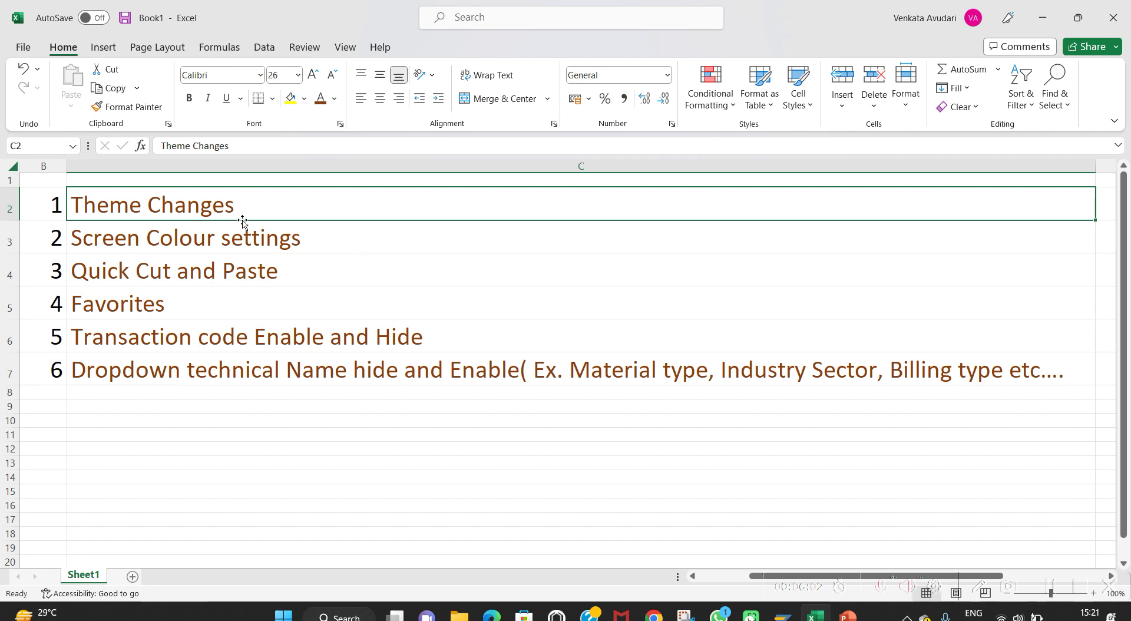
- Step through the Screen Colour settings and Quick Cut and Paste topics, then minimize Excel
{"action": "left_click", "coordinate": [229, 238]}
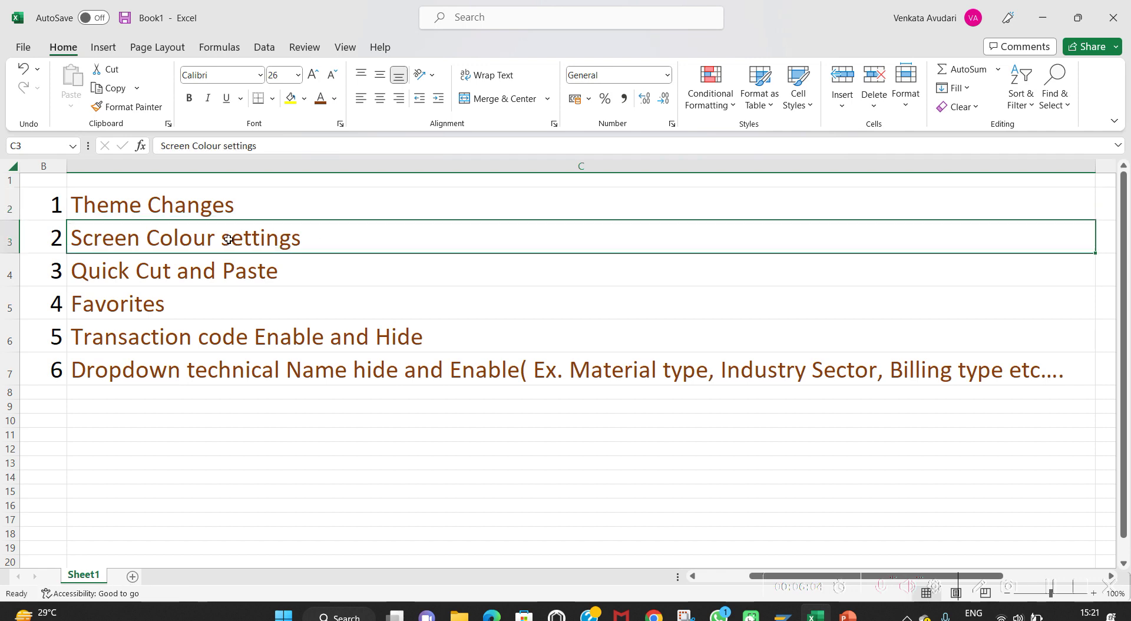
{"action": "left_click", "coordinate": [238, 267]}
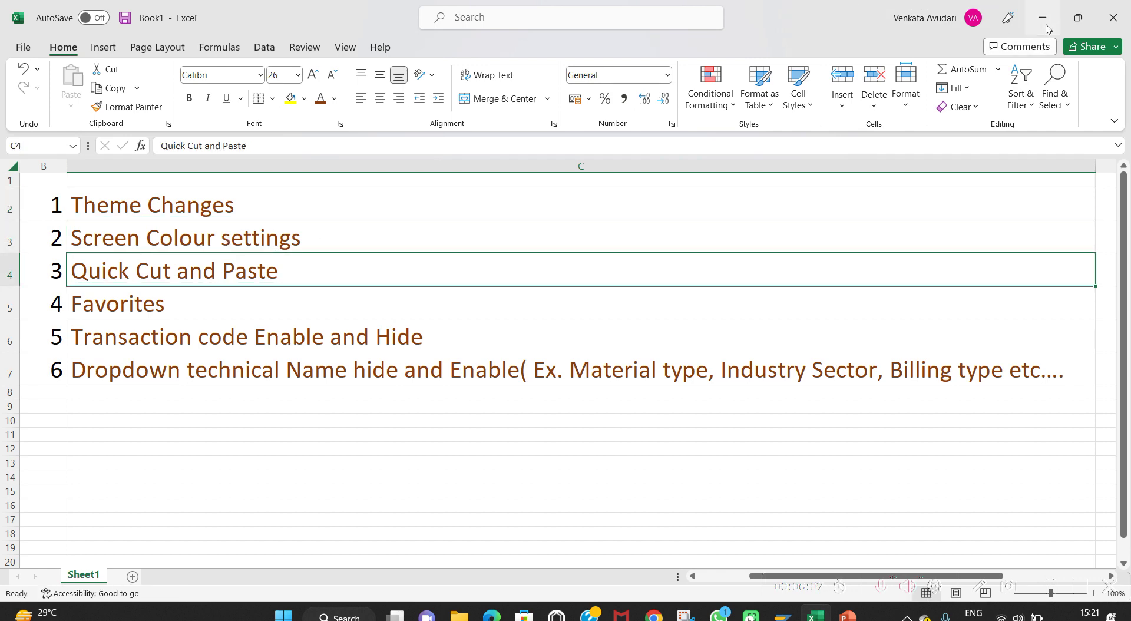
{"action": "left_click", "coordinate": [1042, 18]}
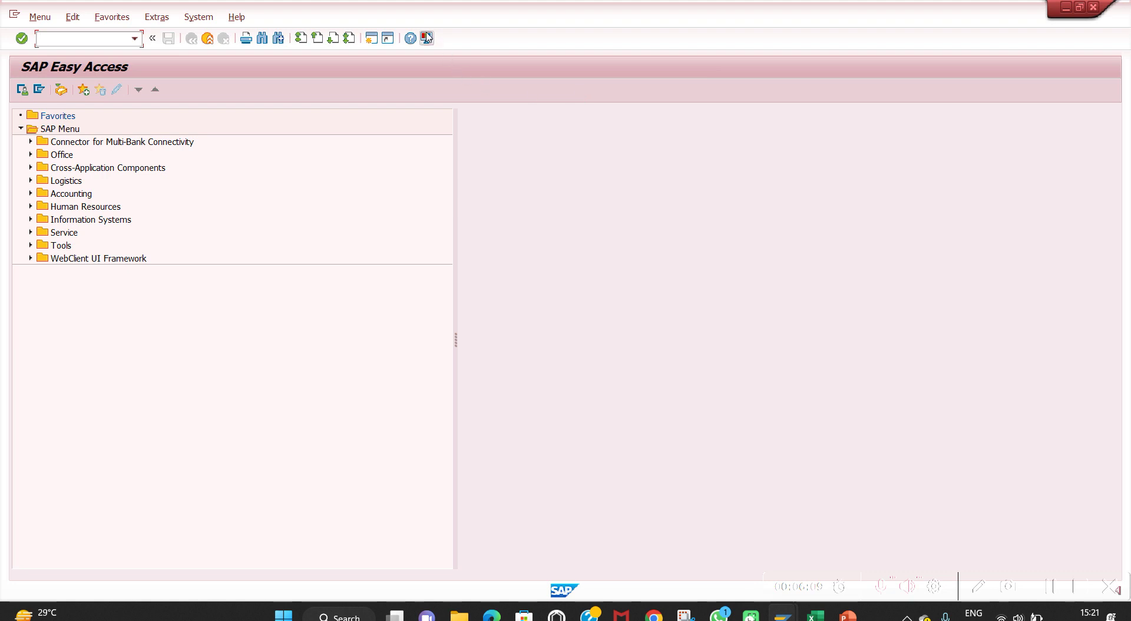
- Run VF02 (Change Billing Documents) and enter a billing document number
{"action": "left_click", "coordinate": [123, 47]}
{"action": "type", "text": "vf02"}
{"action": "key", "text": "Return"}
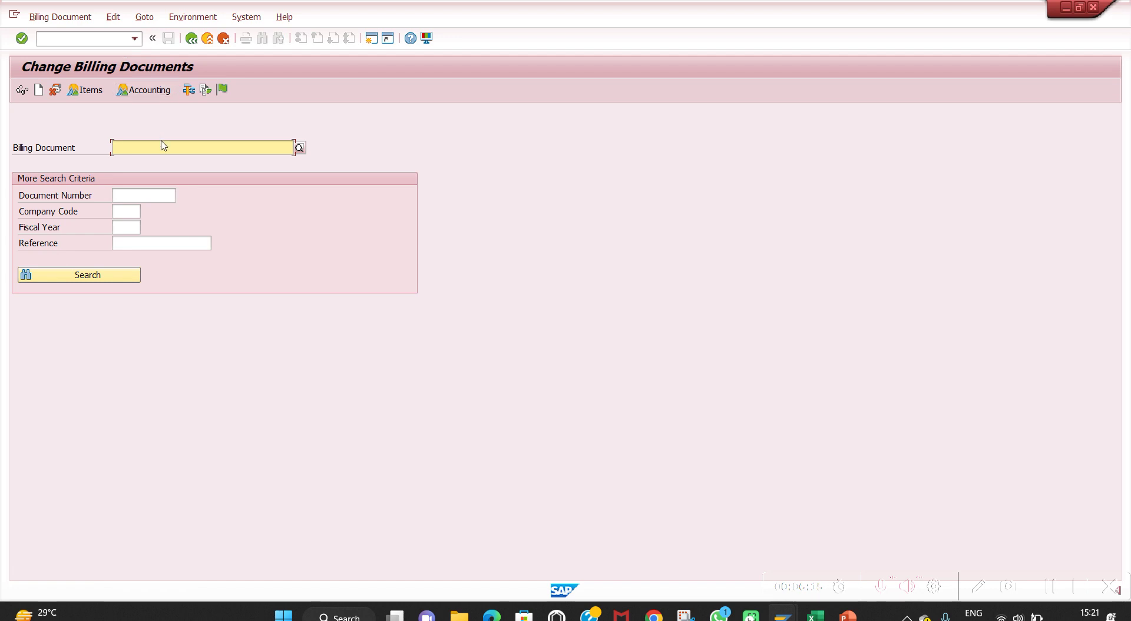
{"action": "type", "text": "900000t772"}
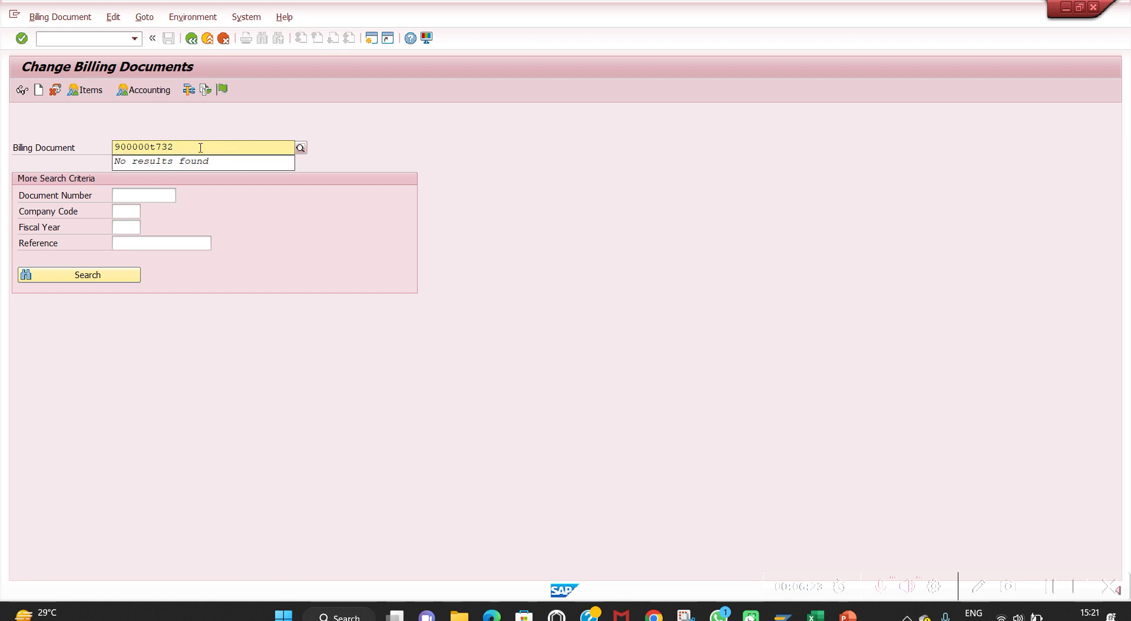
- Copy the billing document number into the Reference field, then clear Reference again
{"action": "left_click_drag", "start_coordinate": [200, 147], "coordinate": [115, 148]}
{"action": "key", "text": "ctrl+c"}
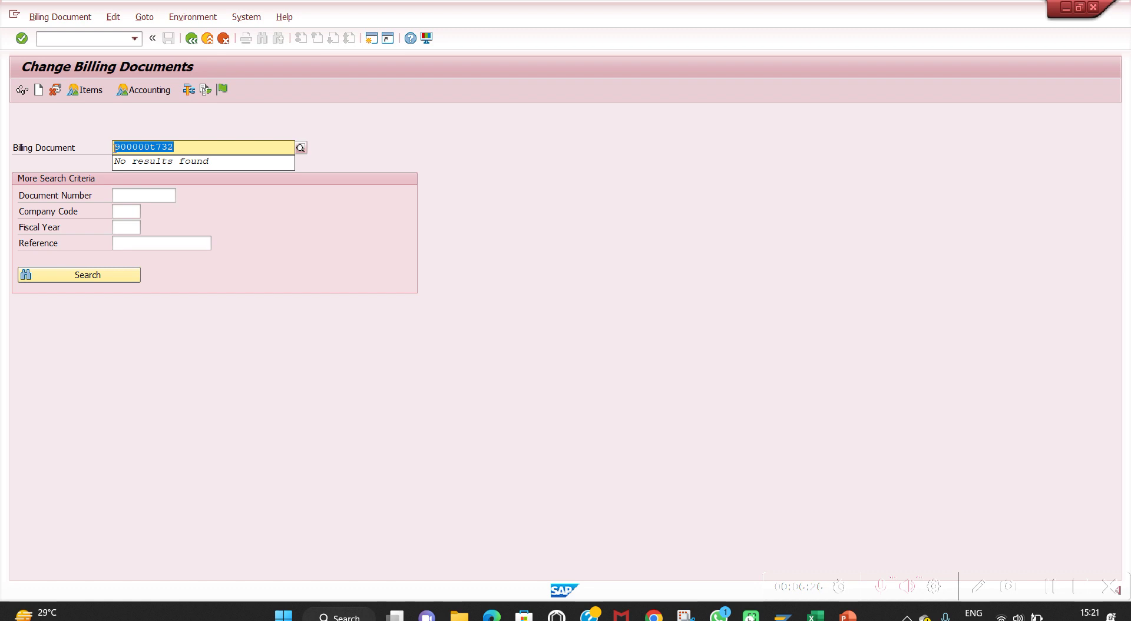
{"action": "left_click", "coordinate": [156, 243]}
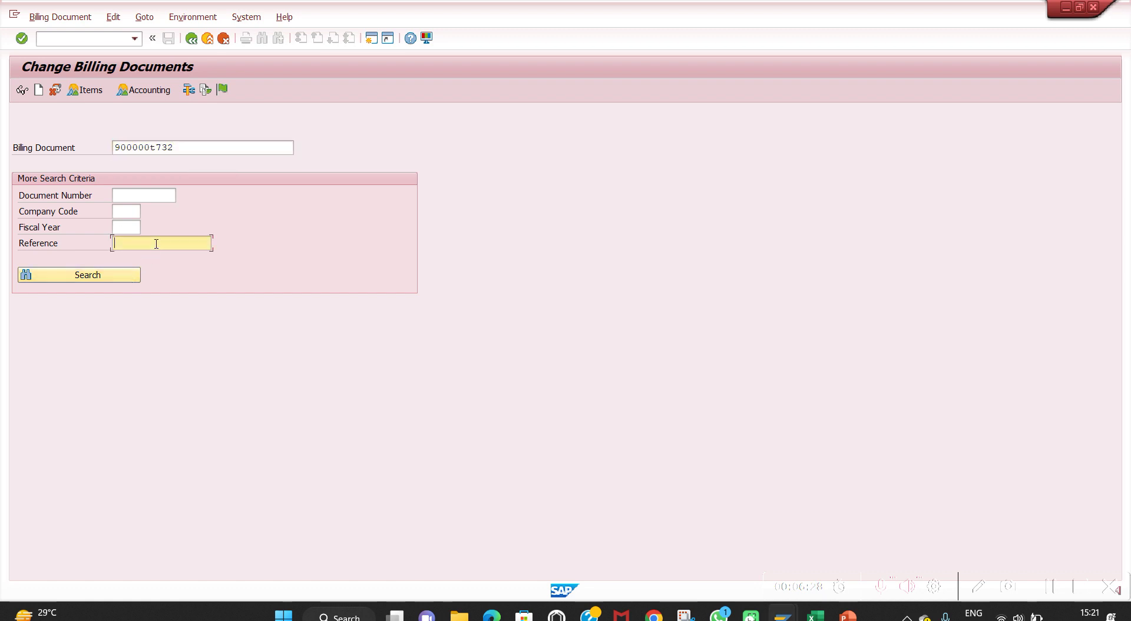
{"action": "key", "text": "ctrl+v"}
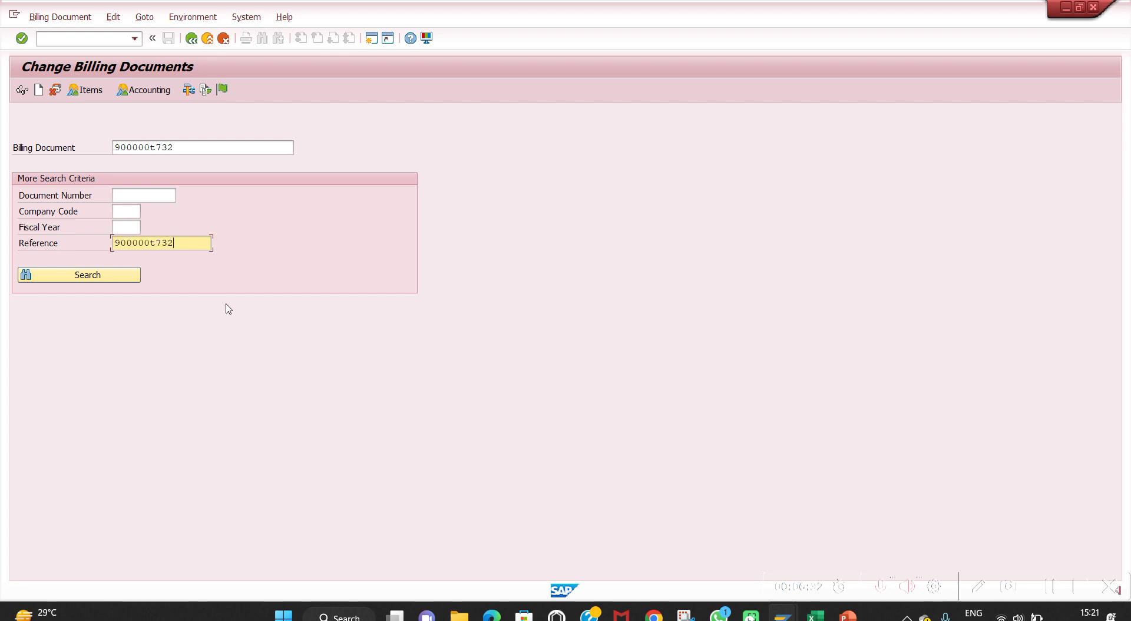
{"action": "key", "text": "BackSpace"}
{"action": "key", "text": "BackSpace"}
{"action": "key", "text": "BackSpace"}
{"action": "key", "text": "BackSpace"}
{"action": "key", "text": "BackSpace"}
{"action": "key", "text": "BackSpace"}
{"action": "key", "text": "BackSpace"}
{"action": "key", "text": "BackSpace"}
{"action": "key", "text": "BackSpace"}
{"action": "key", "text": "BackSpace"}
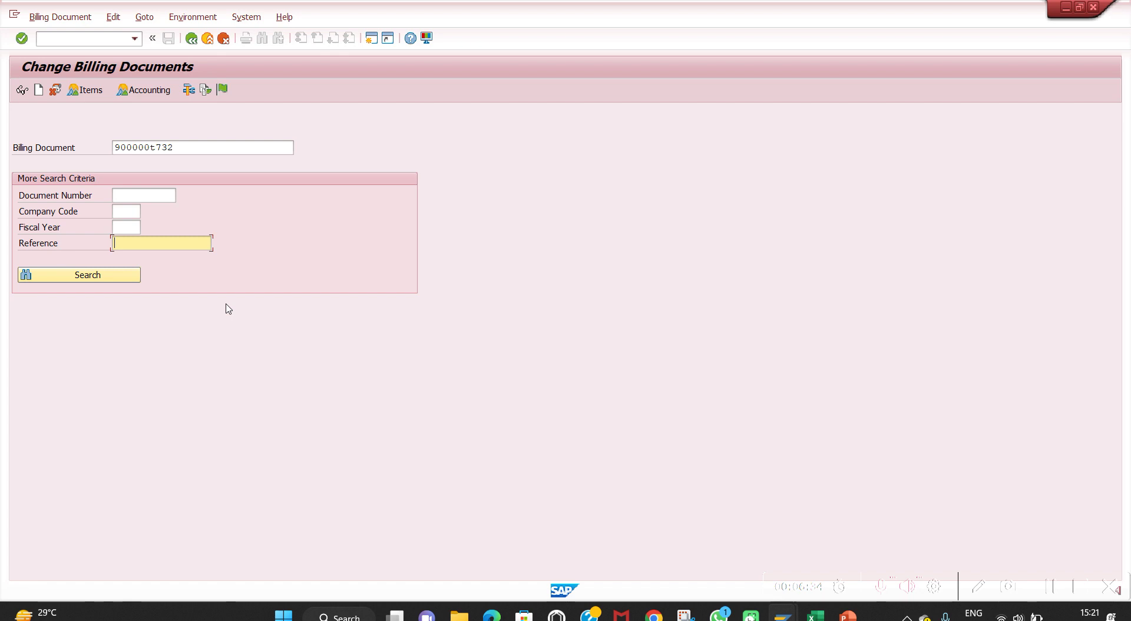
{"action": "left_click", "coordinate": [426, 39]}
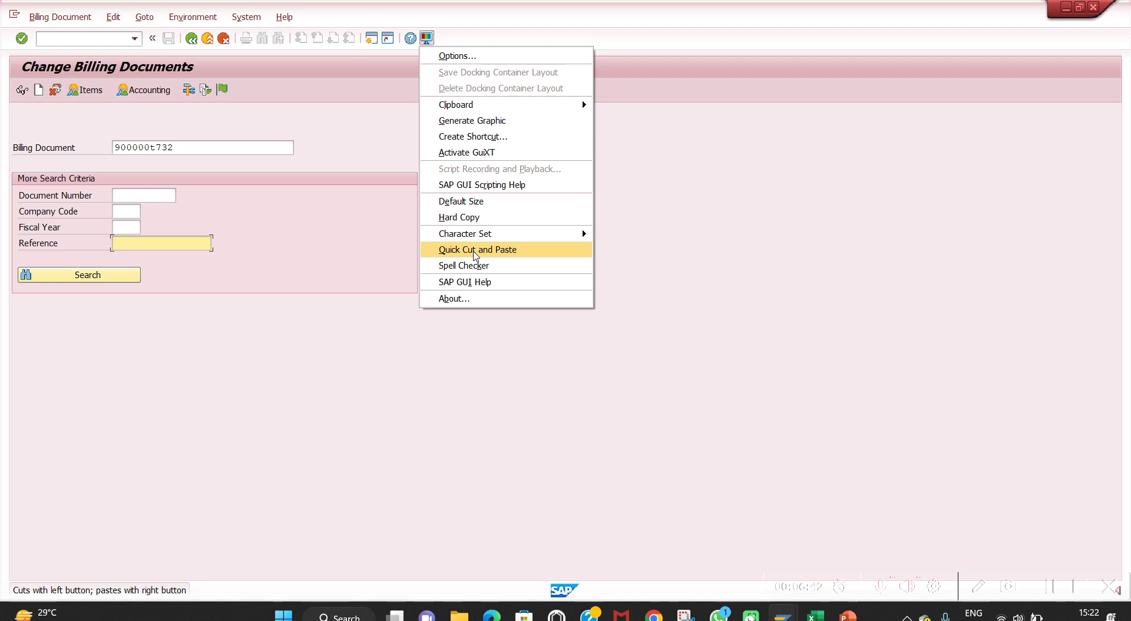
- Turn on Quick Cut and Paste in the local layout options and confirm it is ticked
{"action": "left_click", "coordinate": [474, 250]}
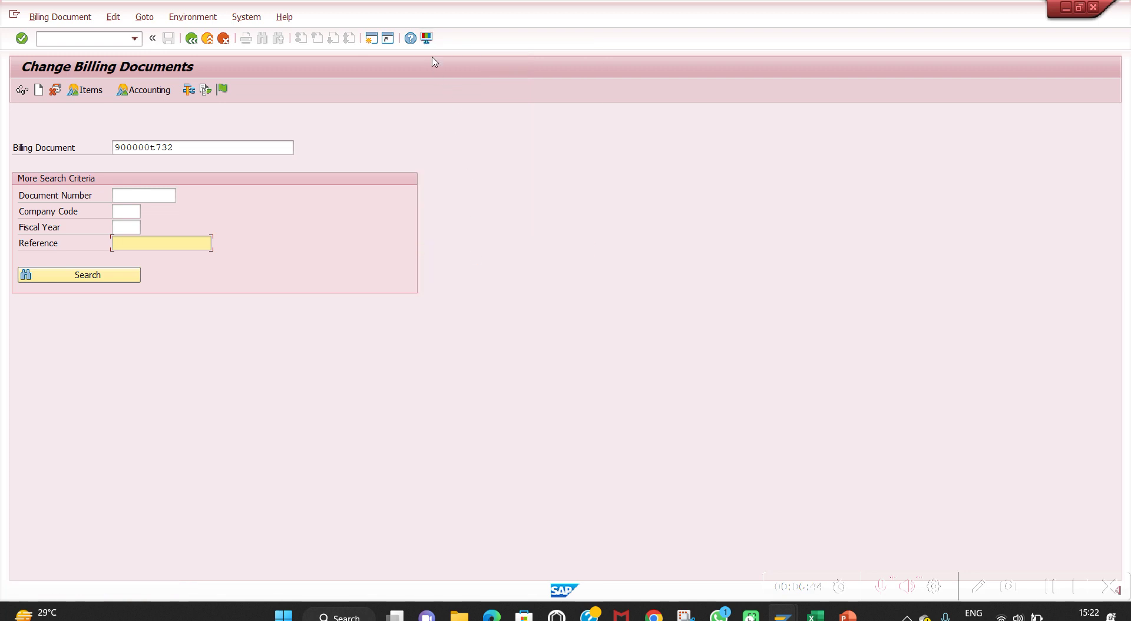
{"action": "left_click", "coordinate": [427, 39]}
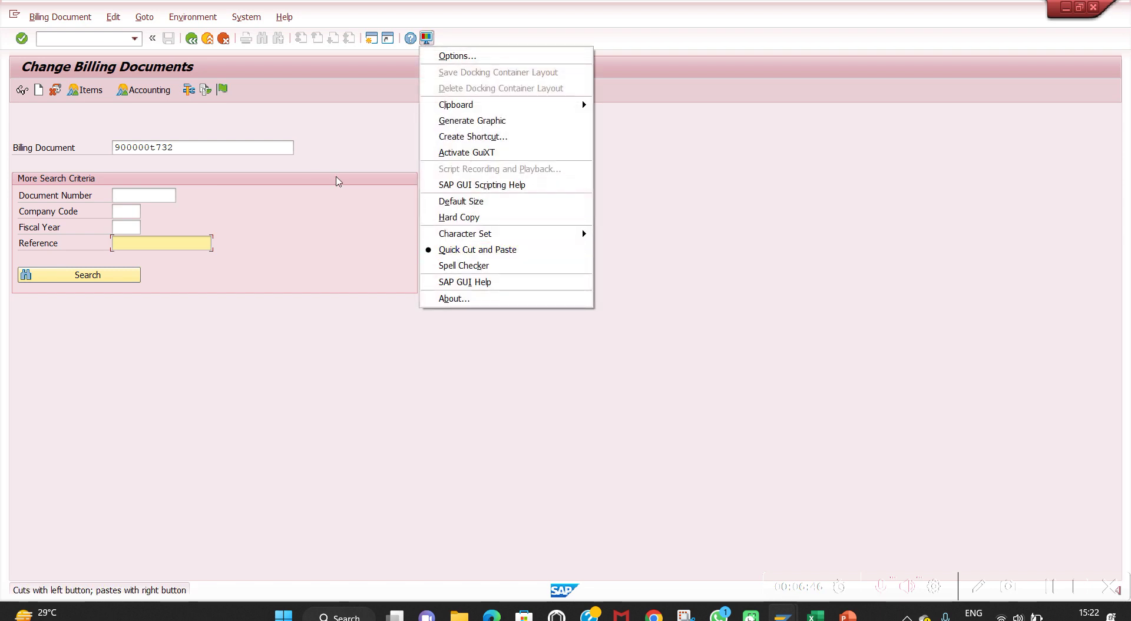
{"action": "left_click", "coordinate": [302, 166]}
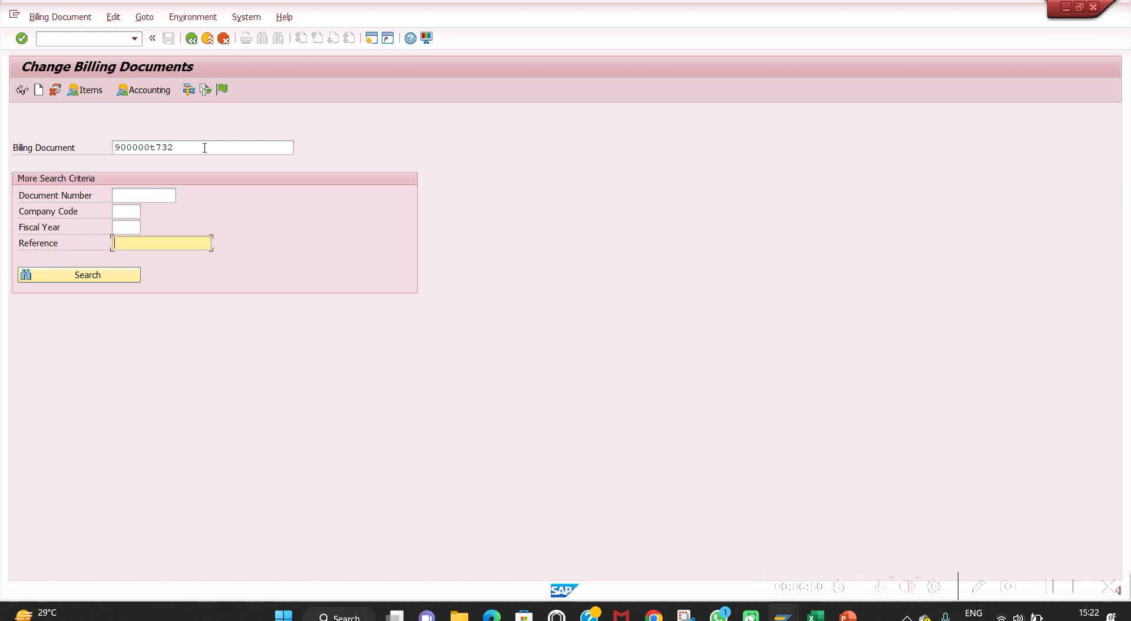
- Copy billing number 900000t732, paste it into Reference, then erase it
{"action": "left_click_drag", "start_coordinate": [204, 148], "coordinate": [112, 152]}
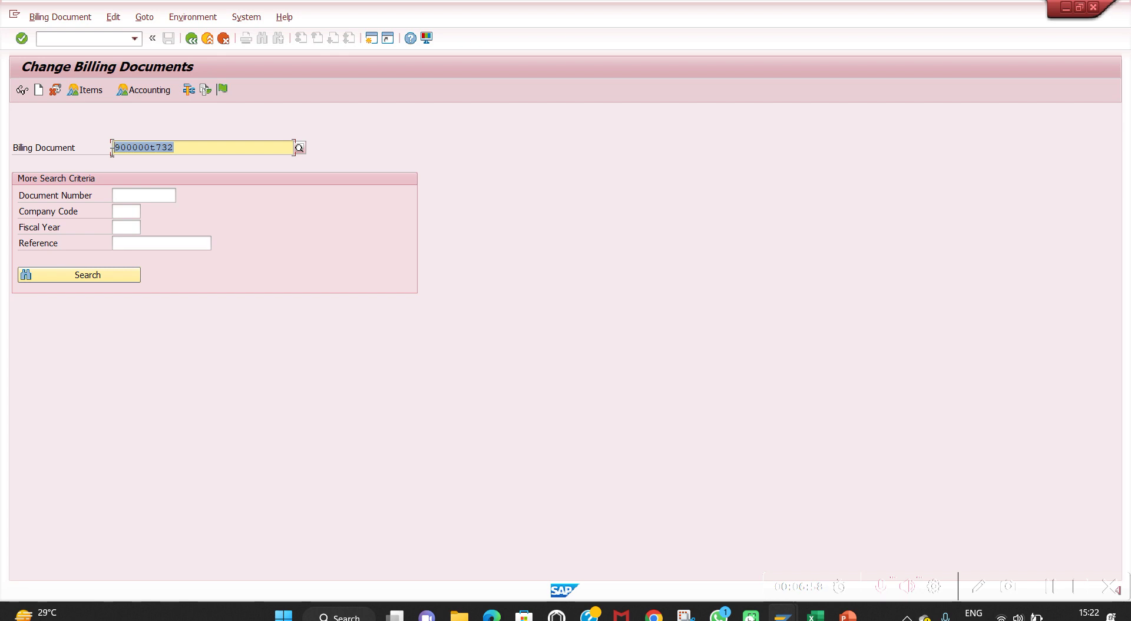
{"action": "left_click_drag", "start_coordinate": [112, 152], "coordinate": [132, 148]}
{"action": "left_click_drag", "start_coordinate": [132, 150], "coordinate": [115, 148]}
{"action": "left_click", "coordinate": [111, 150]}
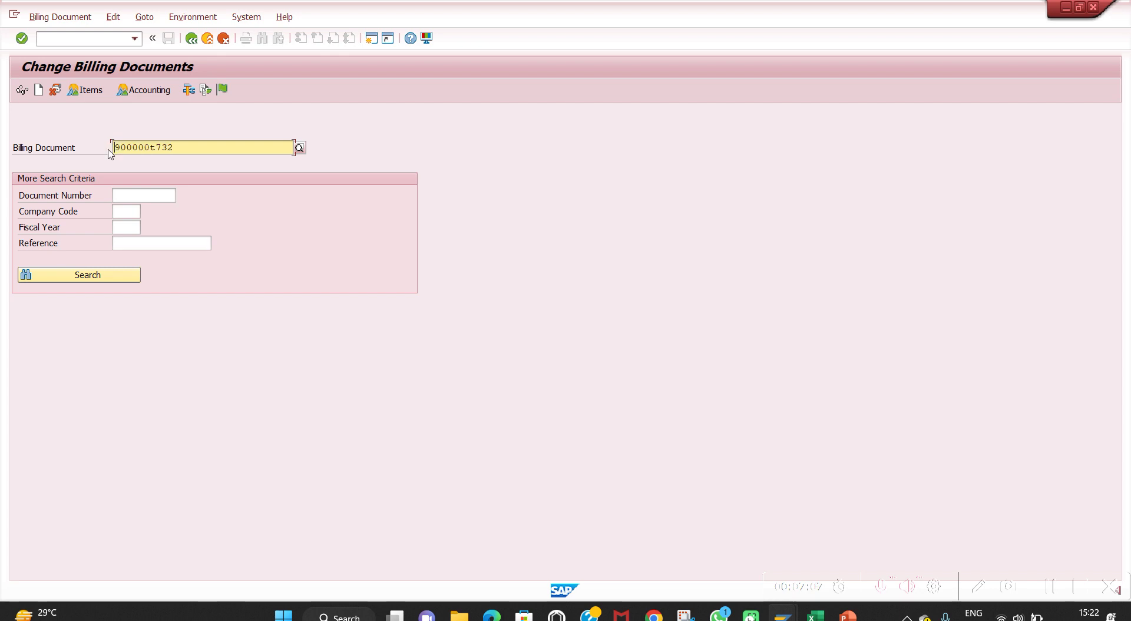
{"action": "left_click", "coordinate": [136, 247]}
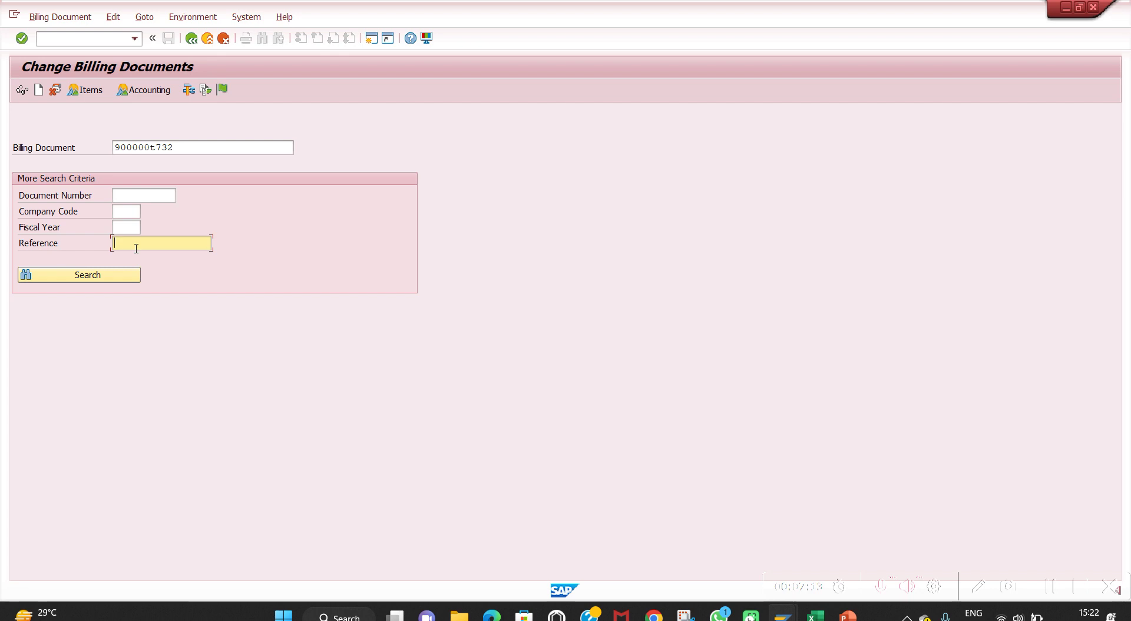
{"action": "key", "text": "ctrl+v"}
{"action": "key", "text": "BackSpace"}
{"action": "key", "text": "BackSpace"}
{"action": "key", "text": "BackSpace"}
{"action": "key", "text": "BackSpace"}
{"action": "key", "text": "BackSpace"}
{"action": "key", "text": "BackSpace"}
{"action": "key", "text": "BackSpace"}
{"action": "key", "text": "BackSpace"}
{"action": "key", "text": "BackSpace"}
{"action": "key", "text": "BackSpace"}
- Replace the Billing Document entry with the pasted number 900000t732
{"action": "left_click", "coordinate": [192, 146]}
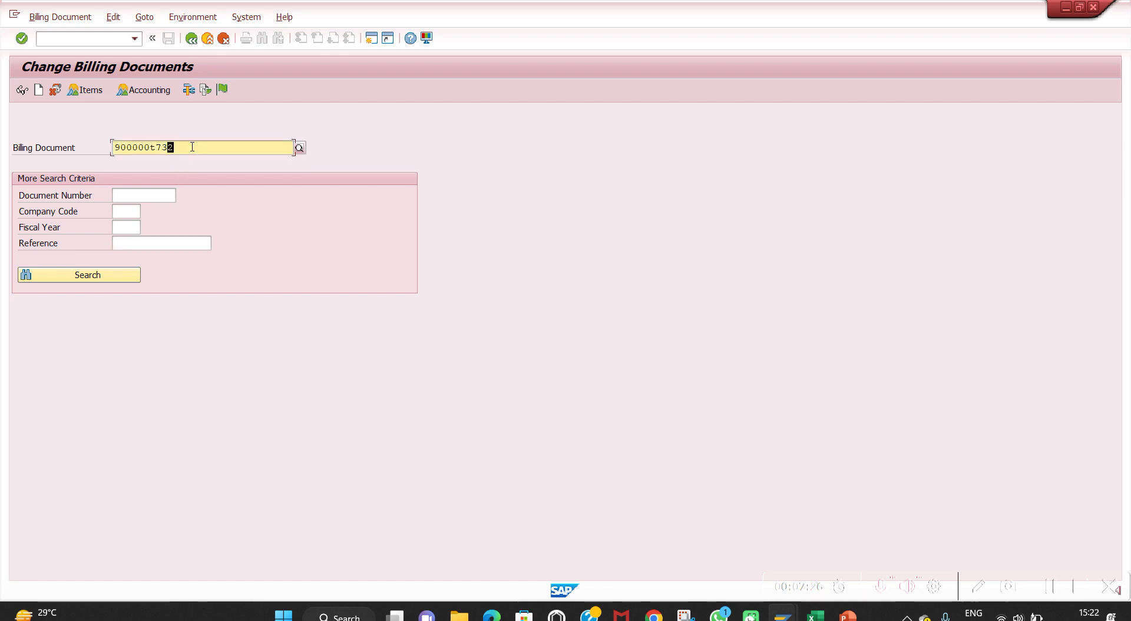
{"action": "key", "text": "BackSpace"}
{"action": "key", "text": "BackSpace"}
{"action": "key", "text": "BackSpace"}
{"action": "key", "text": "BackSpace"}
{"action": "key", "text": "BackSpace"}
{"action": "key", "text": "BackSpace"}
{"action": "key", "text": "BackSpace"}
{"action": "key", "text": "BackSpace"}
{"action": "key", "text": "BackSpace"}
{"action": "key", "text": "BackSpace"}
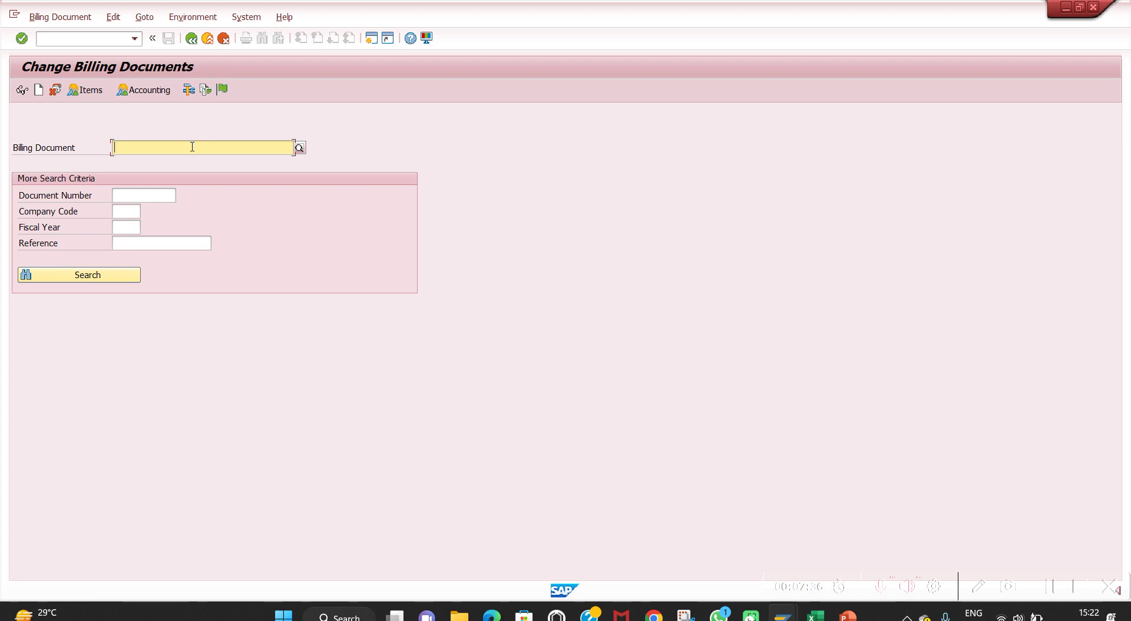
{"action": "key", "text": "ctrl+v"}
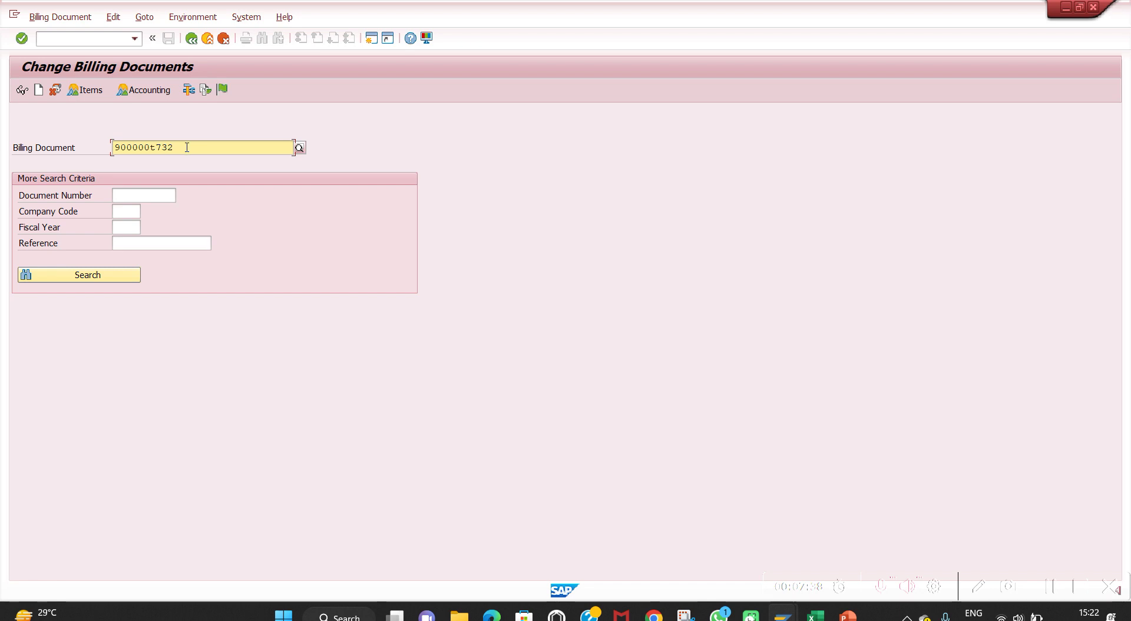
{"action": "left_click_drag", "start_coordinate": [186, 148], "coordinate": [98, 135]}
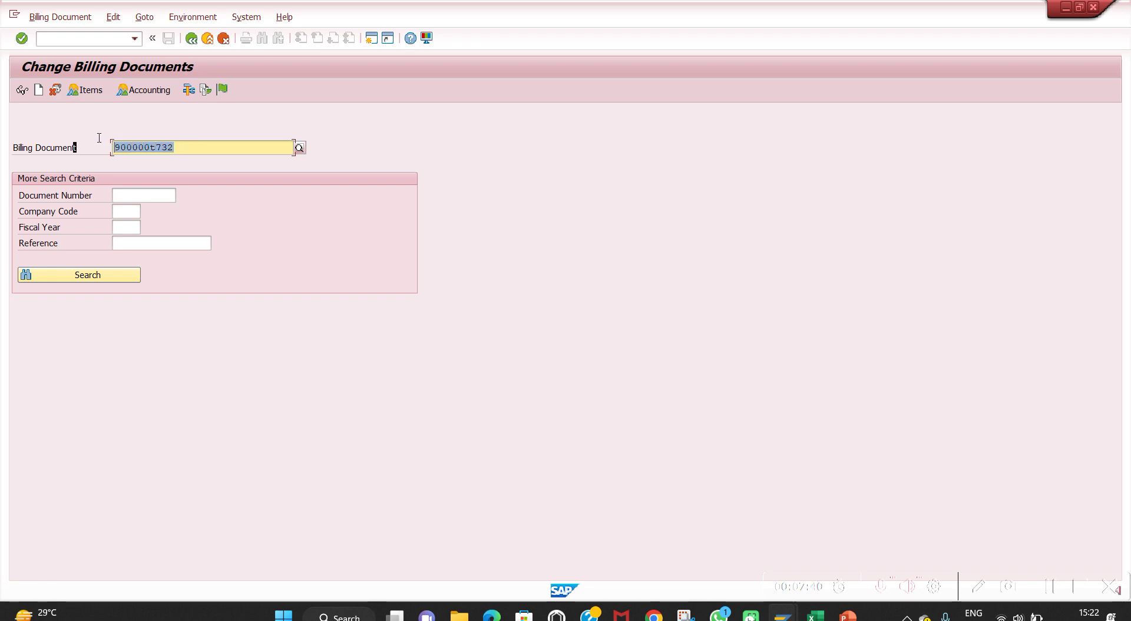
{"action": "left_click", "coordinate": [112, 147]}
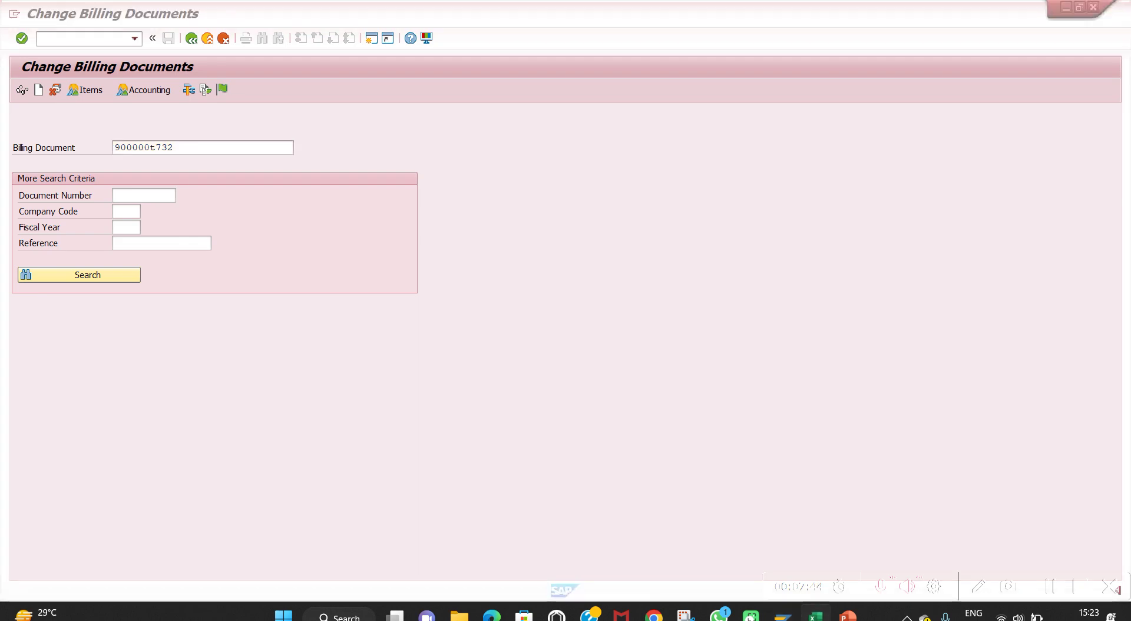
- In Excel, paste the billing number into cell C13, then undo it
{"action": "left_click", "coordinate": [815, 615]}
{"action": "left_click", "coordinate": [582, 466]}
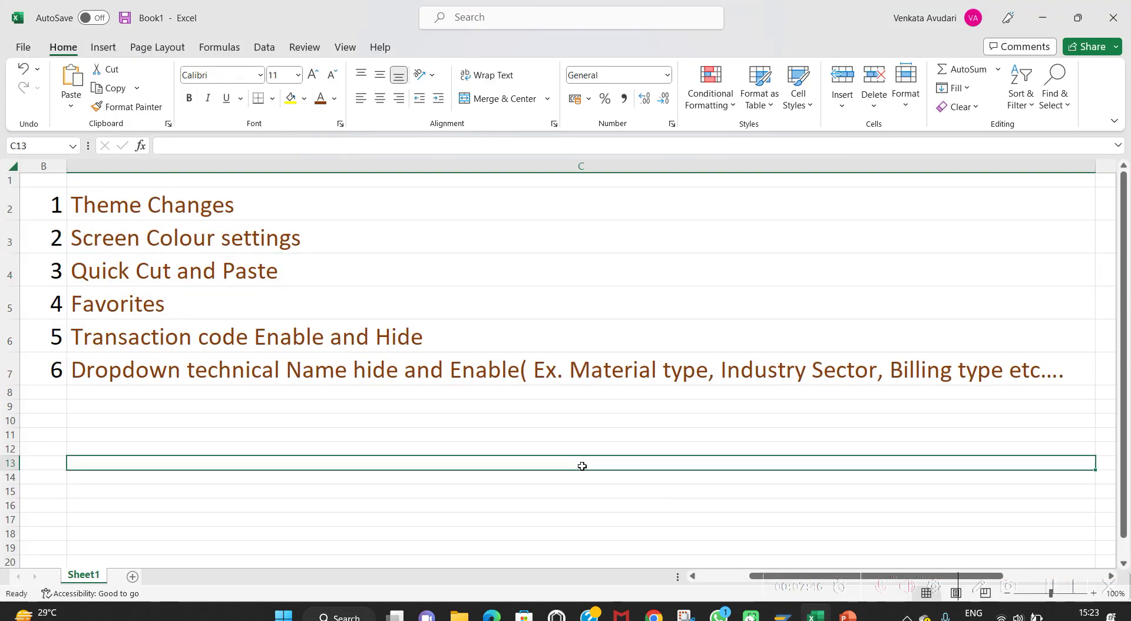
{"action": "key", "text": "ctrl+v"}
{"action": "key", "text": "ctrl+z"}
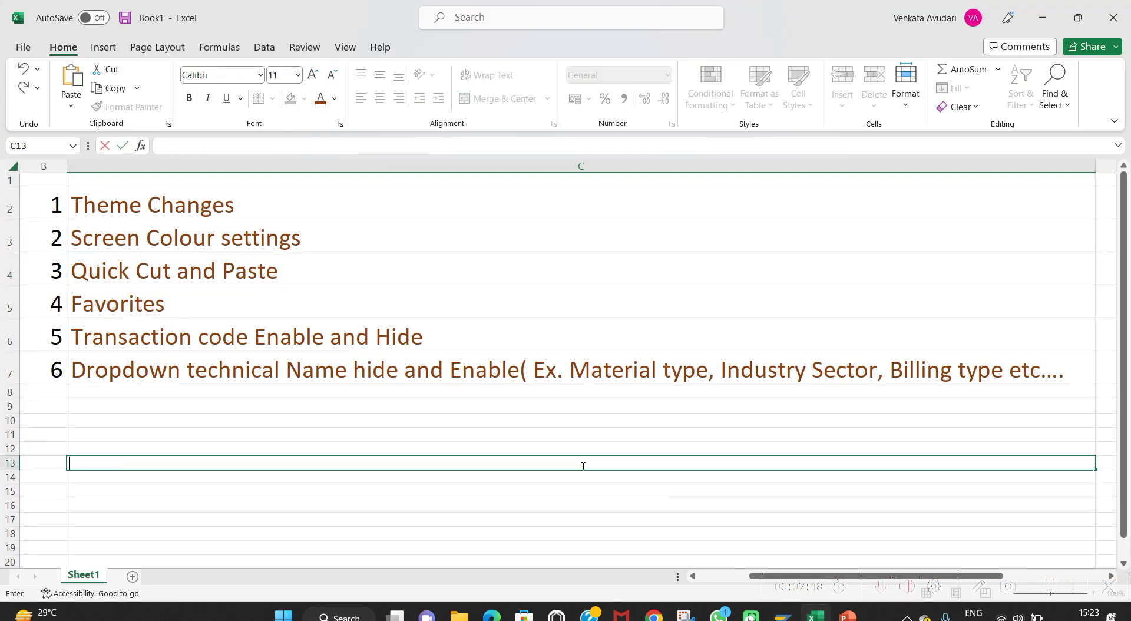
- Copy the Theme Changes cell C2 into SAP's Reference field, then erase it
{"action": "left_click", "coordinate": [170, 207]}
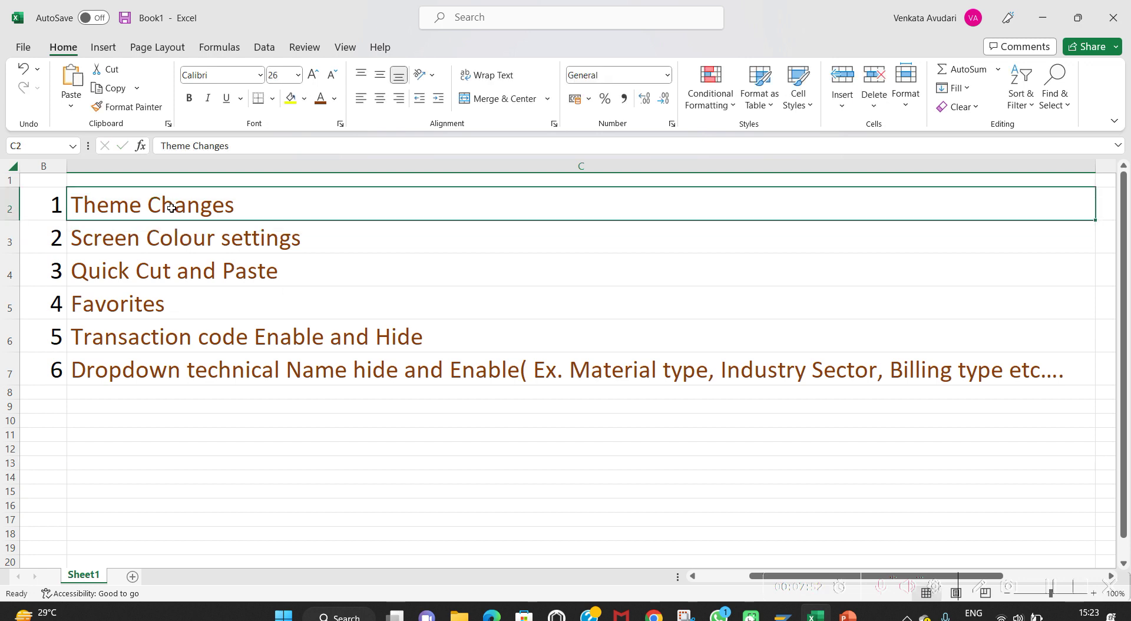
{"action": "key", "text": "ctrl+c"}
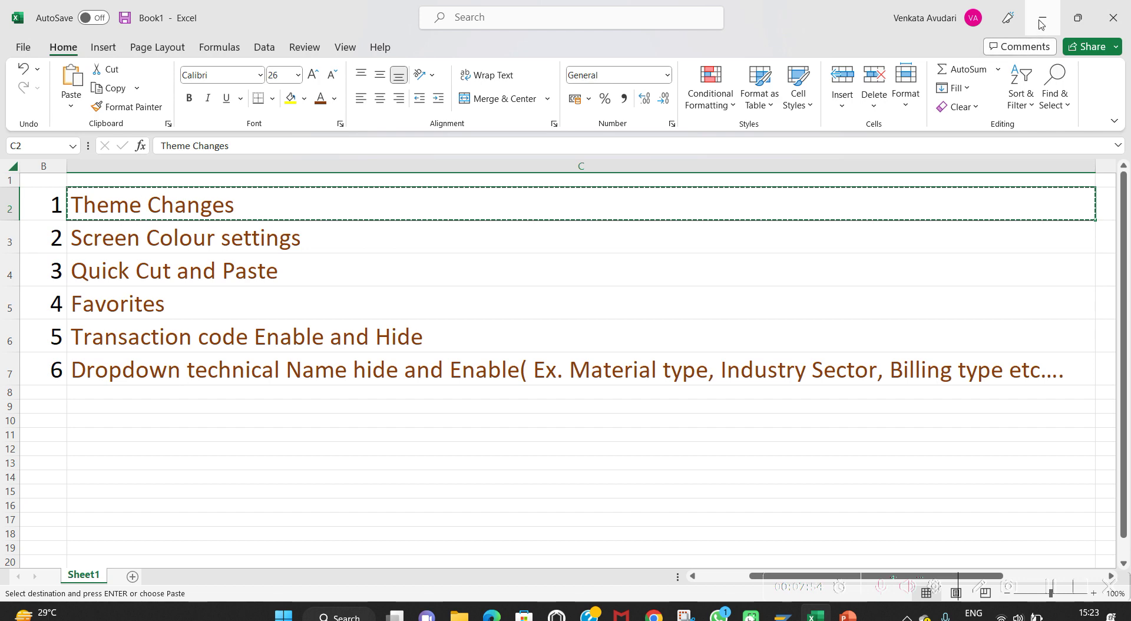
{"action": "left_click", "coordinate": [1042, 23]}
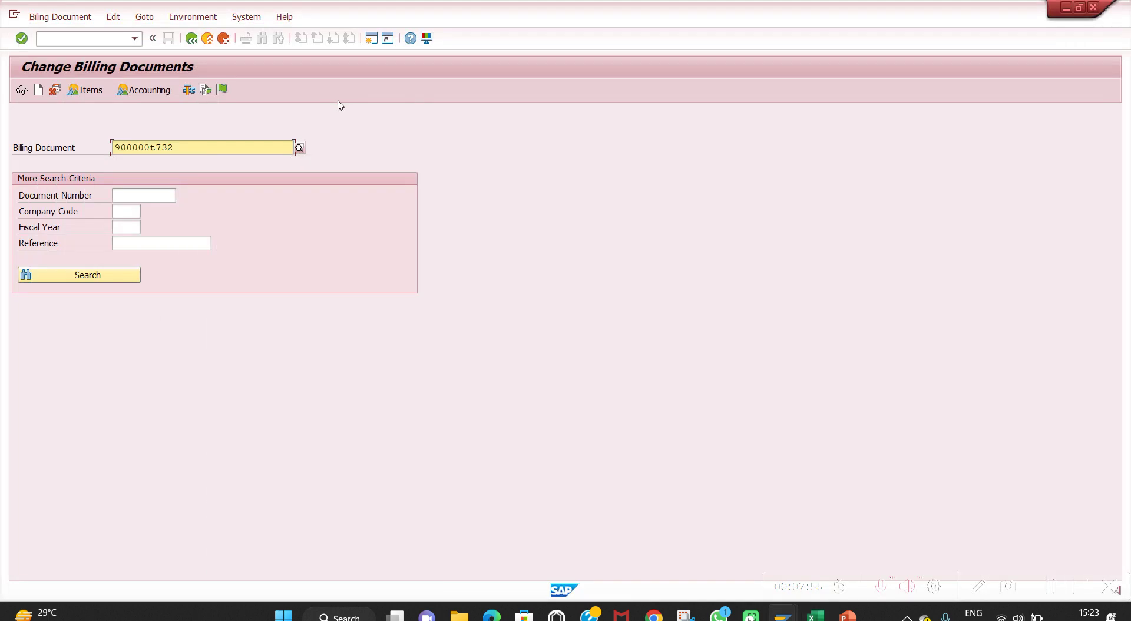
{"action": "left_click", "coordinate": [168, 241]}
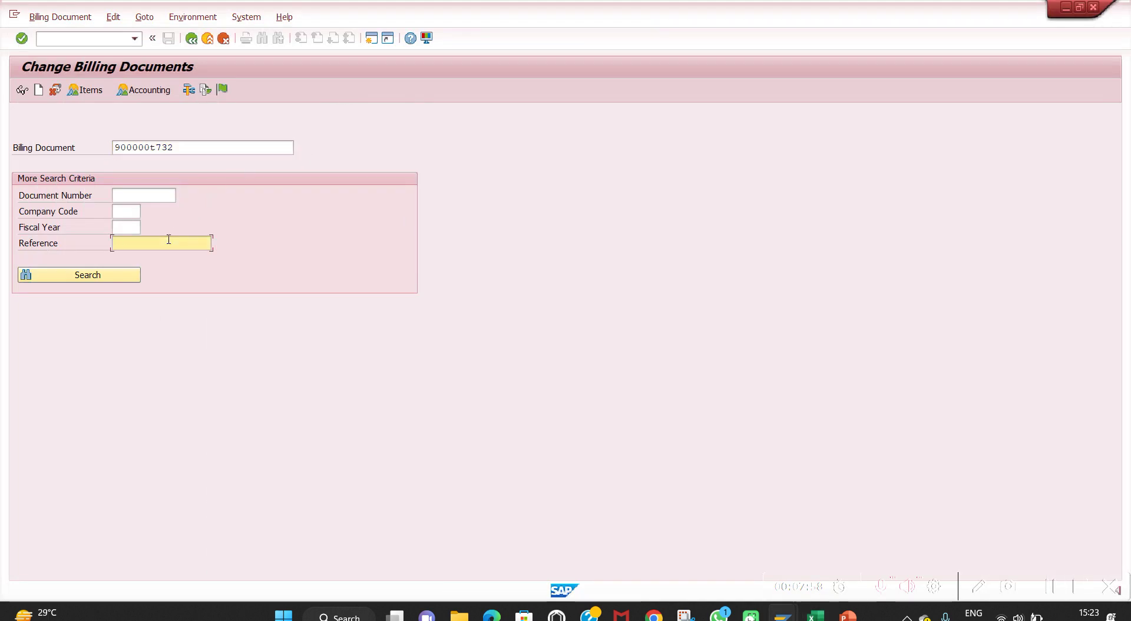
{"action": "key", "text": "ctrl+v"}
{"action": "key", "text": "BackSpace"}
{"action": "key", "text": "BackSpace"}
{"action": "key", "text": "BackSpace"}
{"action": "key", "text": "BackSpace"}
{"action": "key", "text": "BackSpace"}
{"action": "key", "text": "BackSpace"}
{"action": "key", "text": "BackSpace"}
{"action": "key", "text": "BackSpace"}
{"action": "key", "text": "BackSpace"}
{"action": "key", "text": "BackSpace"}
{"action": "key", "text": "BackSpace"}
{"action": "key", "text": "BackSpace"}
{"action": "key", "text": "BackSpace"}
{"action": "key", "text": "BackSpace"}
- Select the Favorites topic in Excel cell C5, then exit Change Billing Documents
{"action": "left_click", "coordinate": [815, 615]}
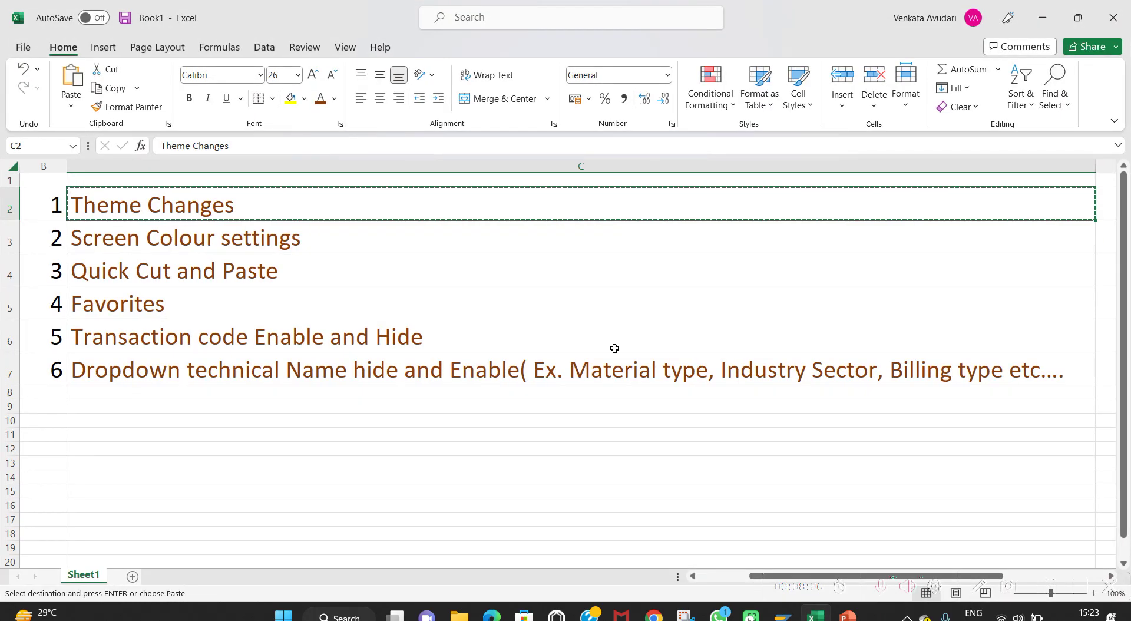
{"action": "left_click", "coordinate": [194, 314]}
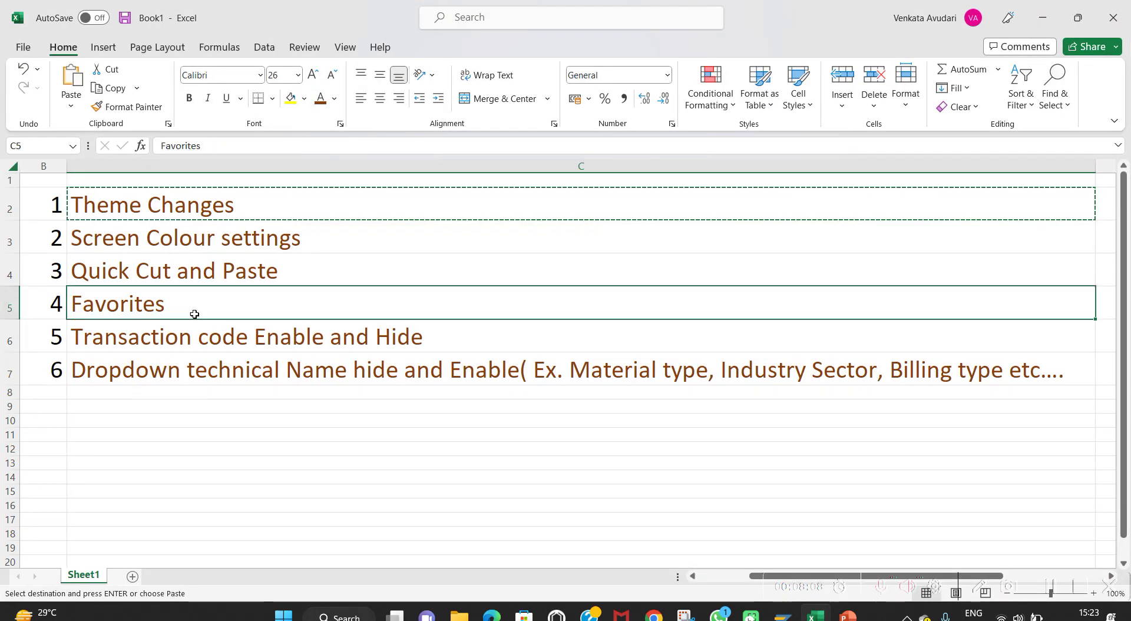
{"action": "left_click", "coordinate": [1042, 17]}
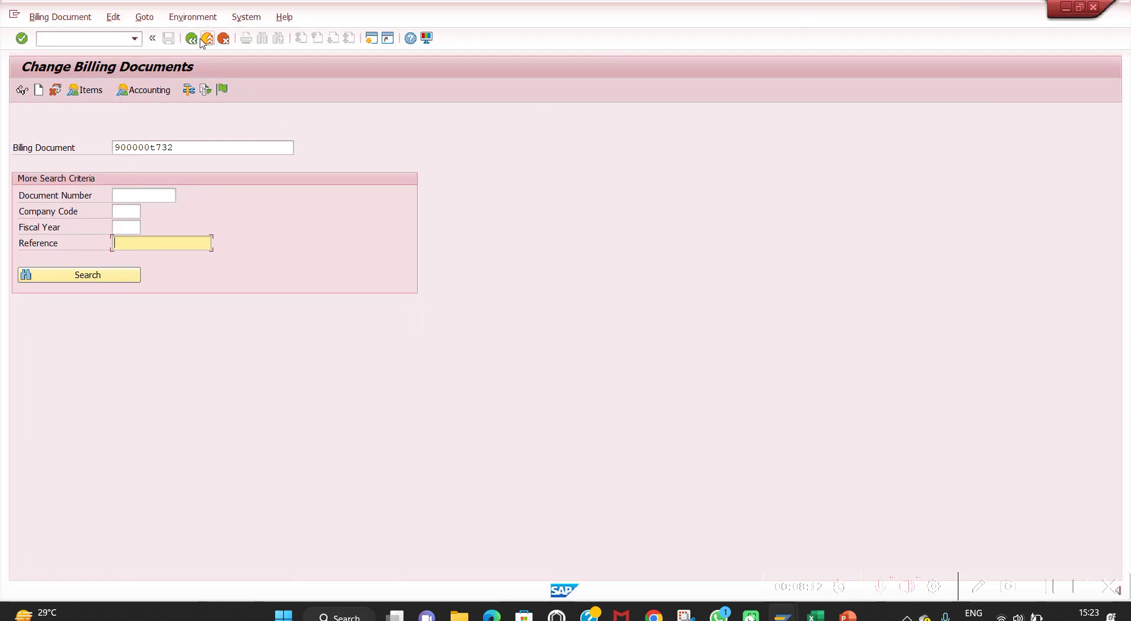
{"action": "left_click", "coordinate": [207, 40]}
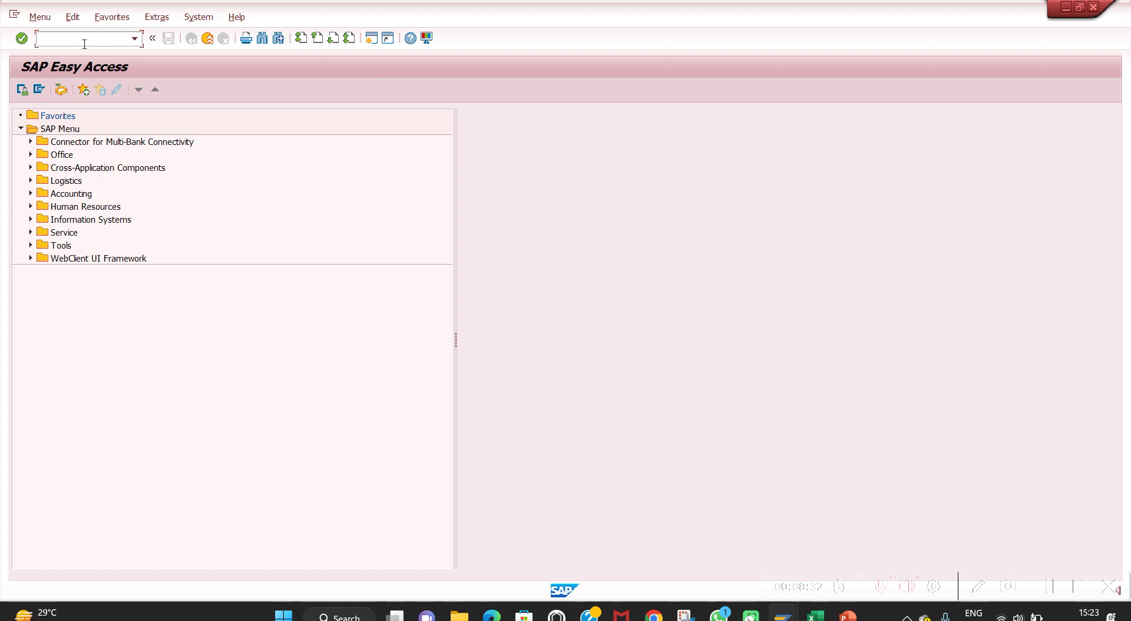
- Expand the Logistics folder in the SAP Menu tree
{"action": "left_click", "coordinate": [30, 181]}
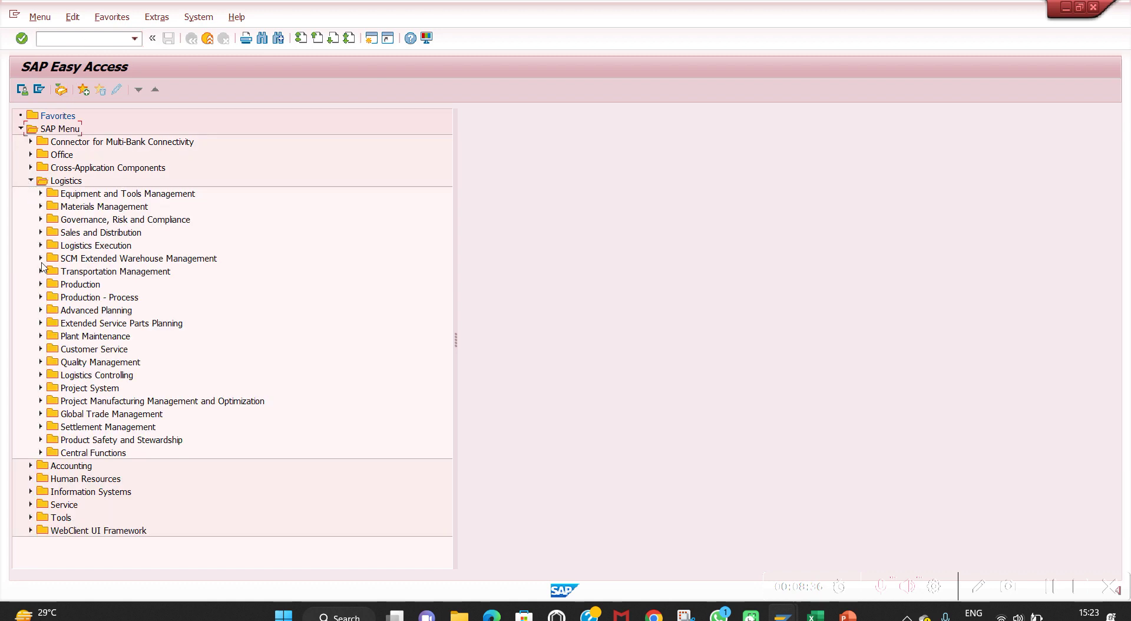
- Expand Materials Management > Purchasing > Purchase Order to Create, then collapse Materials Management and Logistics
{"action": "left_click", "coordinate": [40, 207]}
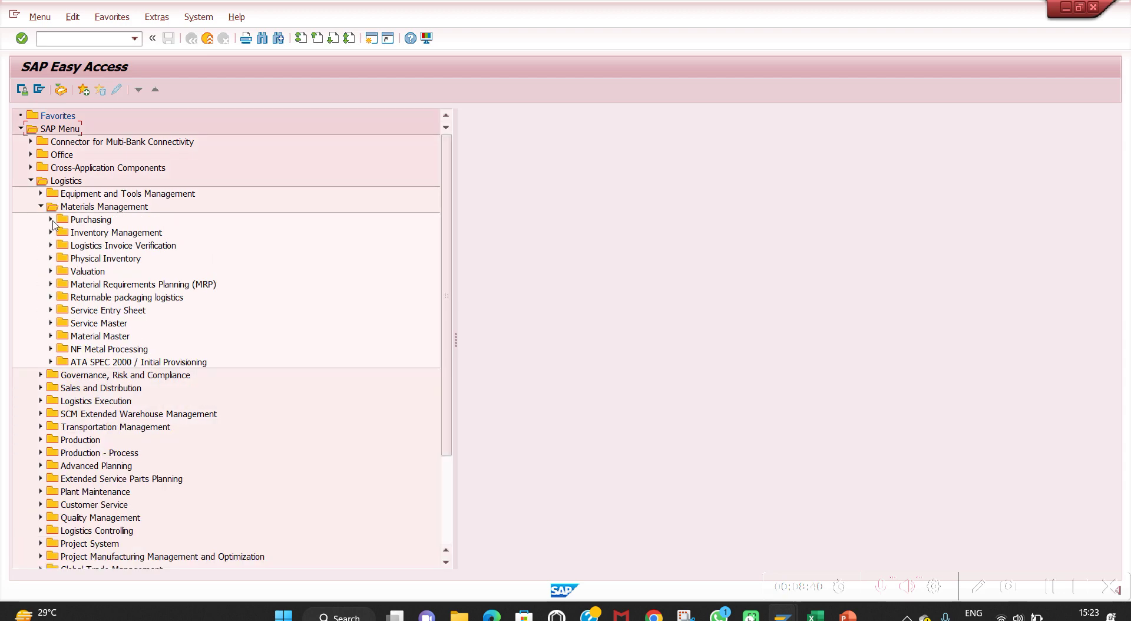
{"action": "left_click", "coordinate": [51, 220]}
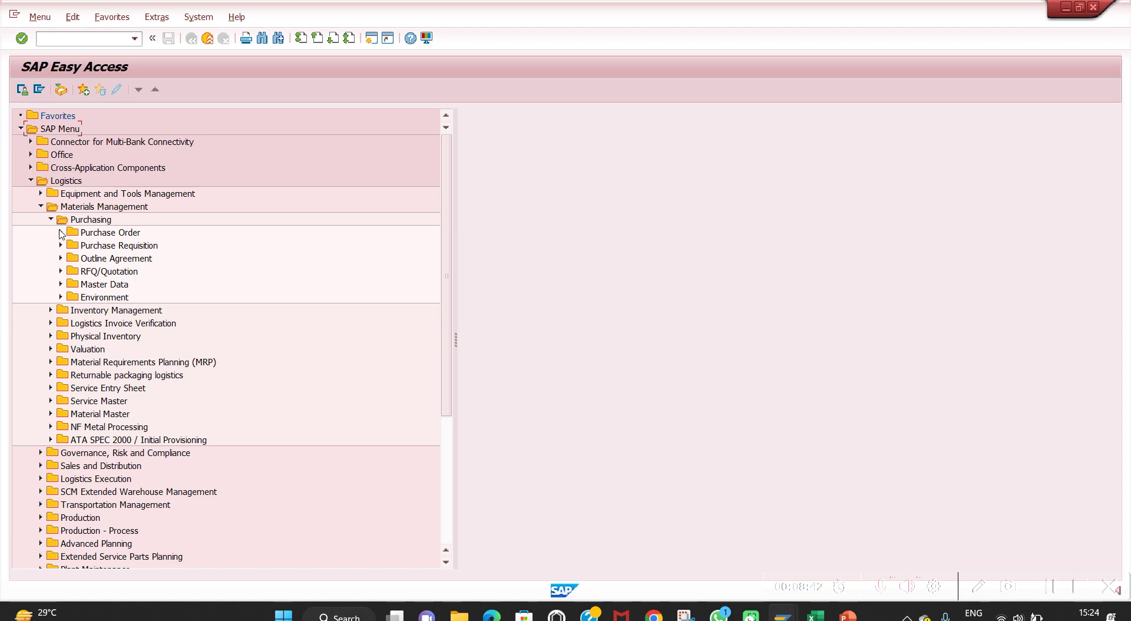
{"action": "left_click", "coordinate": [61, 233]}
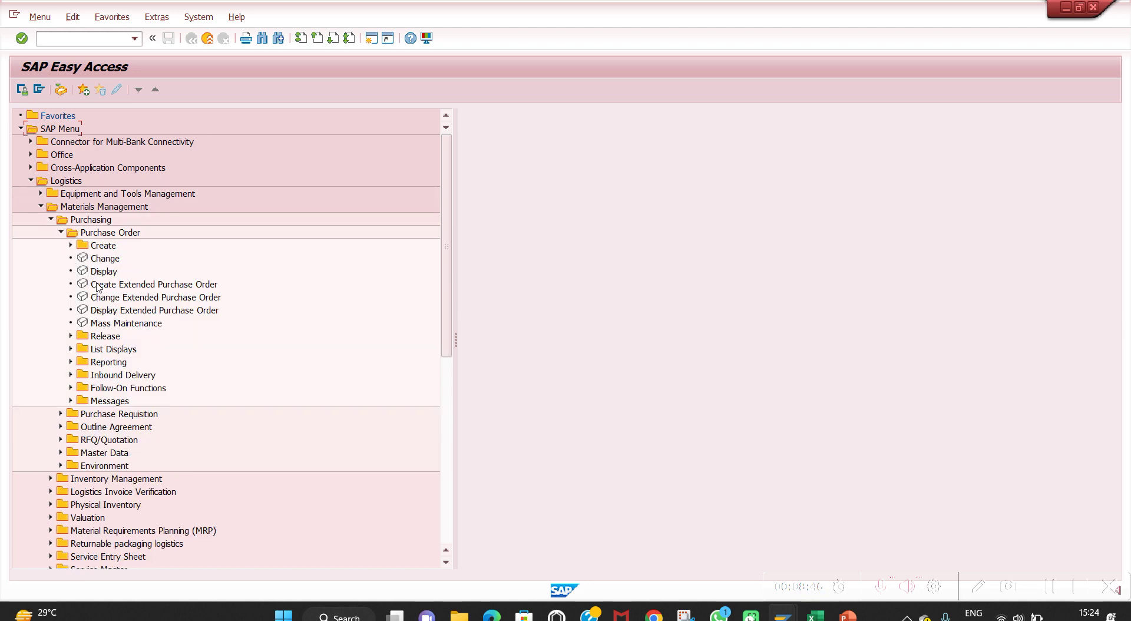
{"action": "left_click", "coordinate": [105, 246]}
{"action": "left_click", "coordinate": [40, 206]}
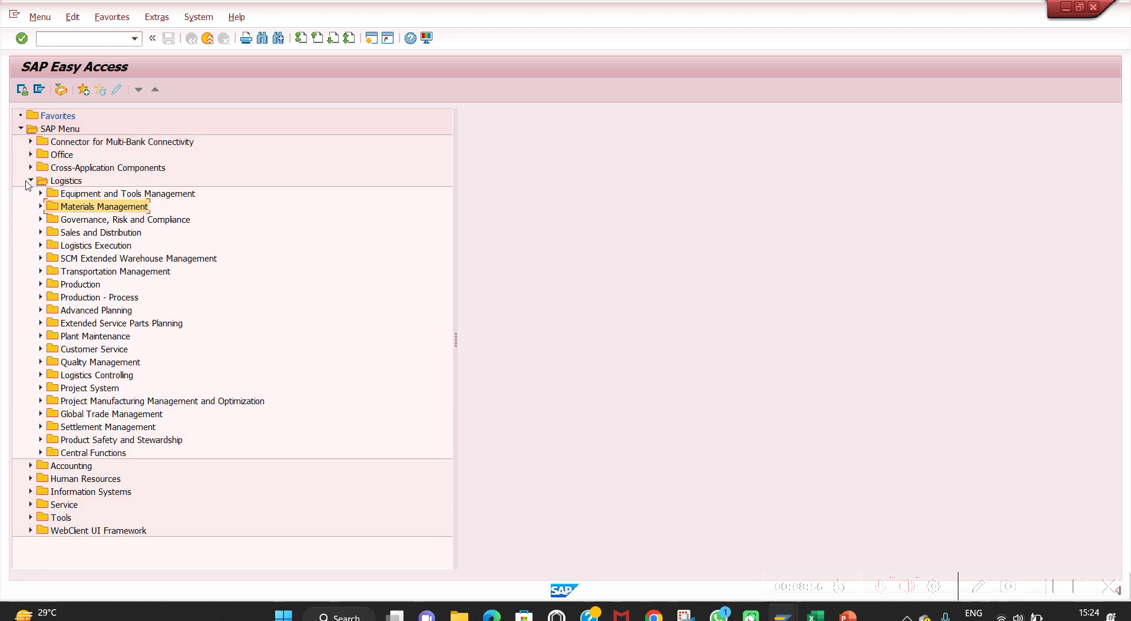
{"action": "left_click", "coordinate": [31, 181]}
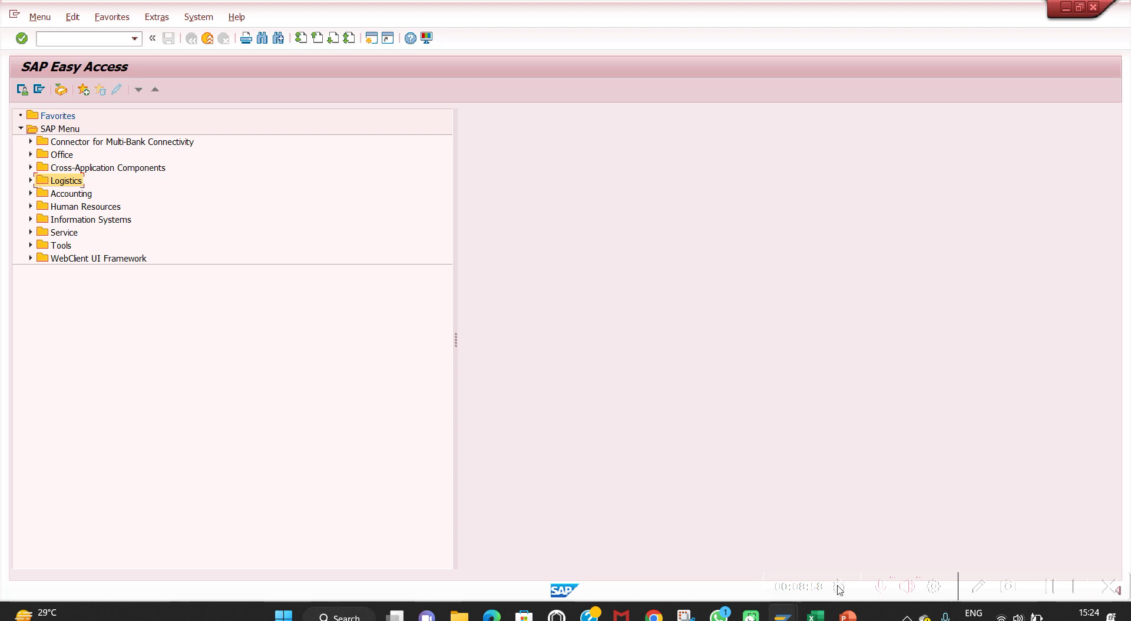
{"action": "left_click", "coordinate": [815, 613]}
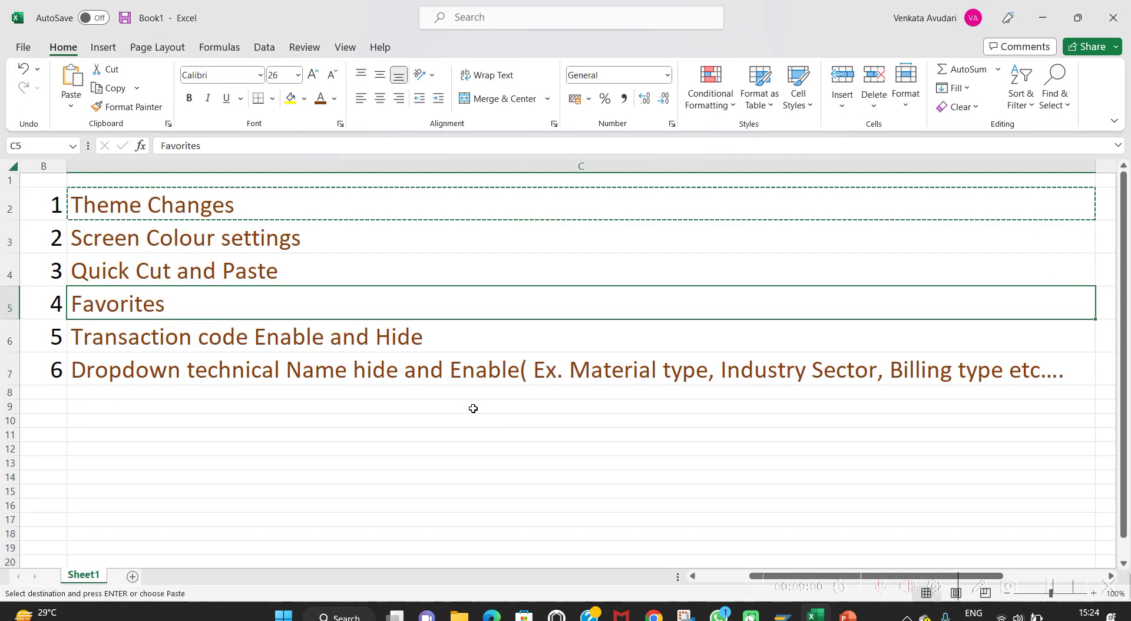
{"action": "left_click", "coordinate": [227, 337]}
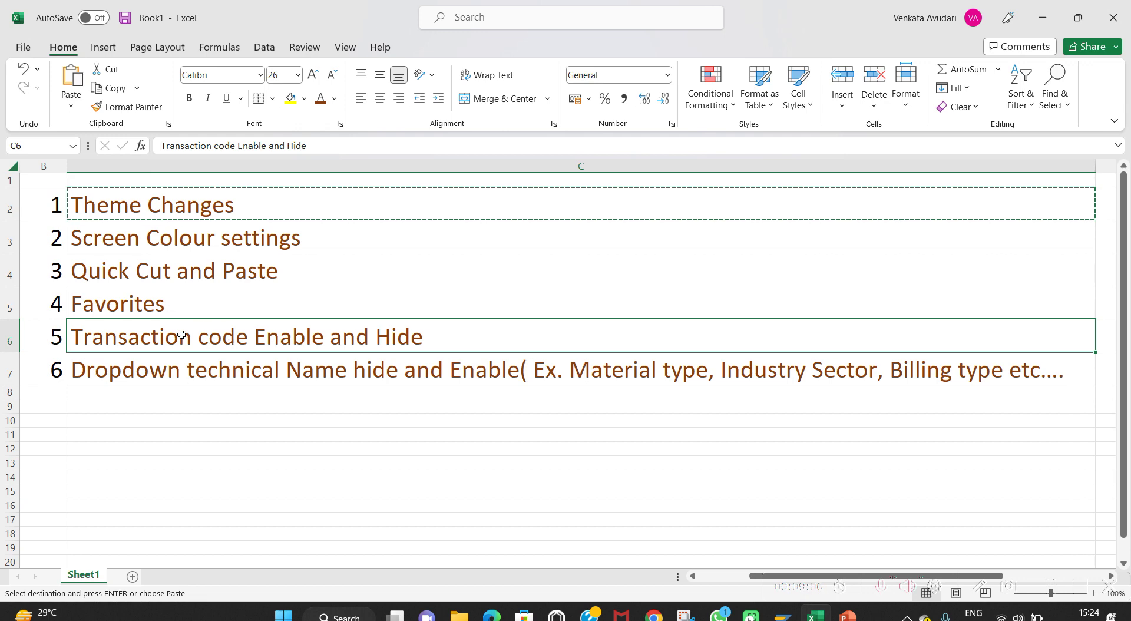
{"action": "key", "text": "alt+Tab"}
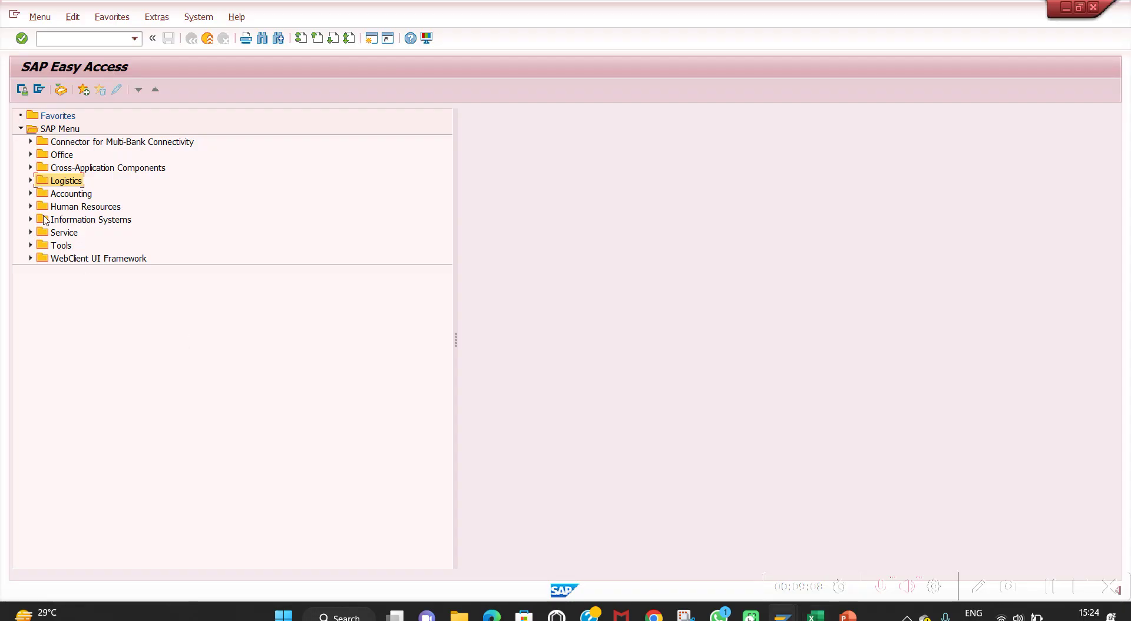
- Expand Logistics to Sales and Distribution > Sales > Order, listing Create, Change and Display
{"action": "left_click", "coordinate": [30, 180]}
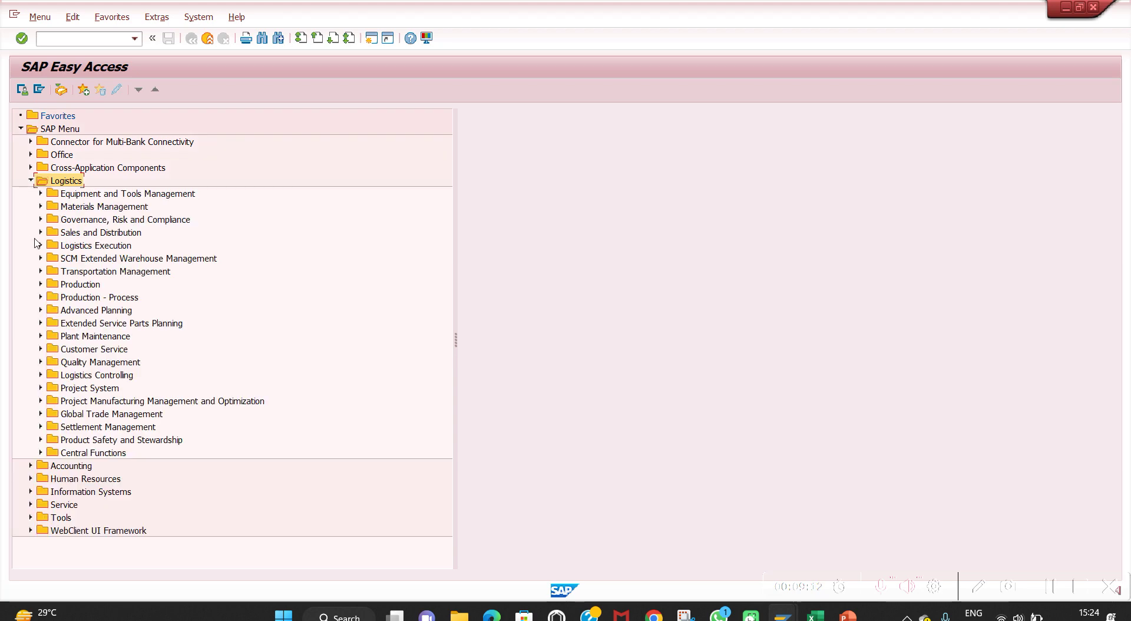
{"action": "left_click", "coordinate": [40, 207]}
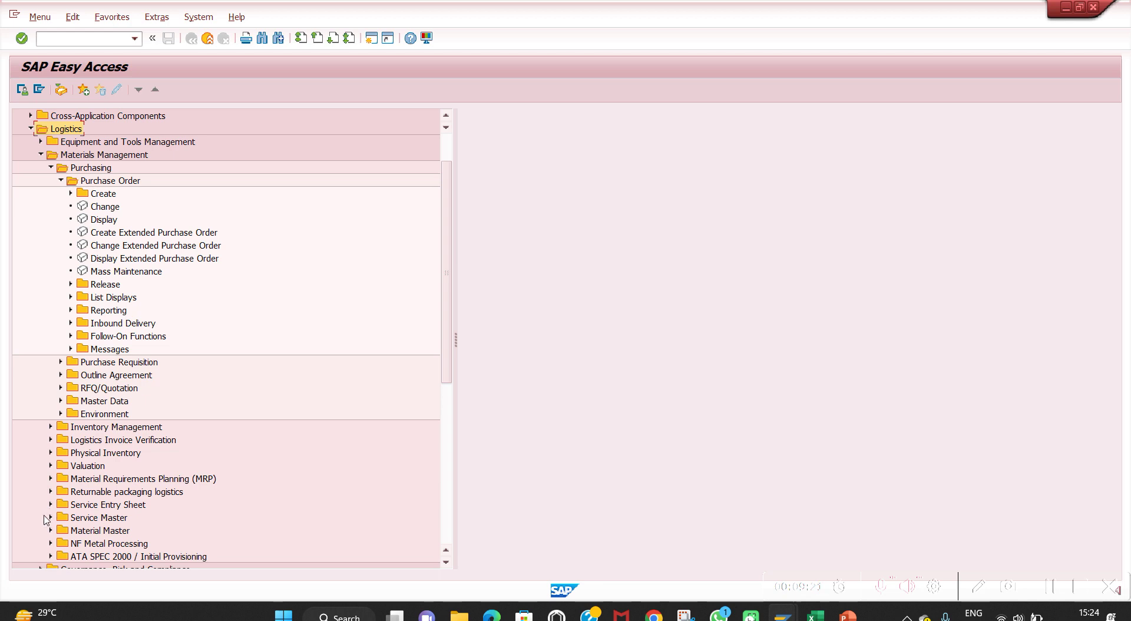
{"action": "left_click", "coordinate": [51, 168]}
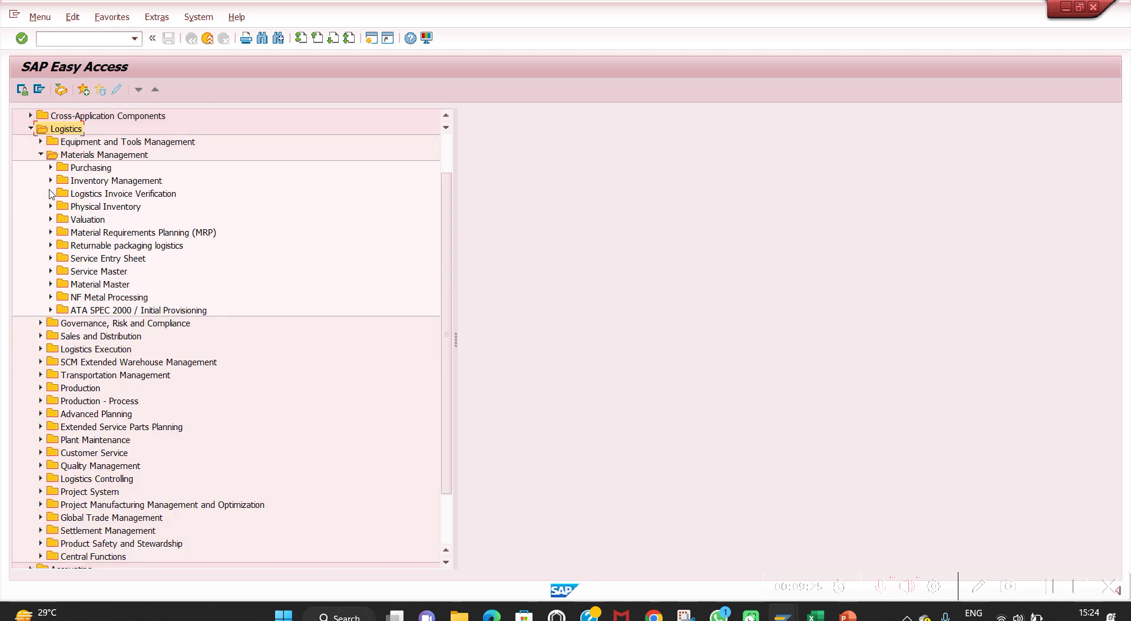
{"action": "left_click", "coordinate": [40, 336]}
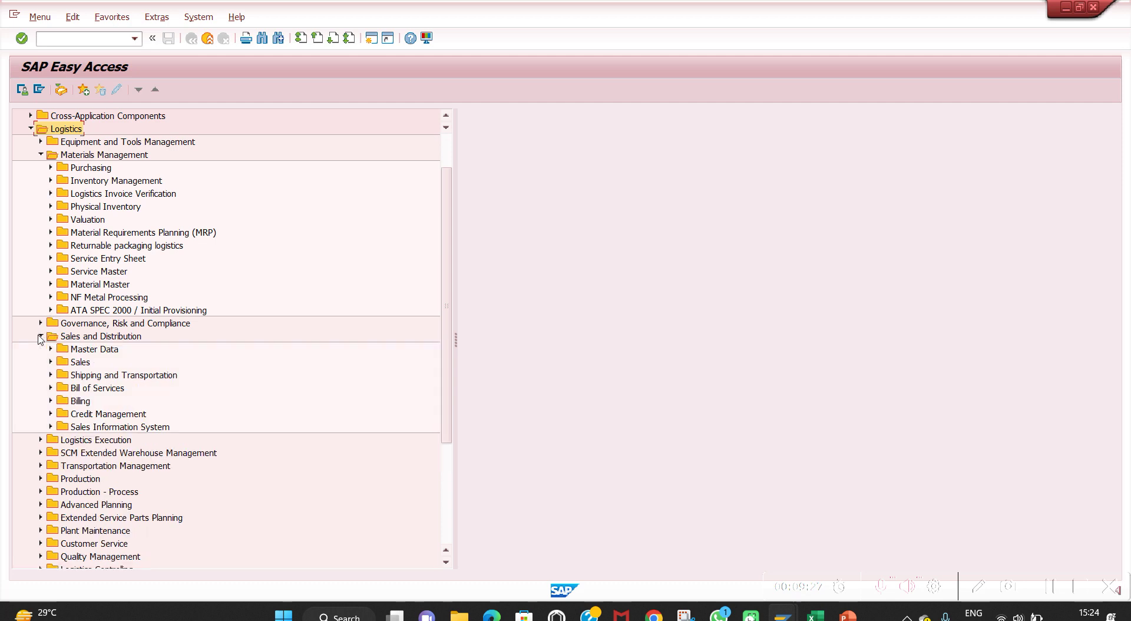
{"action": "left_click", "coordinate": [50, 363]}
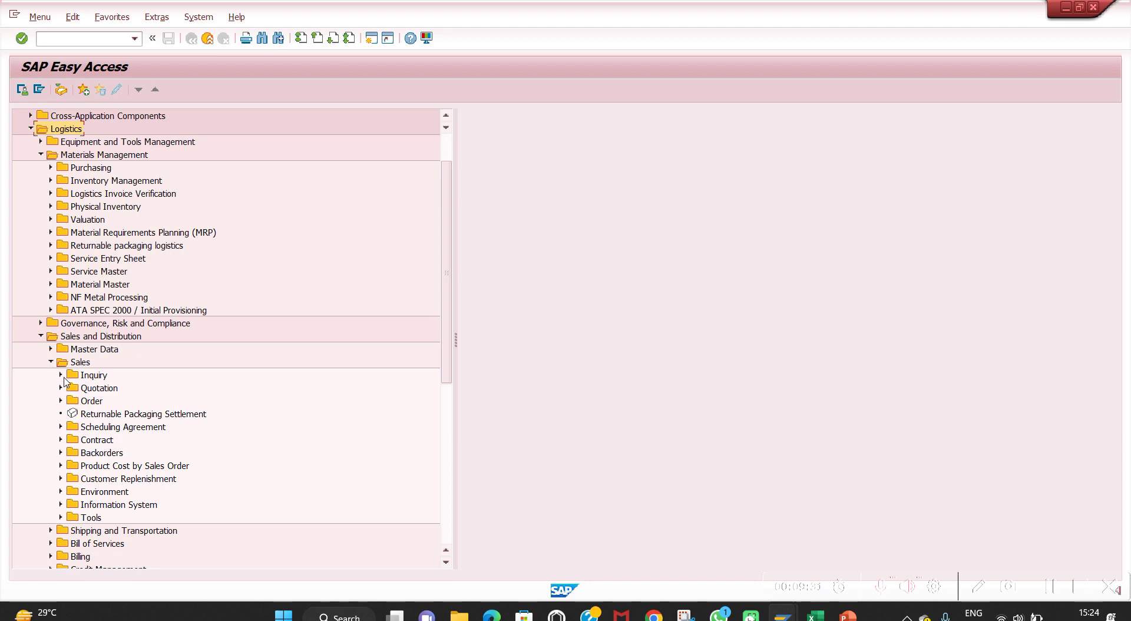
{"action": "left_click", "coordinate": [61, 401]}
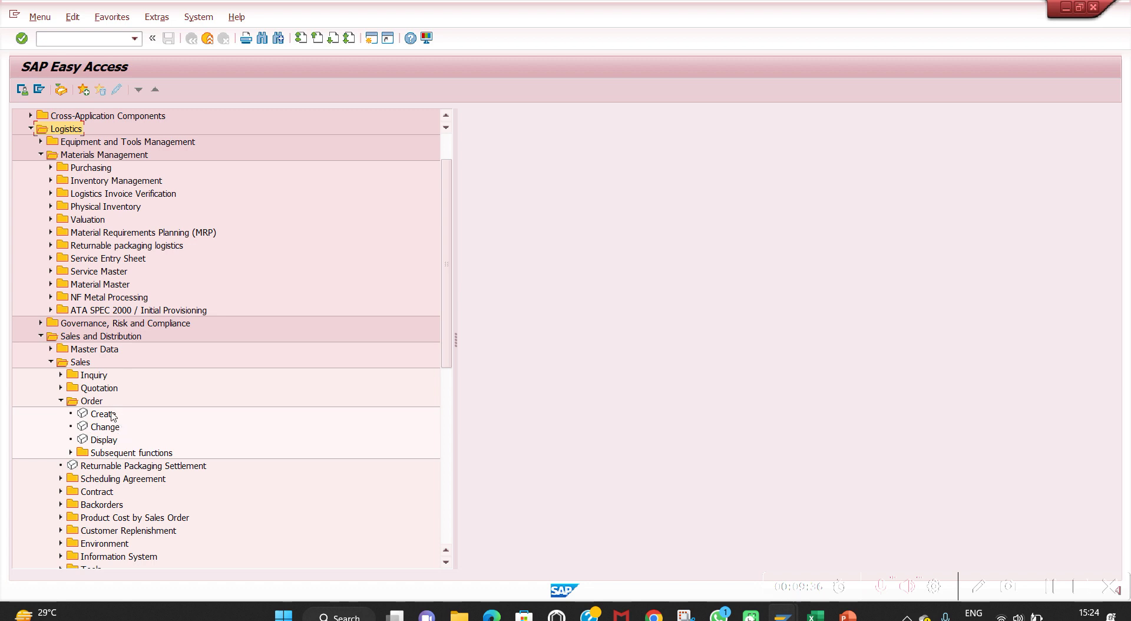
{"action": "left_click", "coordinate": [157, 19]}
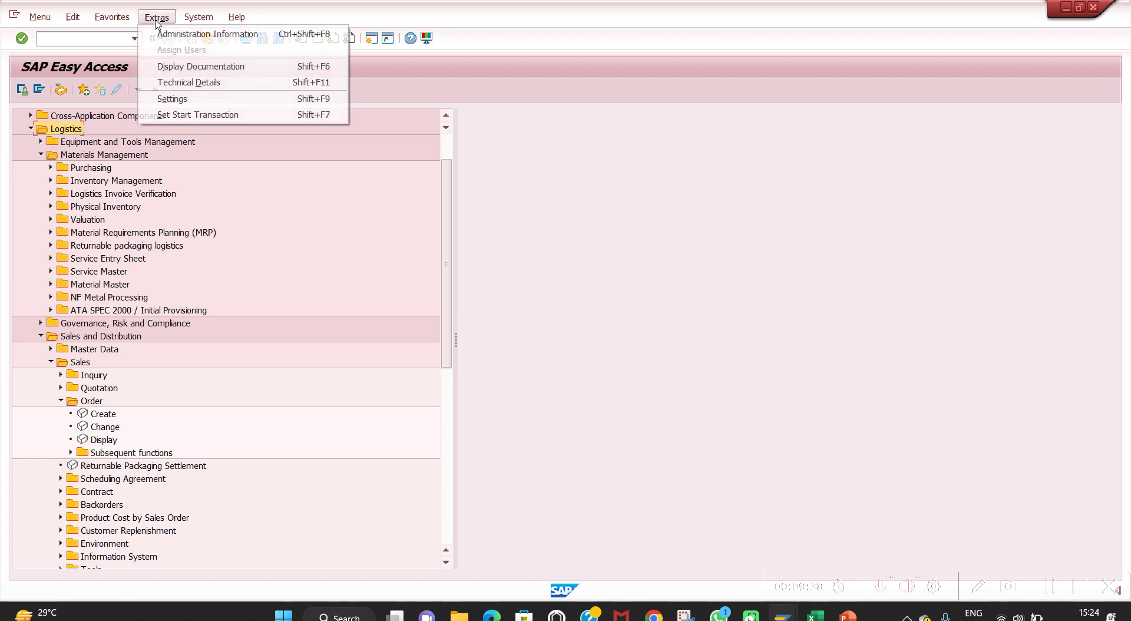
- Enable Display Technical Names in menu settings and expand Materials Management to Purchase Order
{"action": "left_click", "coordinate": [172, 99]}
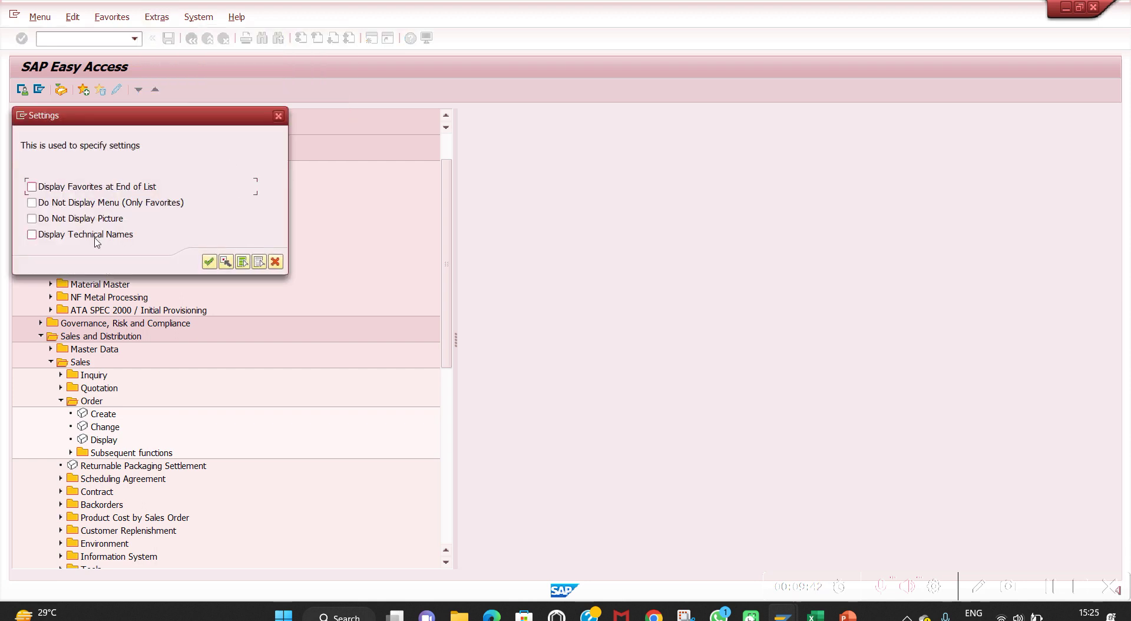
{"action": "left_click", "coordinate": [210, 263]}
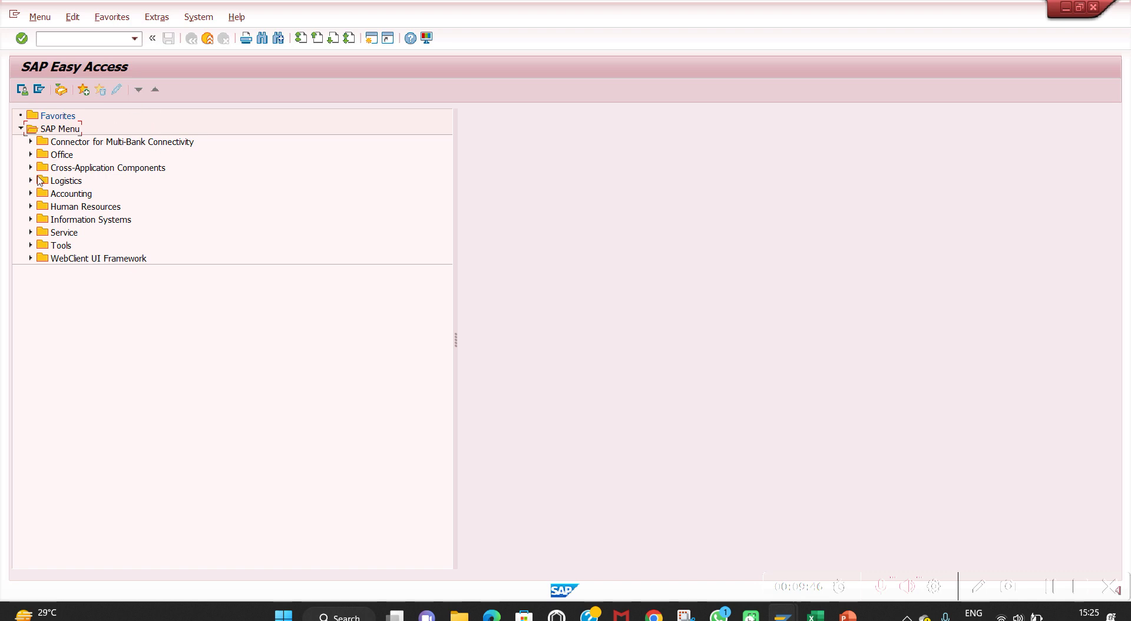
{"action": "left_click", "coordinate": [30, 181]}
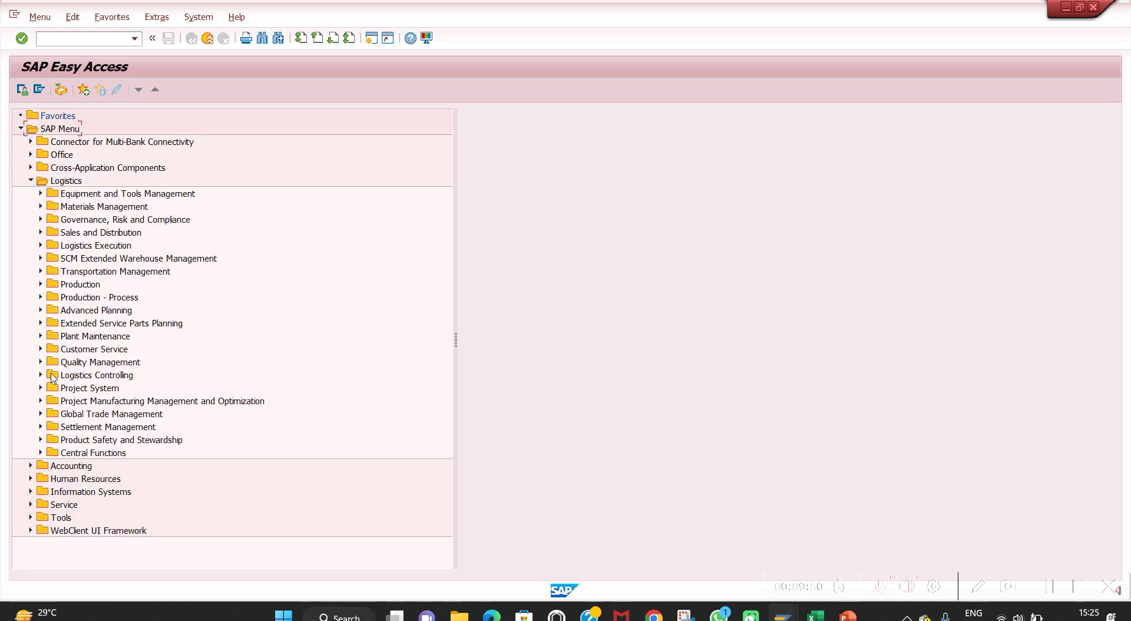
{"action": "left_click", "coordinate": [40, 207]}
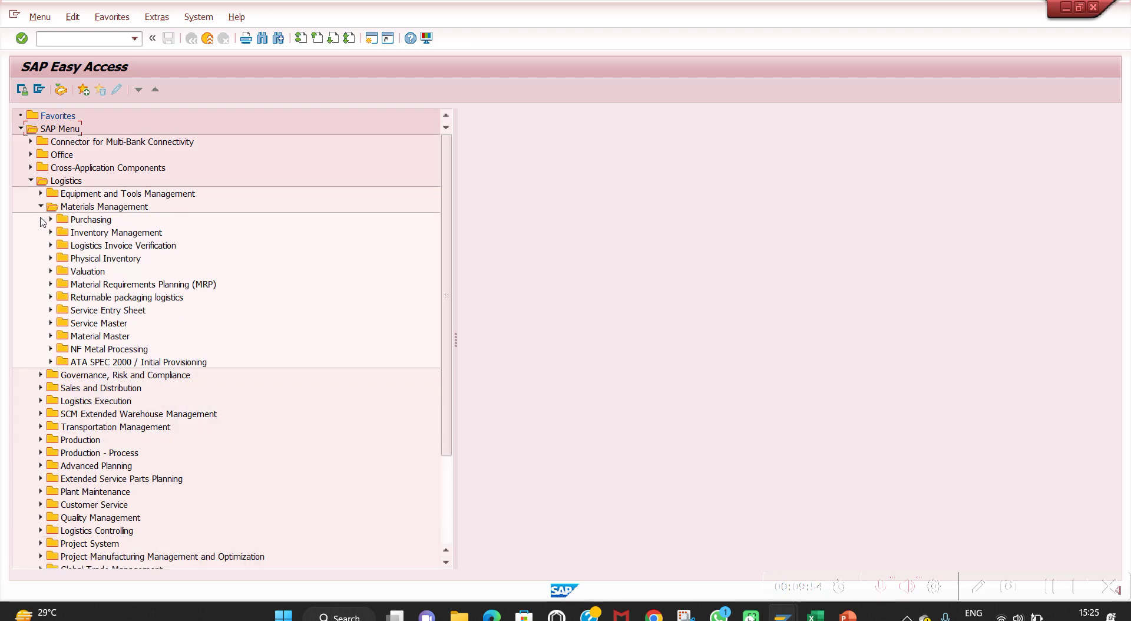
{"action": "left_click", "coordinate": [51, 220]}
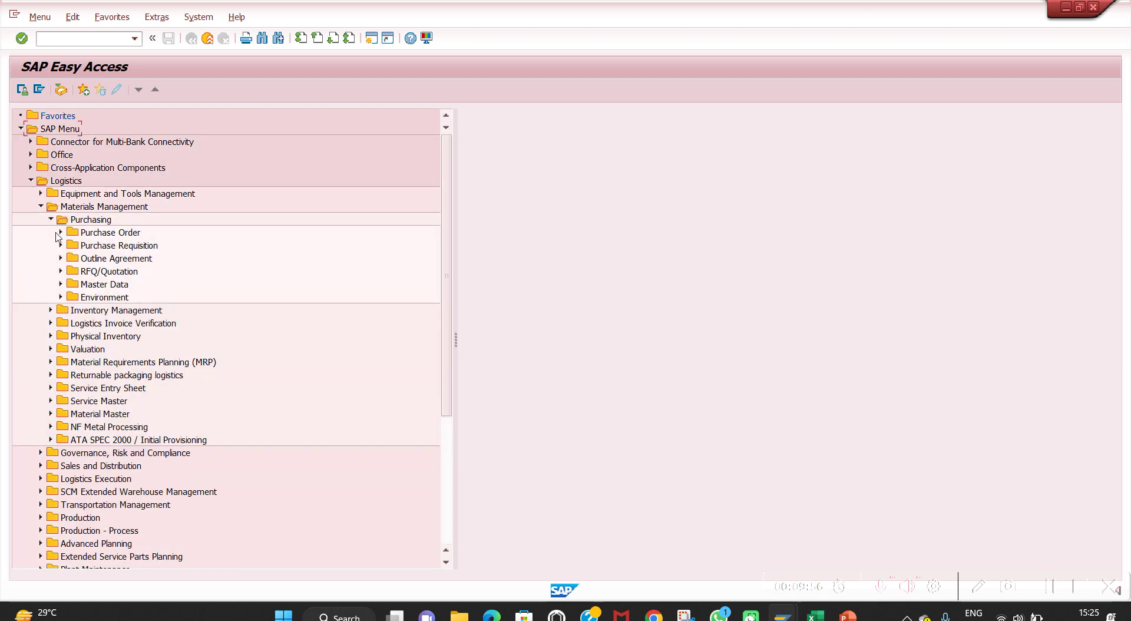
{"action": "left_click", "coordinate": [61, 233]}
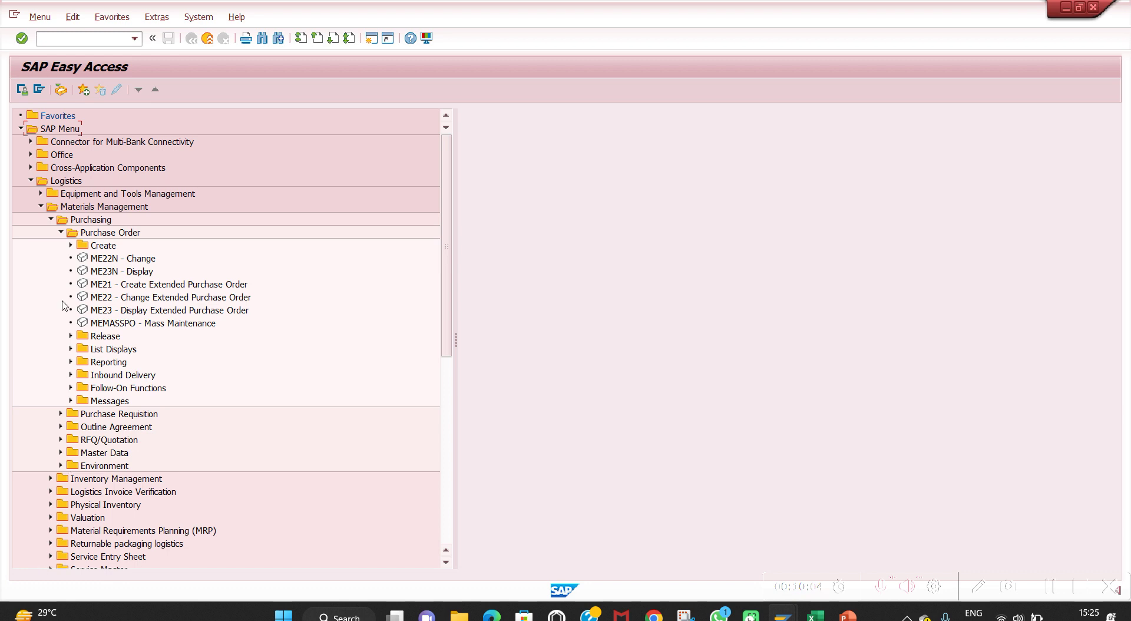
- Open Sales and Distribution > Sales > Order to reveal VA01, VA02 and VA03, then go to Excel
{"action": "left_click", "coordinate": [41, 207]}
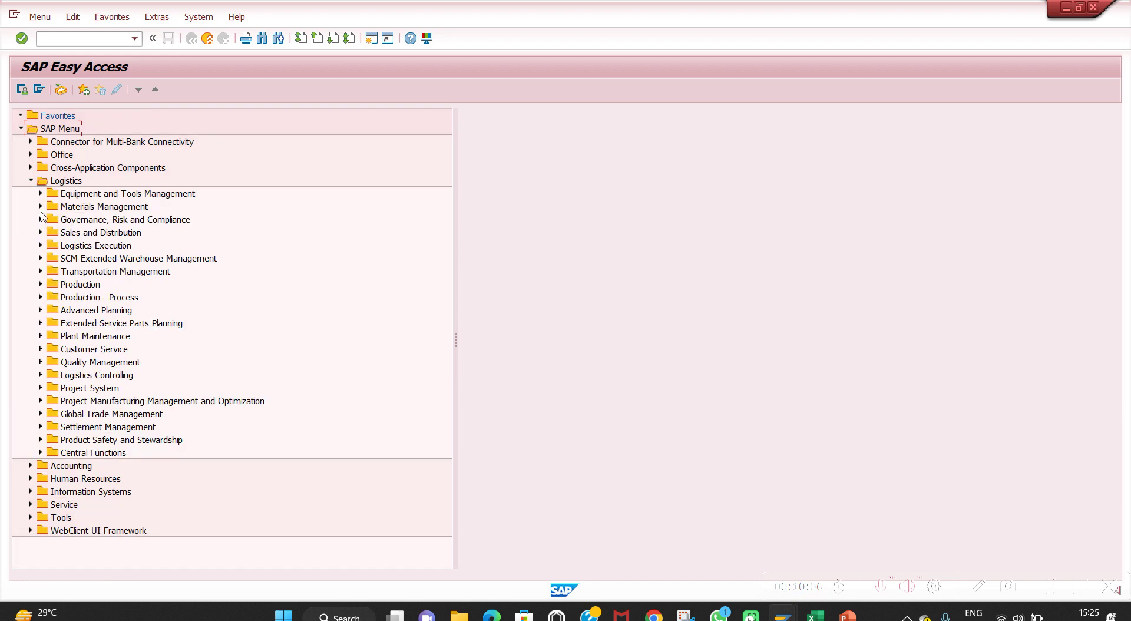
{"action": "left_click", "coordinate": [41, 233]}
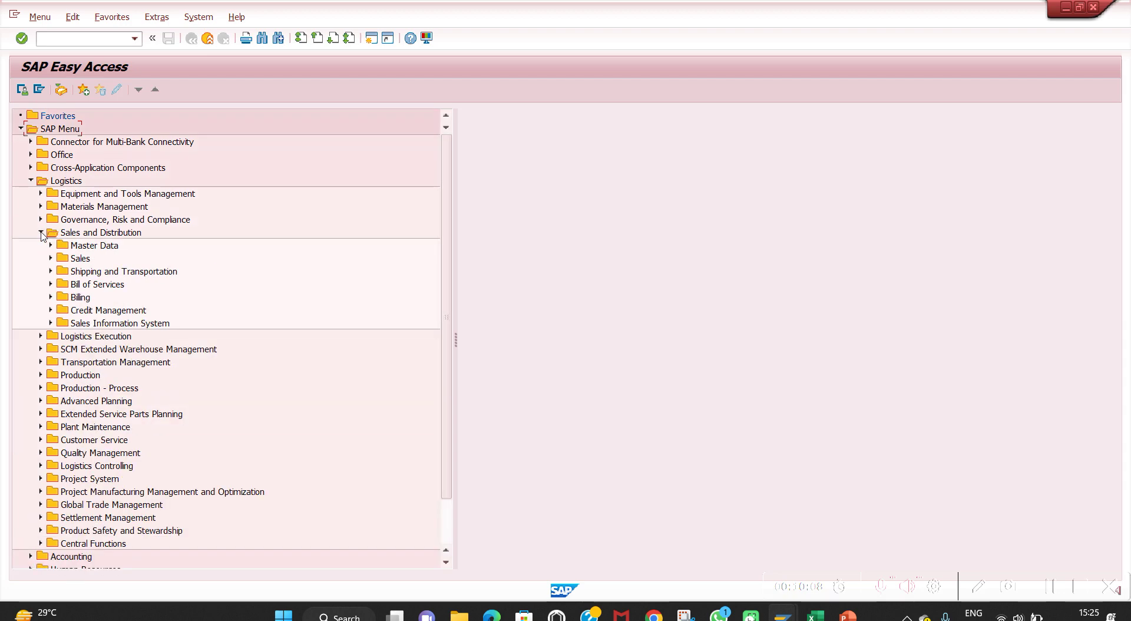
{"action": "left_click", "coordinate": [51, 258]}
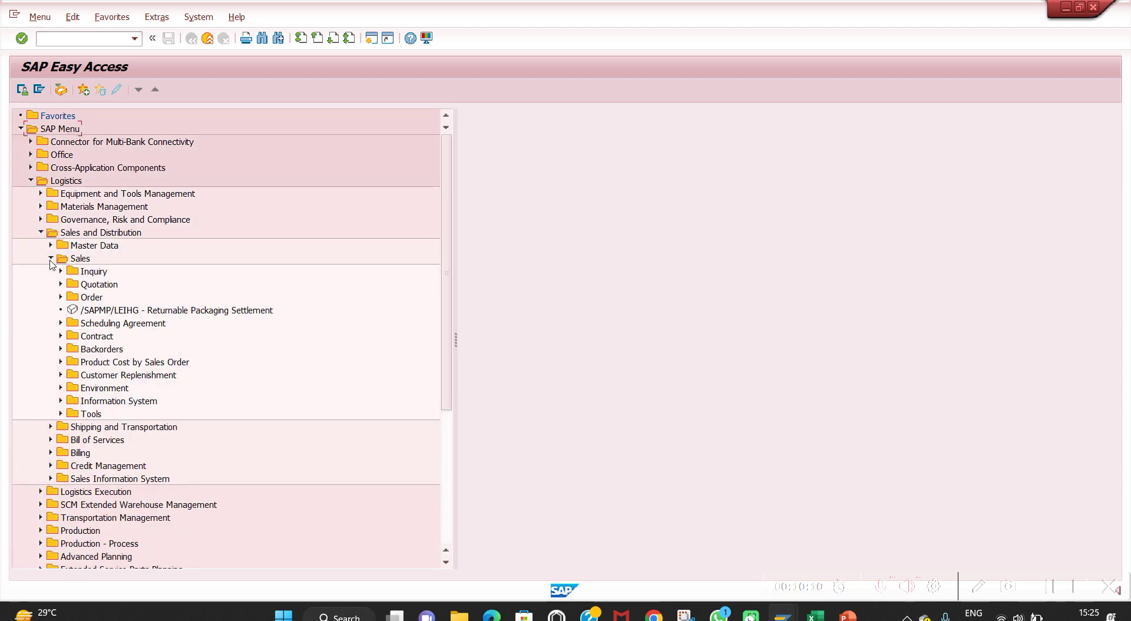
{"action": "left_click", "coordinate": [61, 297]}
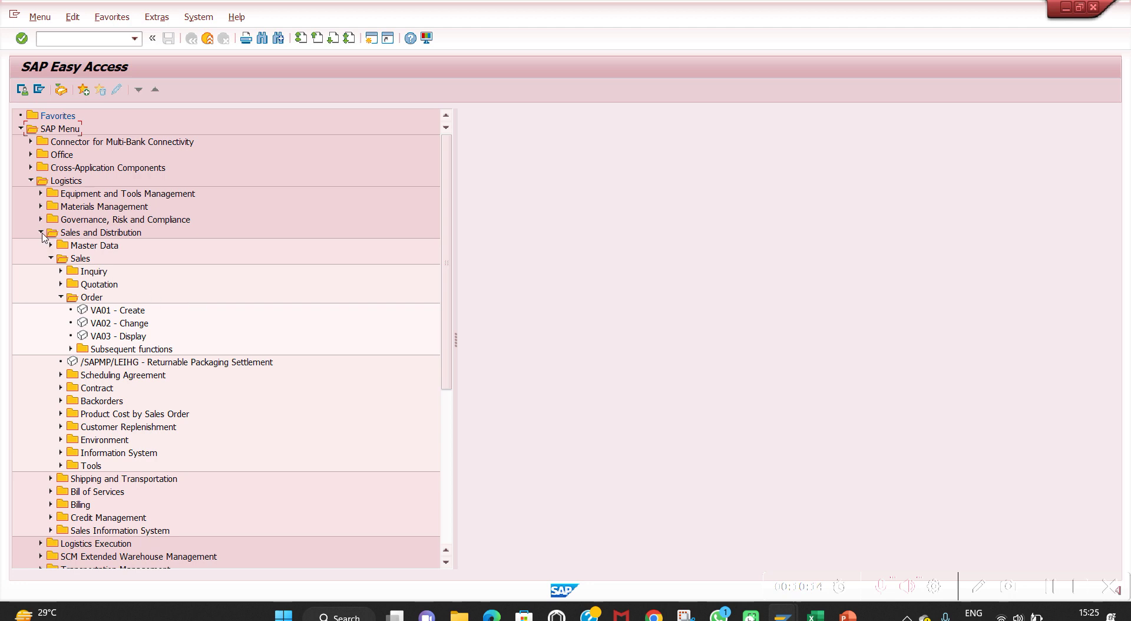
{"action": "left_click", "coordinate": [815, 617]}
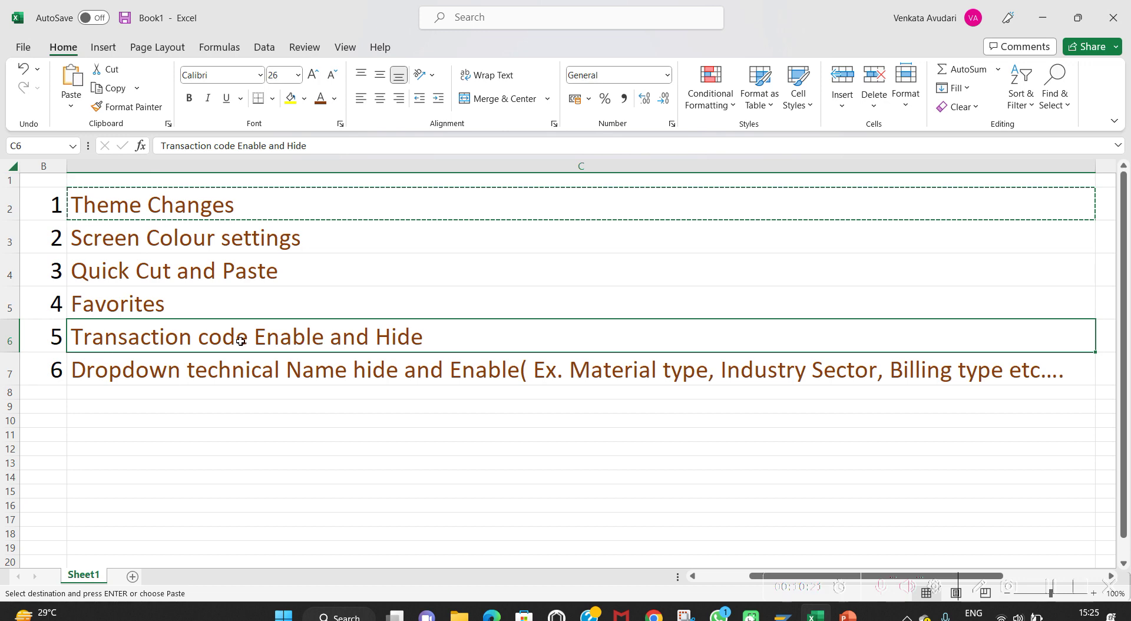
- Verify Display Technical Names is still ticked, collapse Logistics, and return to Excel
{"action": "key", "text": "alt+Tab"}
{"action": "left_click", "coordinate": [166, 20]}
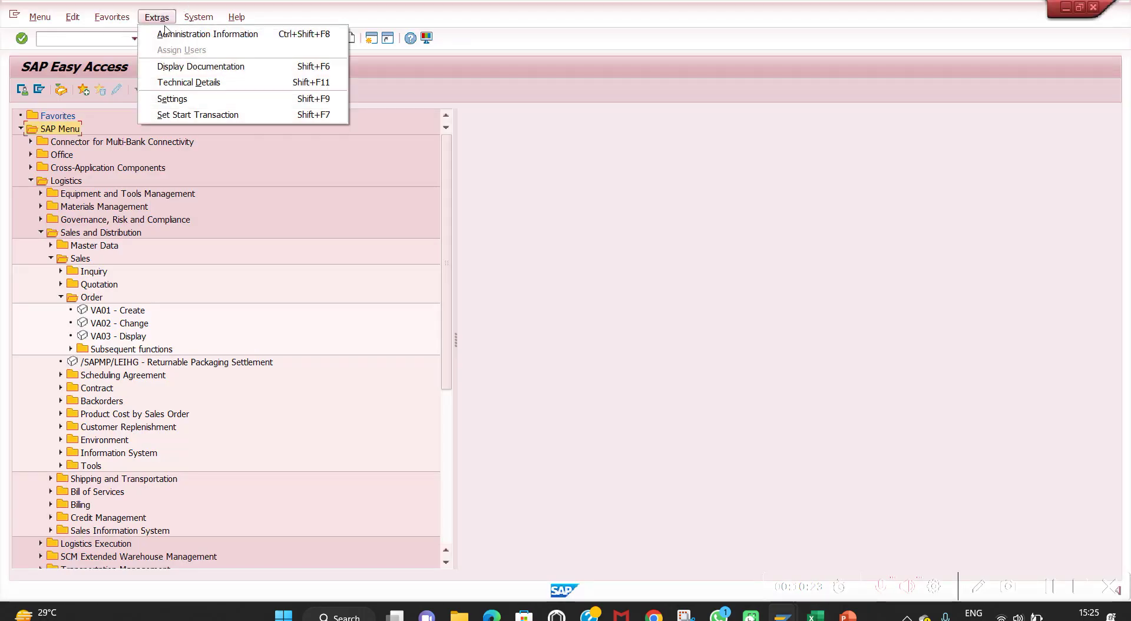
{"action": "left_click", "coordinate": [171, 99]}
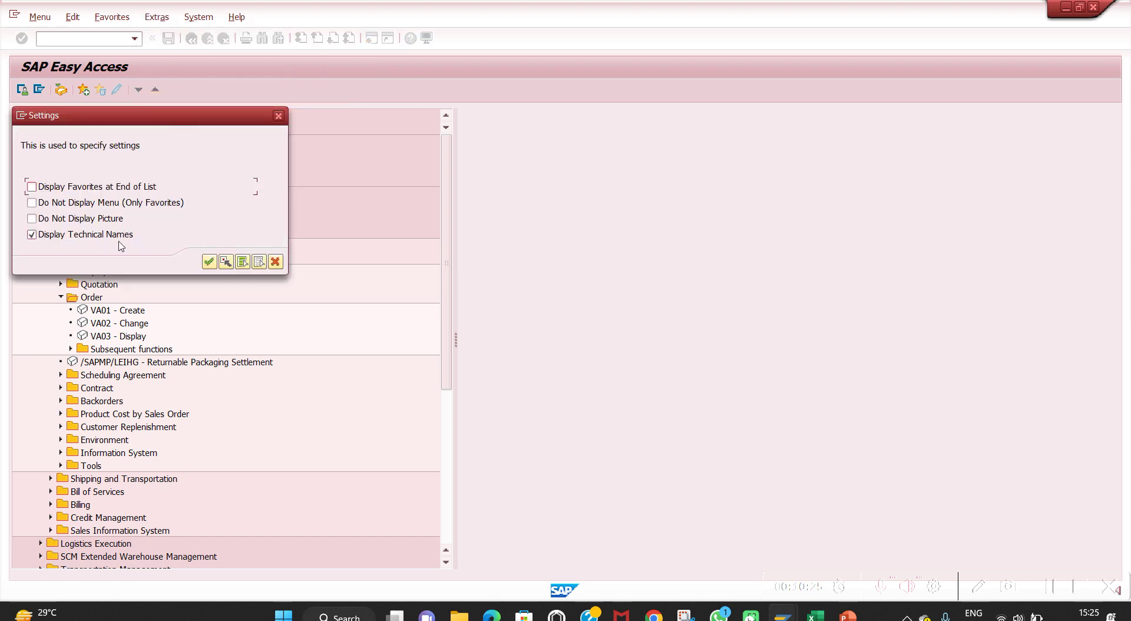
{"action": "left_click", "coordinate": [278, 115]}
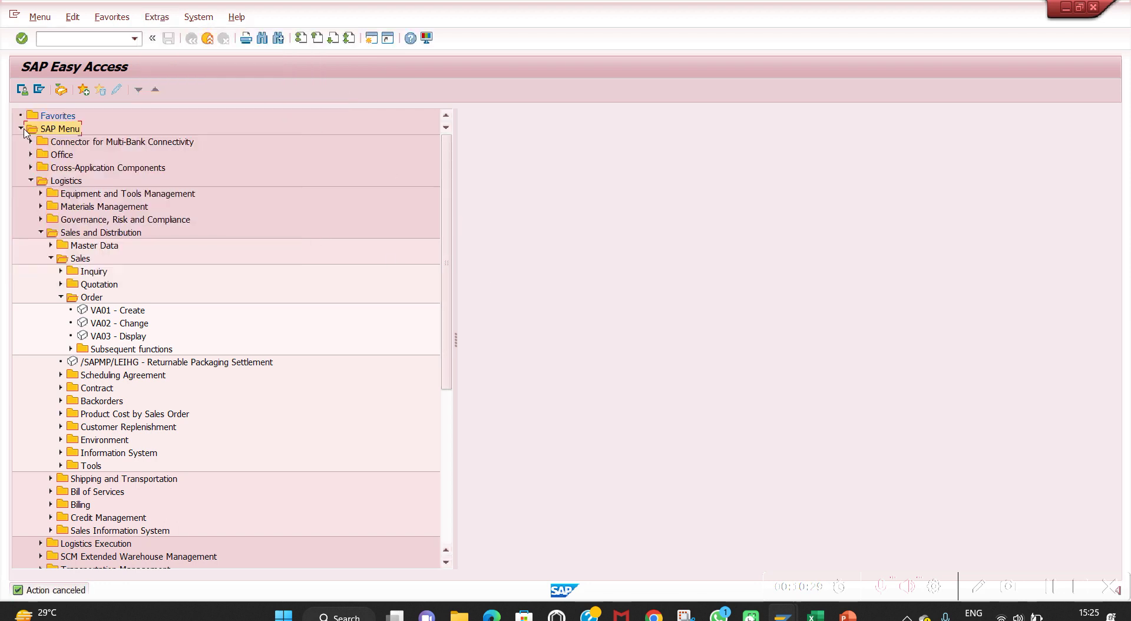
{"action": "left_click", "coordinate": [30, 181]}
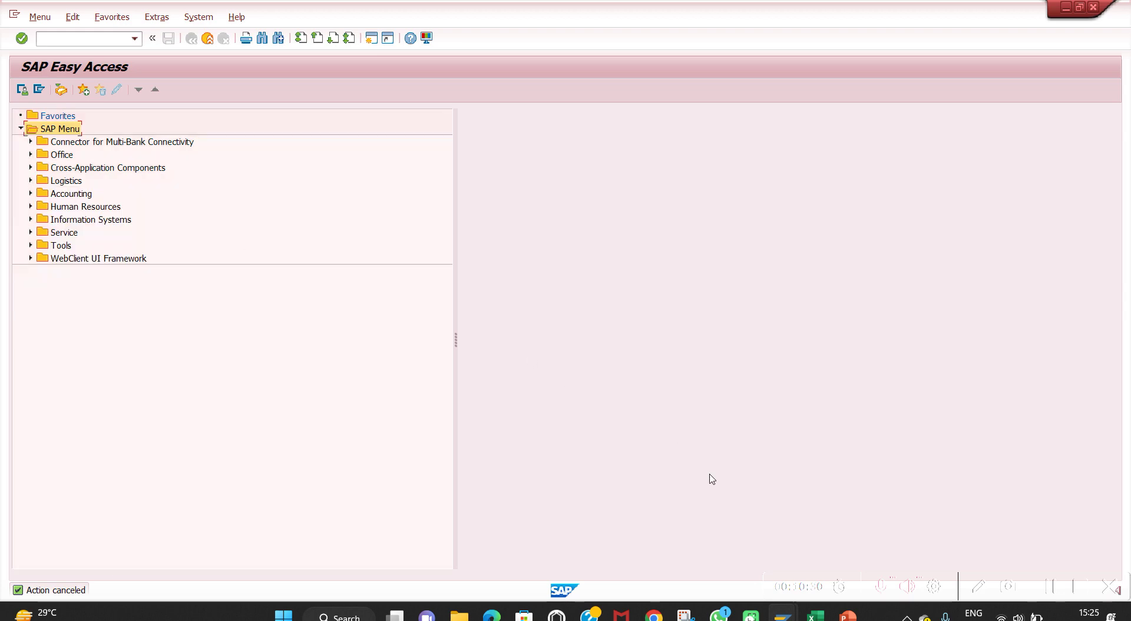
{"action": "left_click", "coordinate": [815, 615]}
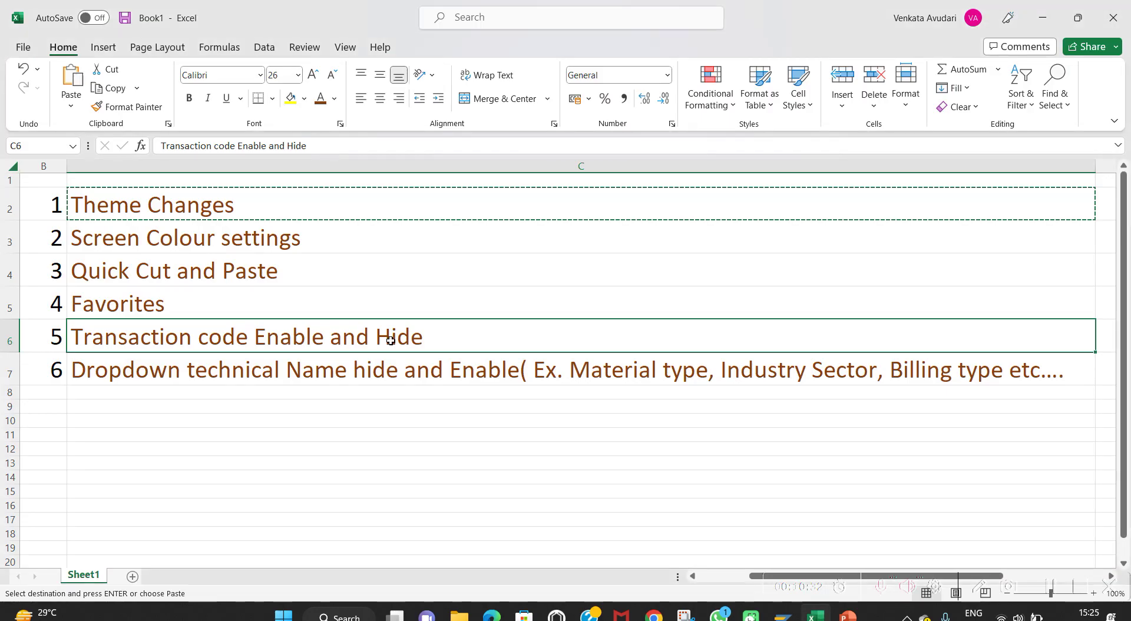
- Select the Favorites topic in Excel cell C5, then return to SAP Easy Access
{"action": "left_click", "coordinate": [287, 306]}
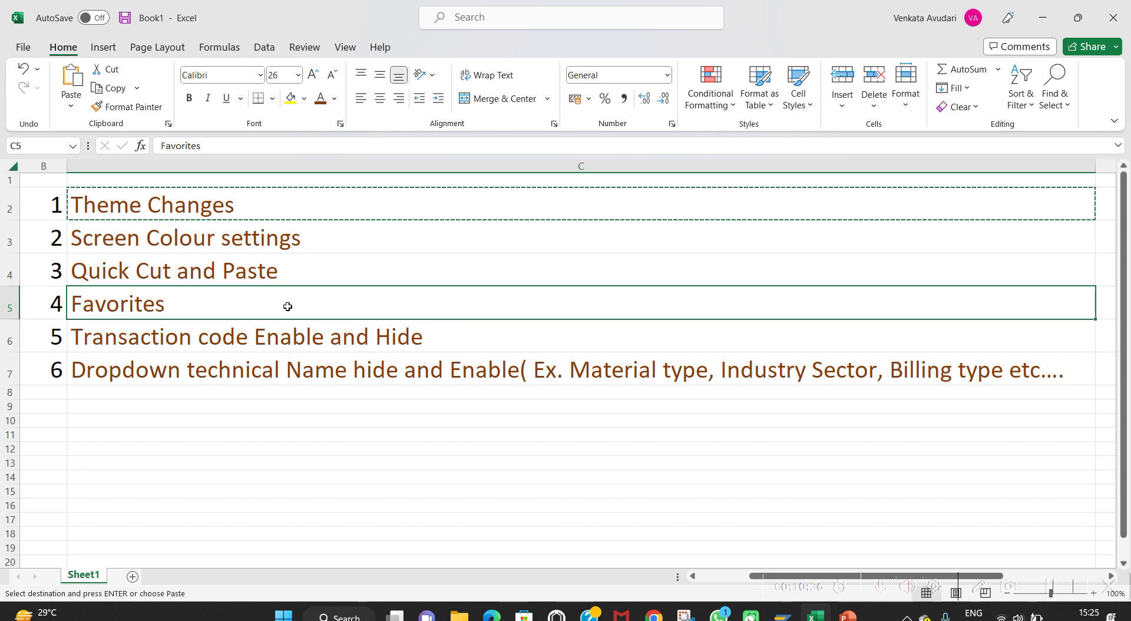
{"action": "key", "text": "alt+Tab"}
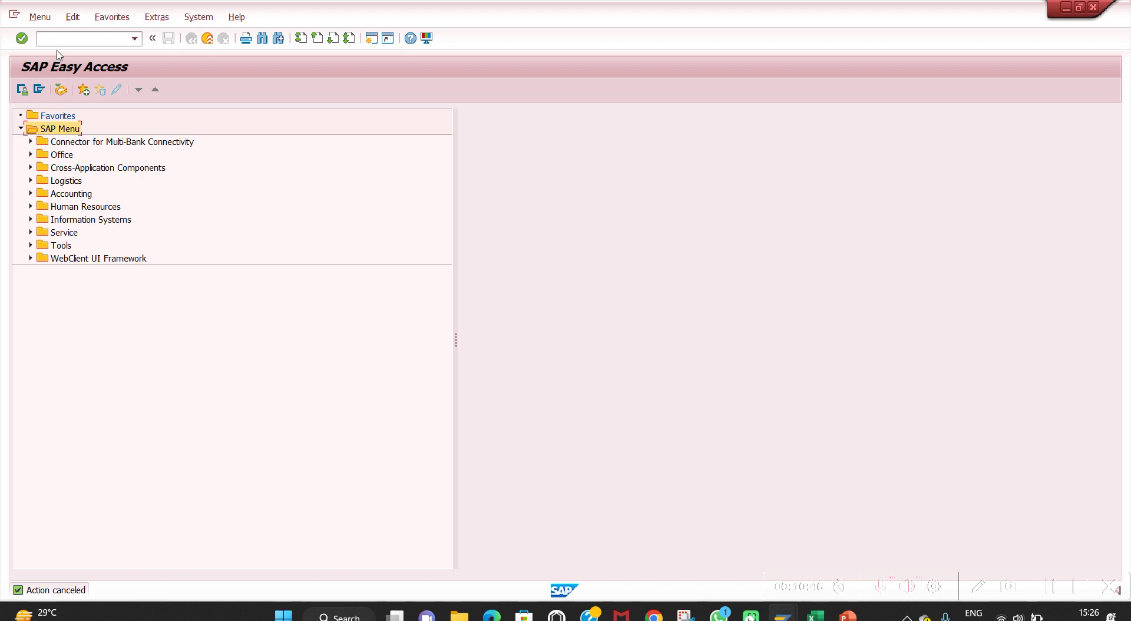
- Expand Logistics to the sales Order entries and select VA01 Create
{"action": "left_click", "coordinate": [39, 37]}
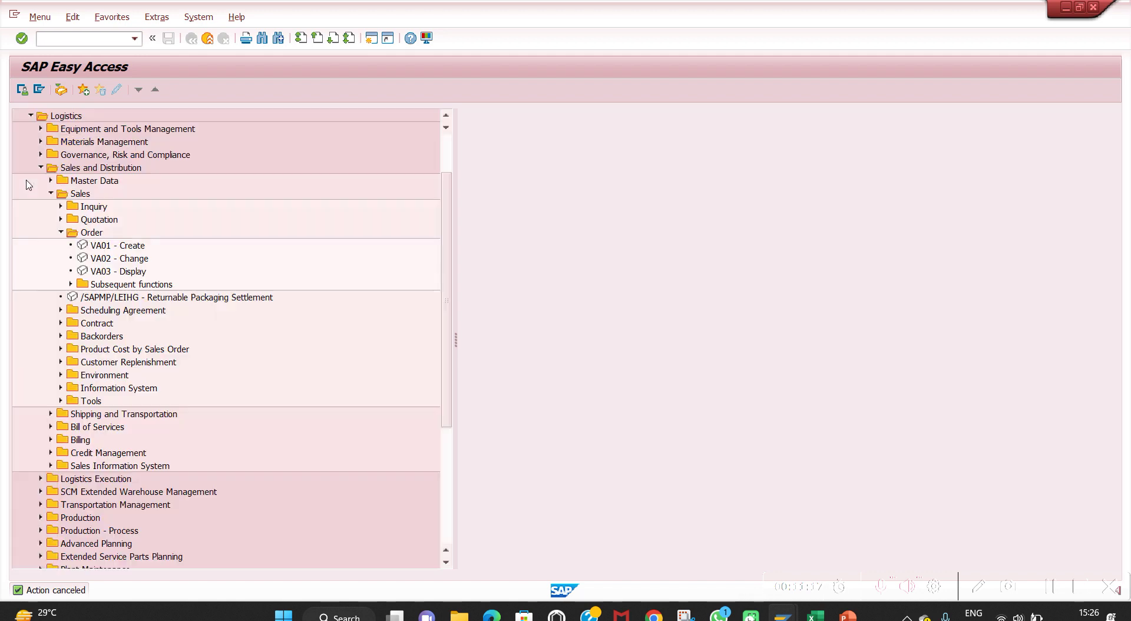
{"action": "left_click", "coordinate": [29, 180]}
{"action": "left_click", "coordinate": [109, 246]}
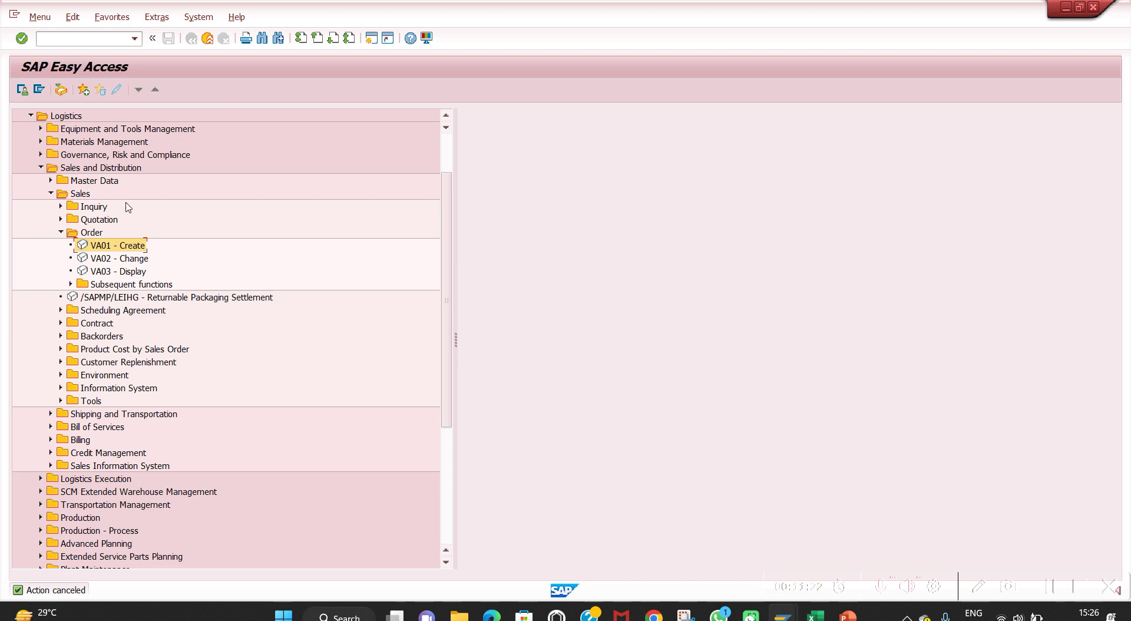
- Add VA01 Create and VA02 Change to Favorites, then collapse Logistics
{"action": "left_click", "coordinate": [83, 92]}
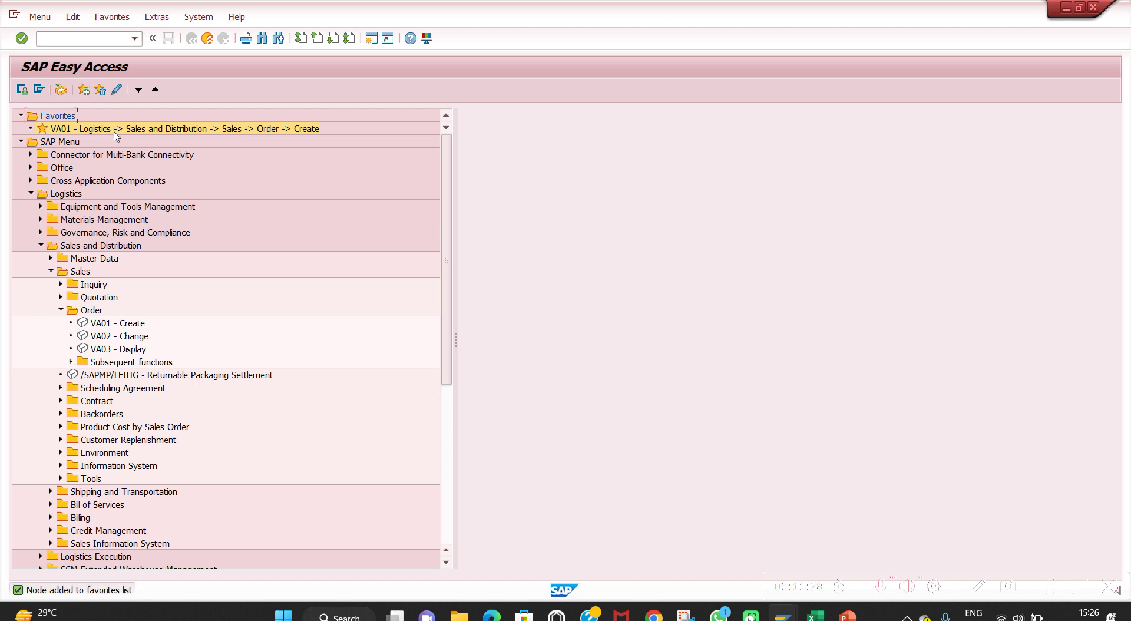
{"action": "left_click", "coordinate": [104, 339]}
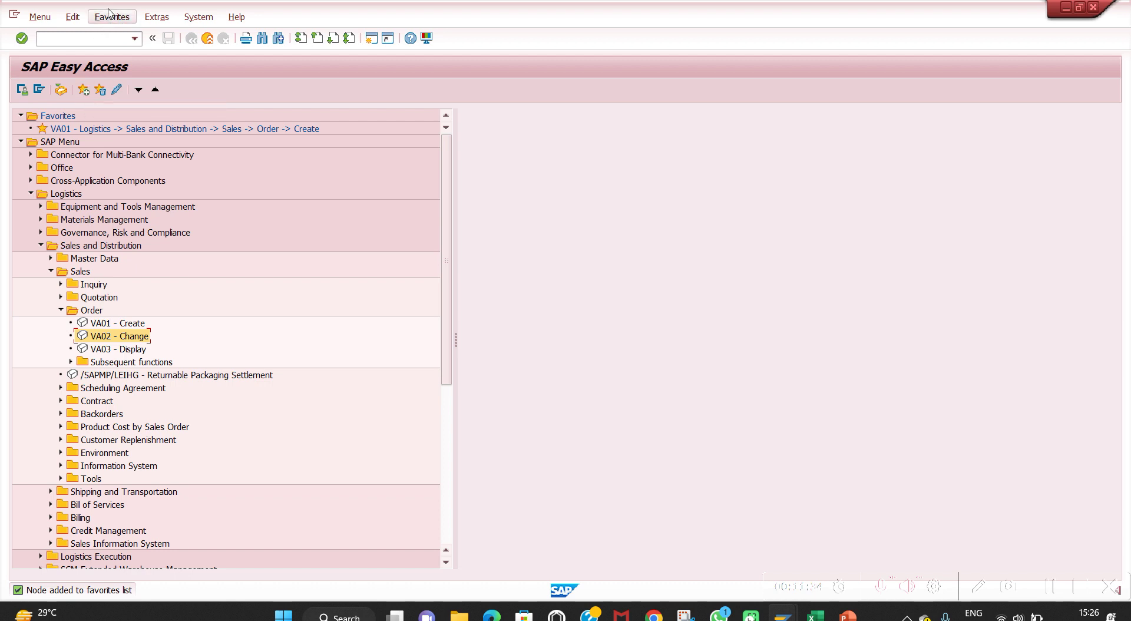
{"action": "left_click", "coordinate": [110, 18]}
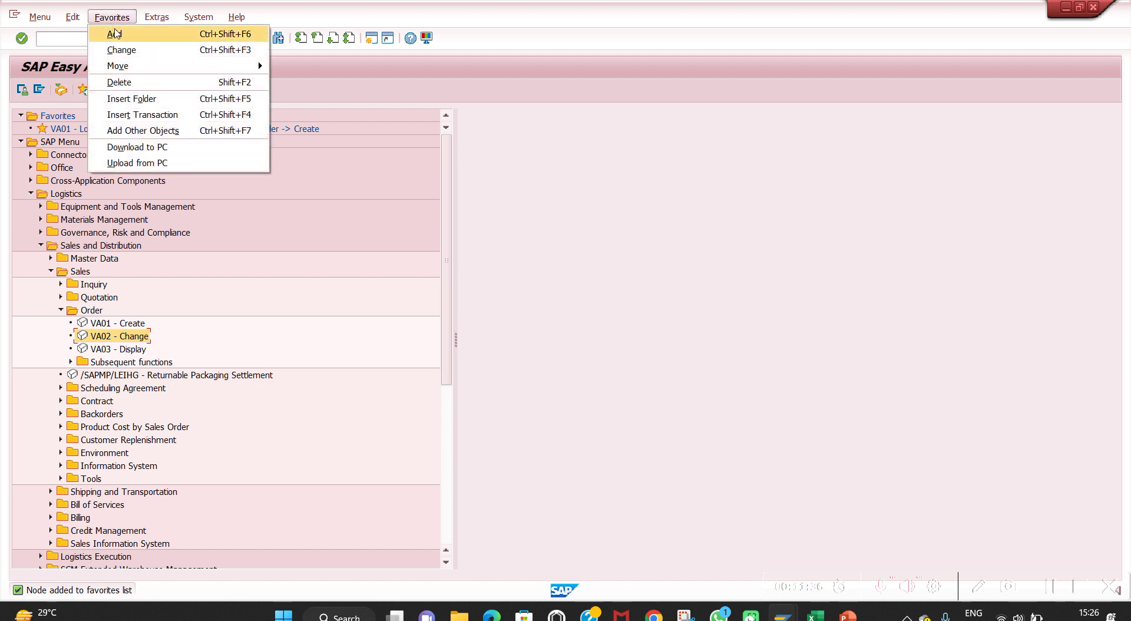
{"action": "left_click", "coordinate": [117, 36]}
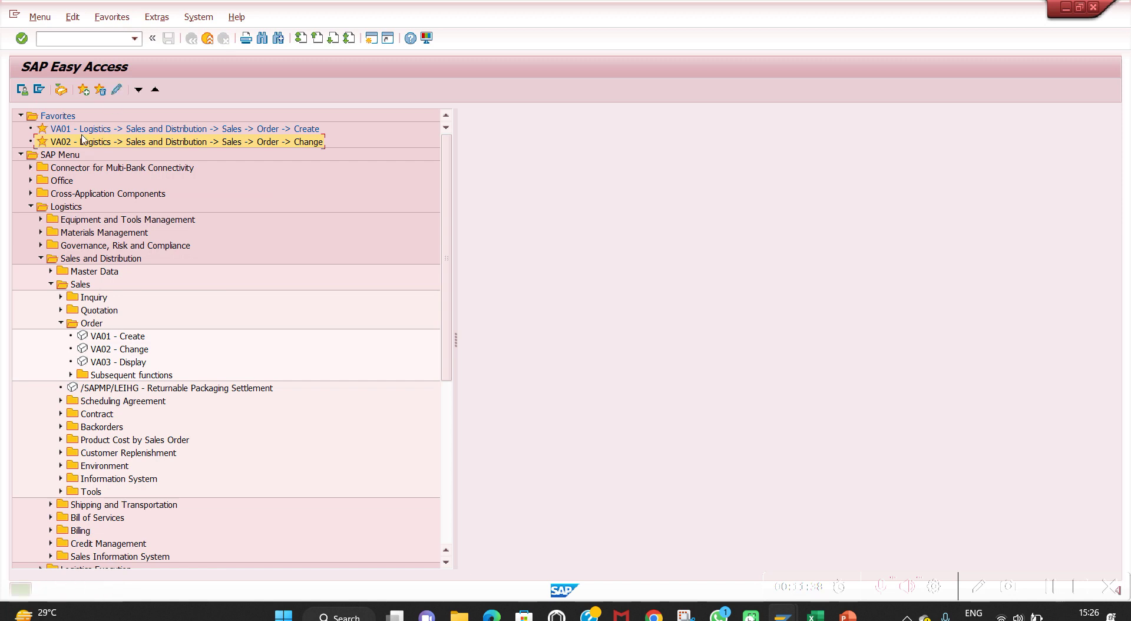
{"action": "left_click", "coordinate": [31, 206]}
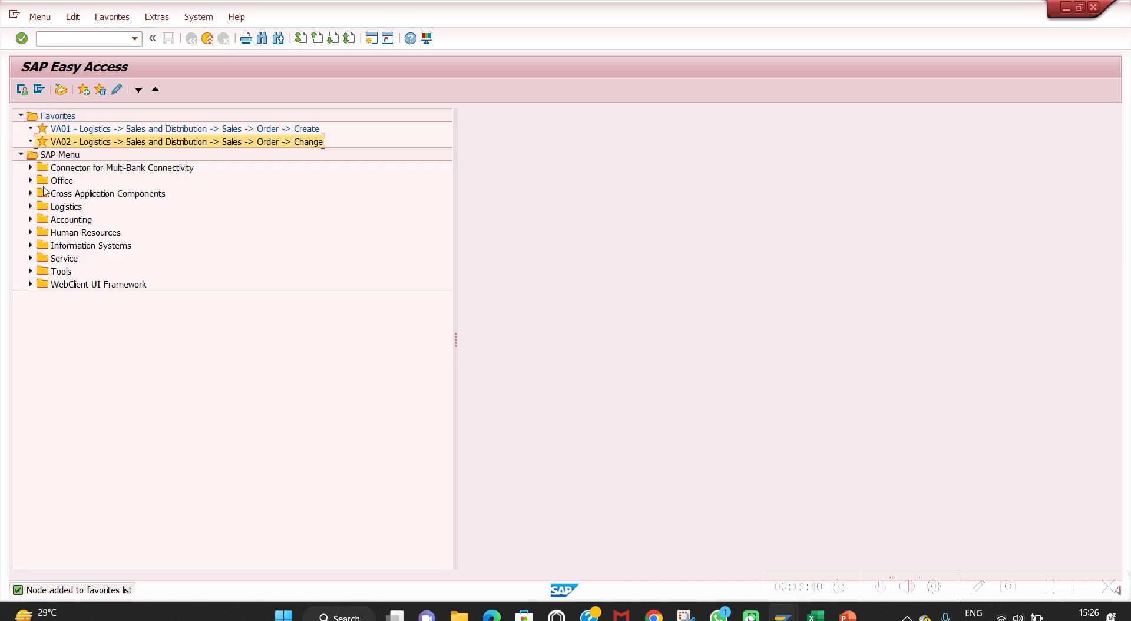
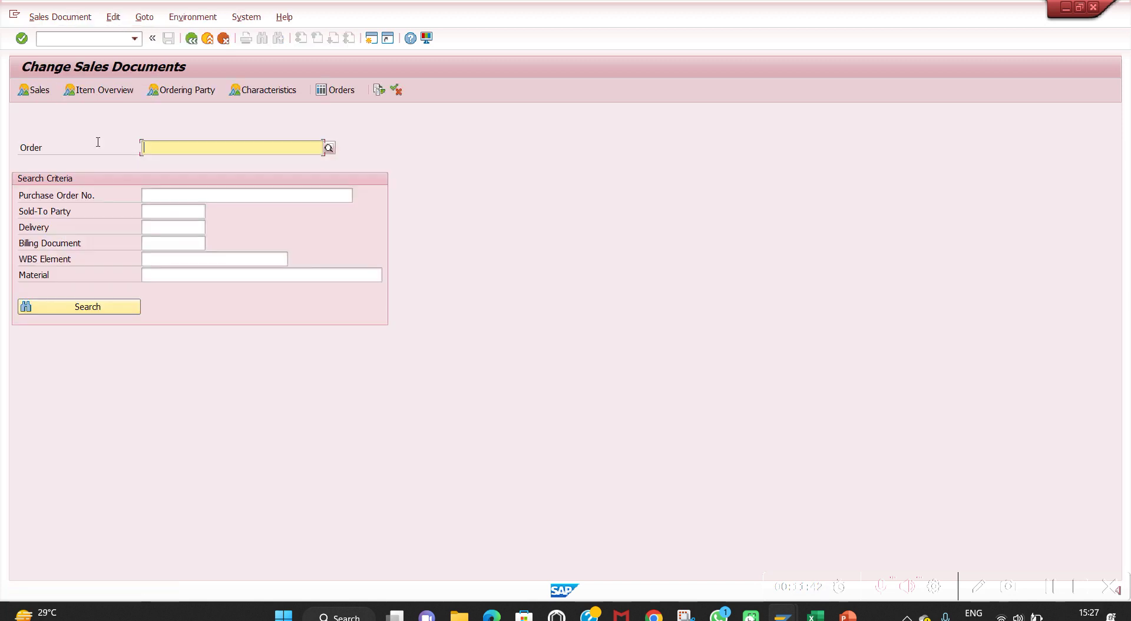
- Return to the SAP Easy Access menu
{"action": "left_click", "coordinate": [192, 40]}
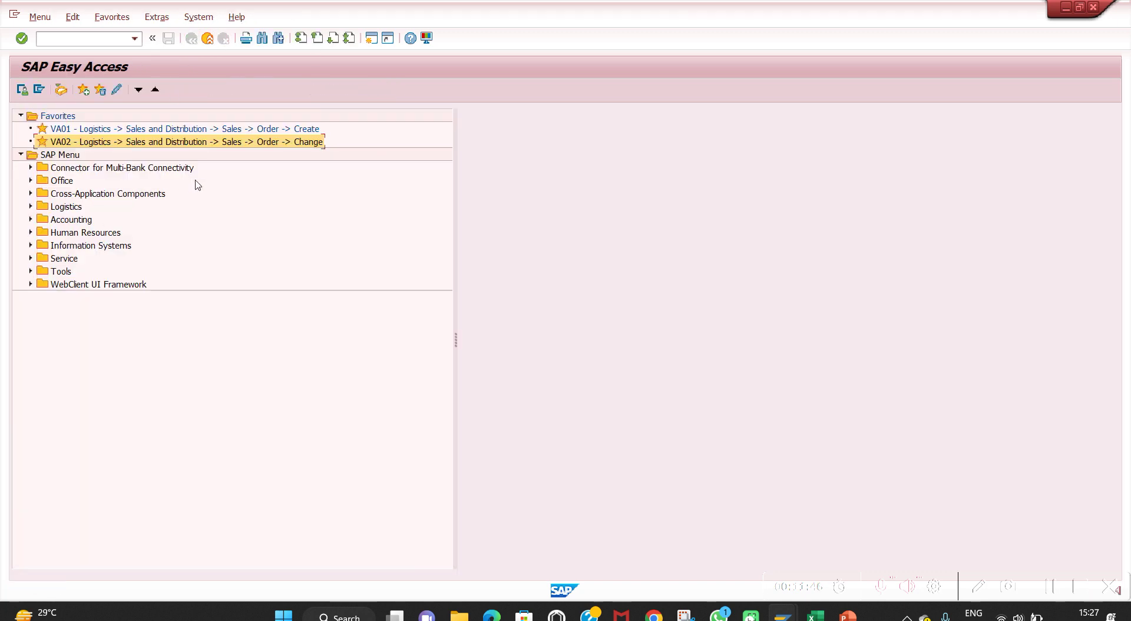
{"action": "left_click", "coordinate": [113, 21]}
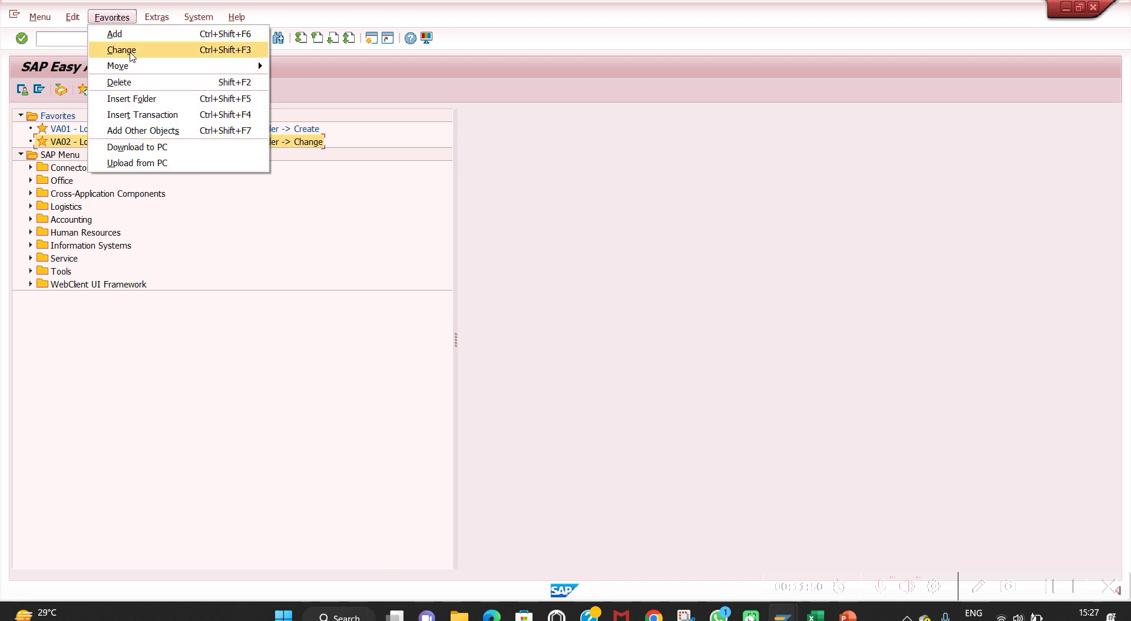
{"action": "left_click", "coordinate": [228, 297]}
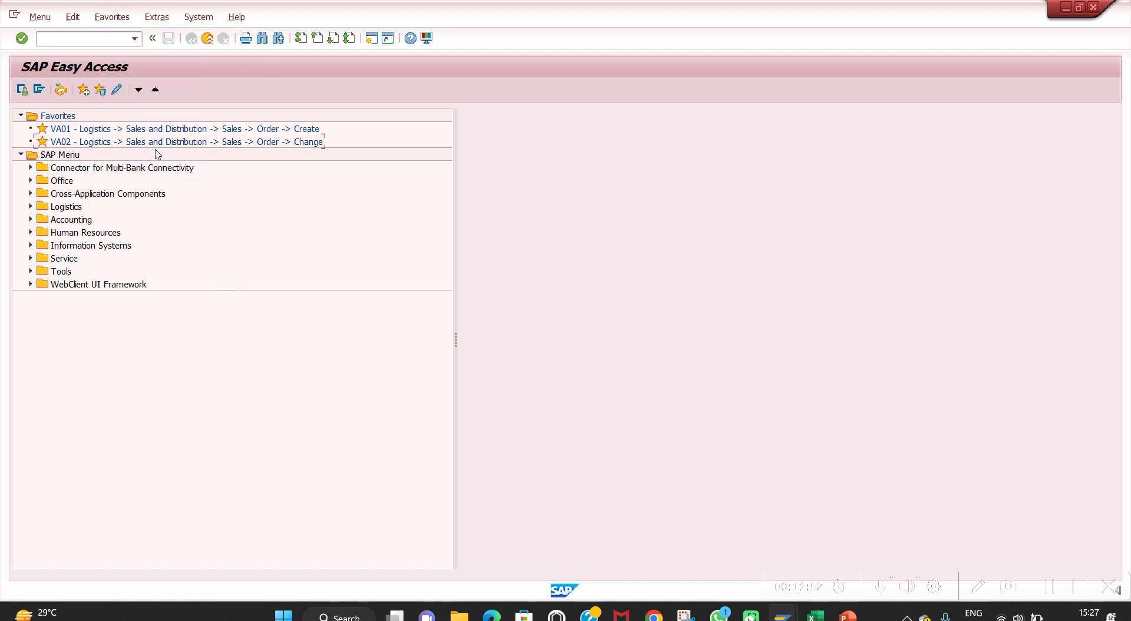
- Rename the VA01 favorite to 'Create Sales Order'
{"action": "left_click", "coordinate": [144, 130]}
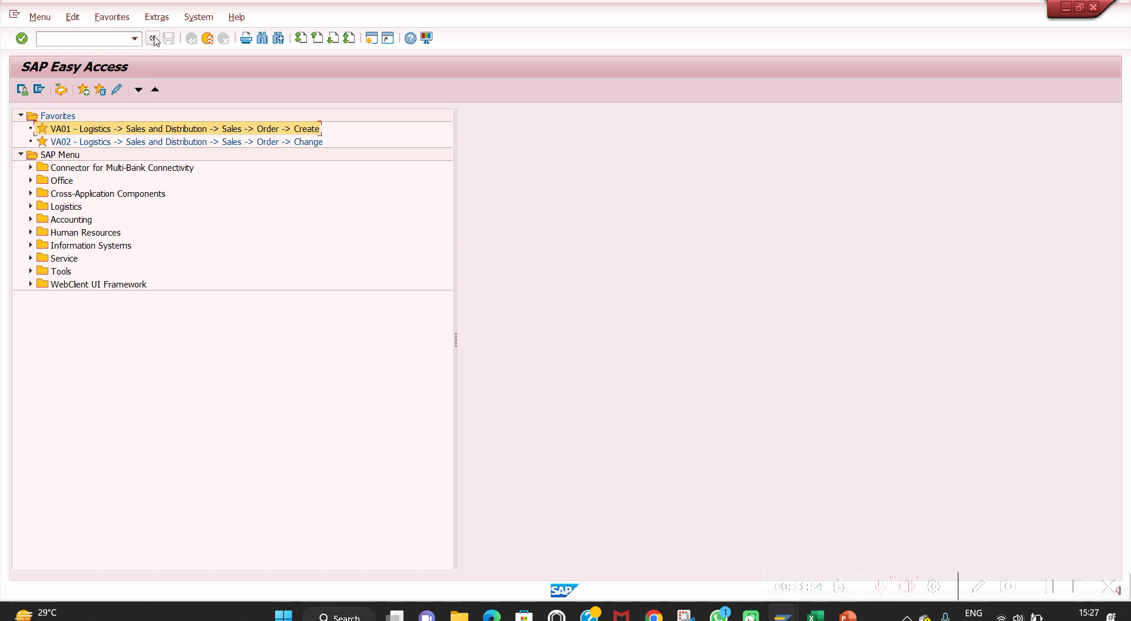
{"action": "left_click", "coordinate": [114, 21]}
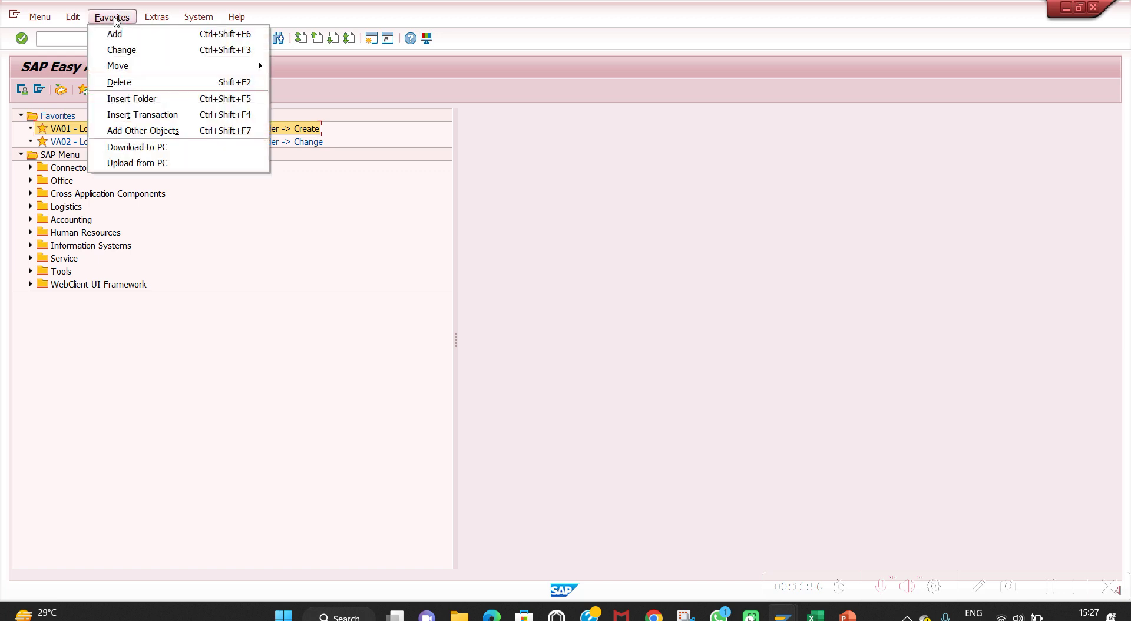
{"action": "left_click", "coordinate": [126, 54]}
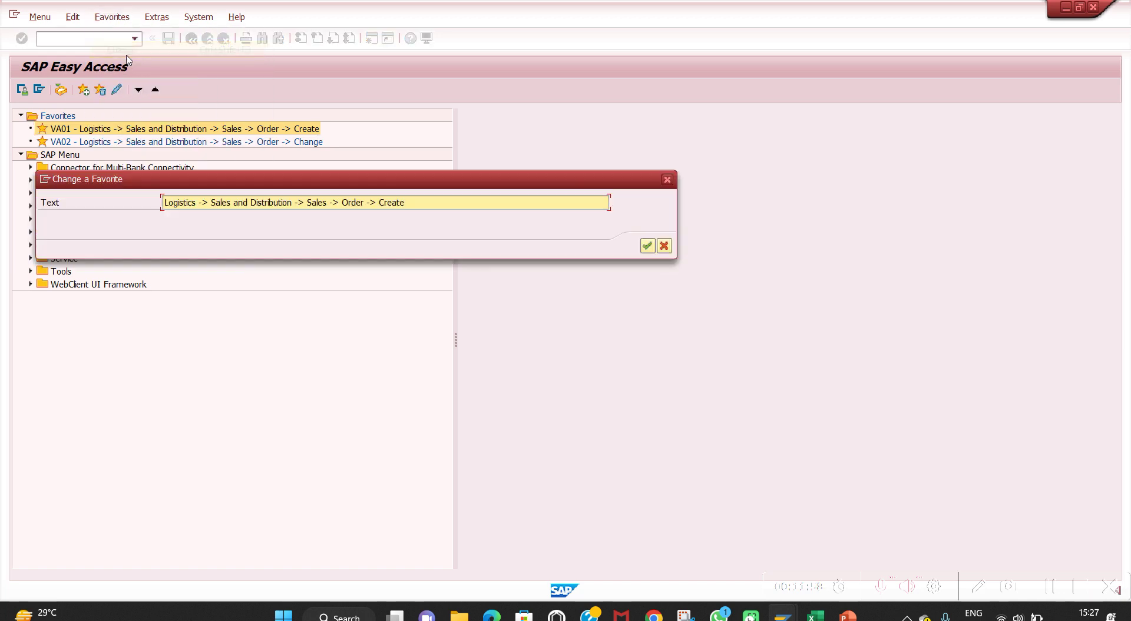
{"action": "left_click", "coordinate": [442, 205]}
{"action": "key", "text": "BackSpace"}
{"action": "key", "text": "BackSpace"}
{"action": "key", "text": "BackSpace"}
{"action": "key", "text": "BackSpace"}
{"action": "key", "text": "BackSpace"}
{"action": "key", "text": "BackSpace"}
{"action": "key", "text": "BackSpace"}
{"action": "key", "text": "BackSpace"}
{"action": "key", "text": "BackSpace"}
{"action": "key", "text": "BackSpace"}
{"action": "key", "text": "BackSpace"}
{"action": "key", "text": "BackSpace"}
{"action": "key", "text": "BackSpace"}
{"action": "key", "text": "BackSpace"}
{"action": "key", "text": "BackSpace"}
{"action": "key", "text": "BackSpace"}
{"action": "key", "text": "BackSpace"}
{"action": "key", "text": "BackSpace"}
{"action": "key", "text": "BackSpace"}
{"action": "key", "text": "BackSpace"}
{"action": "key", "text": "BackSpace"}
{"action": "key", "text": "BackSpace"}
{"action": "key", "text": "BackSpace"}
{"action": "key", "text": "BackSpace"}
{"action": "key", "text": "BackSpace"}
{"action": "key", "text": "BackSpace"}
{"action": "key", "text": "BackSpace"}
{"action": "key", "text": "BackSpace"}
{"action": "key", "text": "BackSpace"}
{"action": "key", "text": "BackSpace"}
{"action": "key", "text": "BackSpace"}
{"action": "key", "text": "BackSpace"}
{"action": "key", "text": "BackSpace"}
{"action": "key", "text": "BackSpace"}
{"action": "key", "text": "BackSpace"}
{"action": "key", "text": "BackSpace"}
{"action": "key", "text": "BackSpace"}
{"action": "key", "text": "BackSpace"}
{"action": "key", "text": "BackSpace"}
{"action": "key", "text": "BackSpace"}
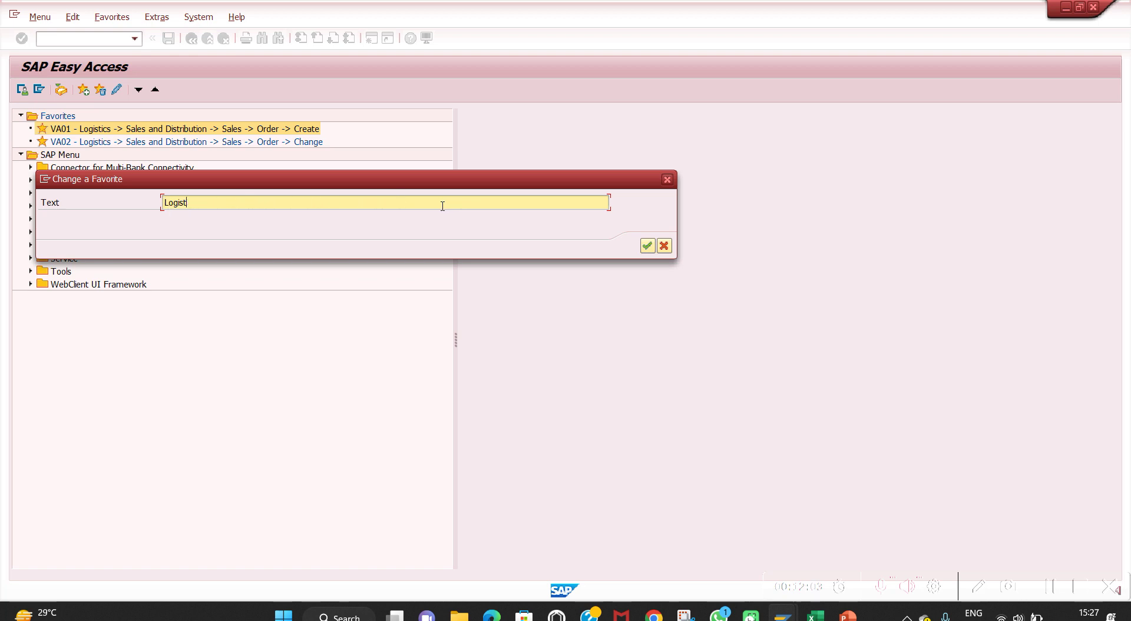
{"action": "type", "text": "Create Sales Order"}
{"action": "left_click", "coordinate": [647, 245]}
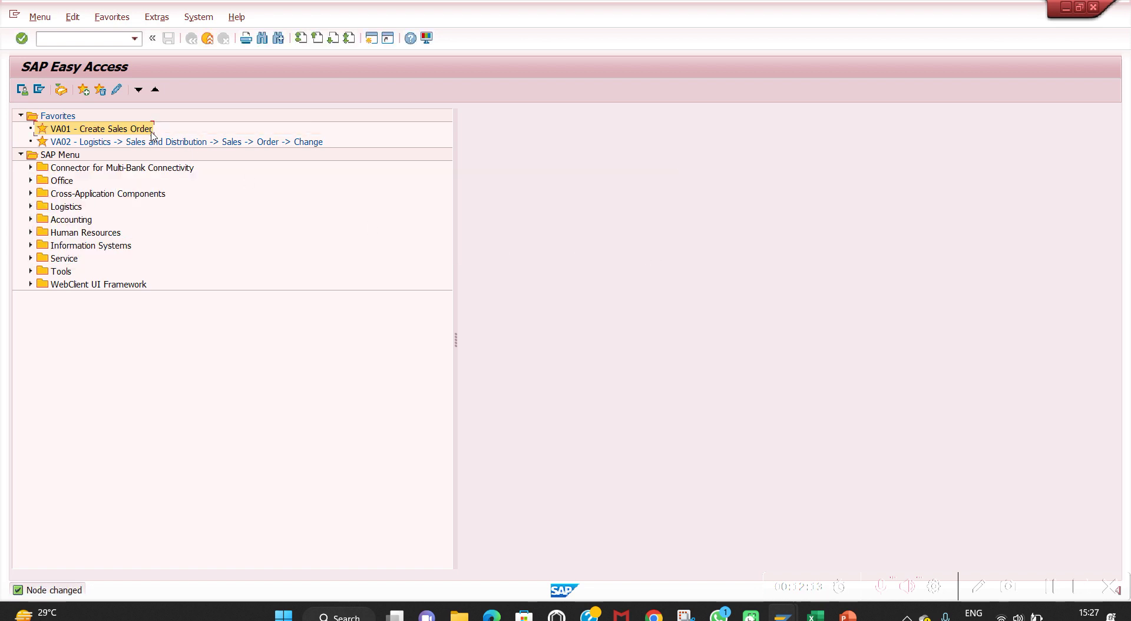
- Reorder the favorites so VA02 sits above VA01 - Create Sales Order
{"action": "left_click", "coordinate": [194, 144]}
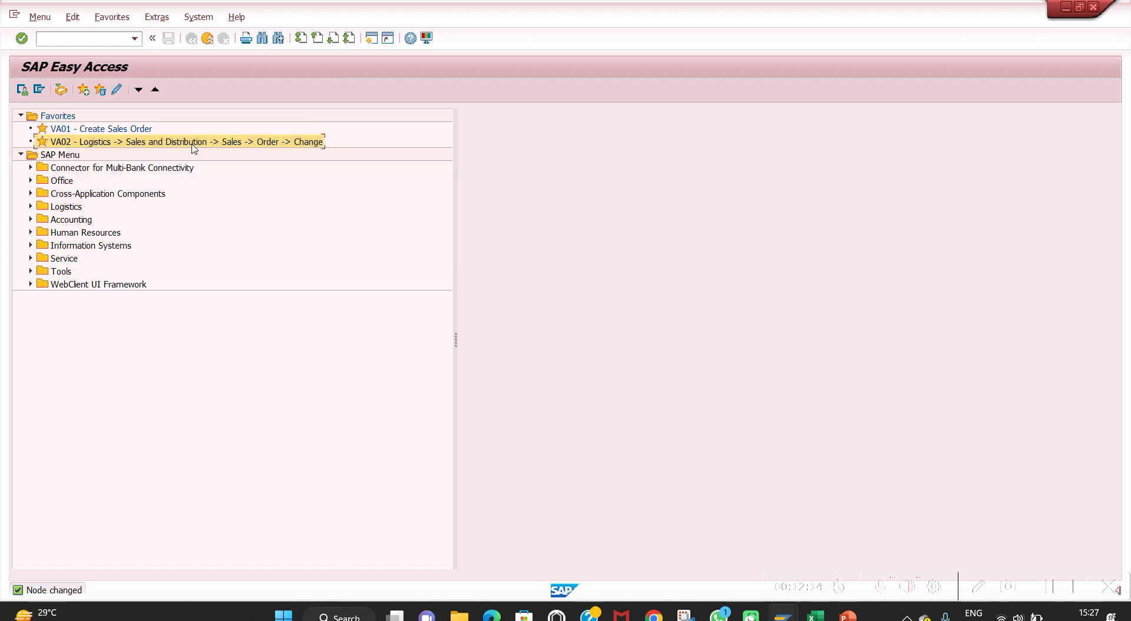
{"action": "left_click", "coordinate": [117, 21]}
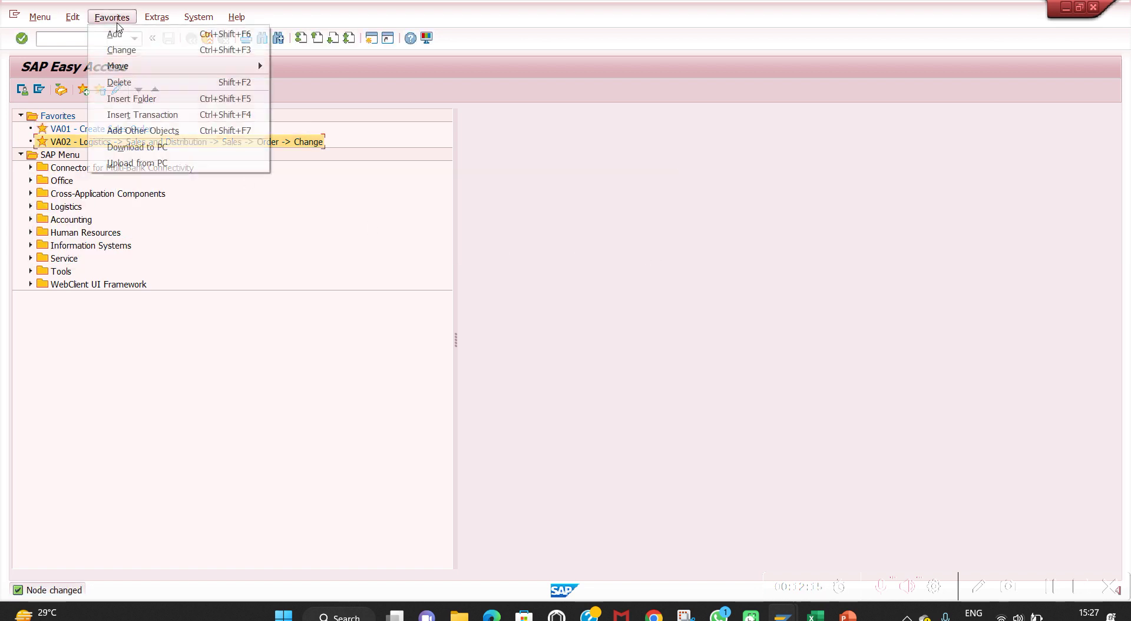
{"action": "left_click", "coordinate": [533, 162]}
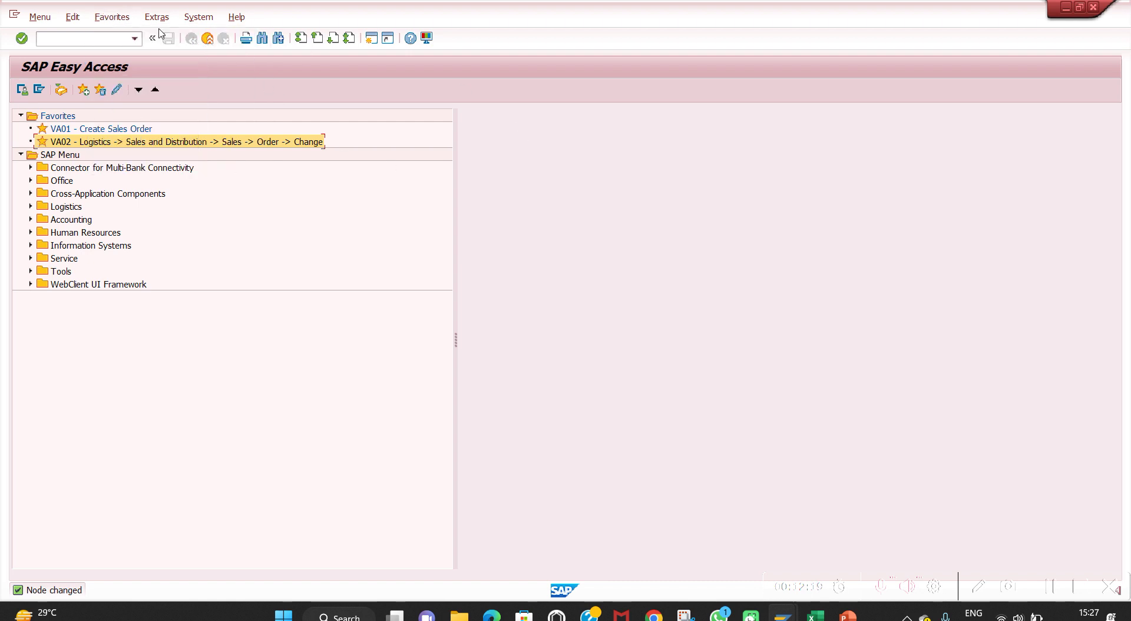
{"action": "left_click", "coordinate": [110, 20]}
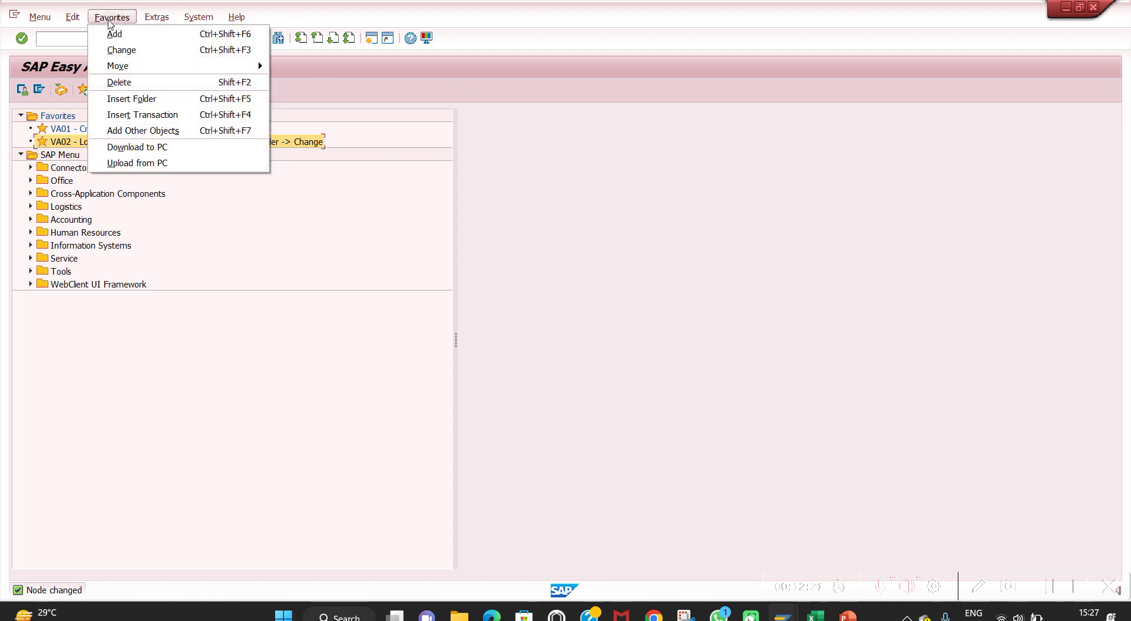
{"action": "mouse_move", "coordinate": [121, 71]}
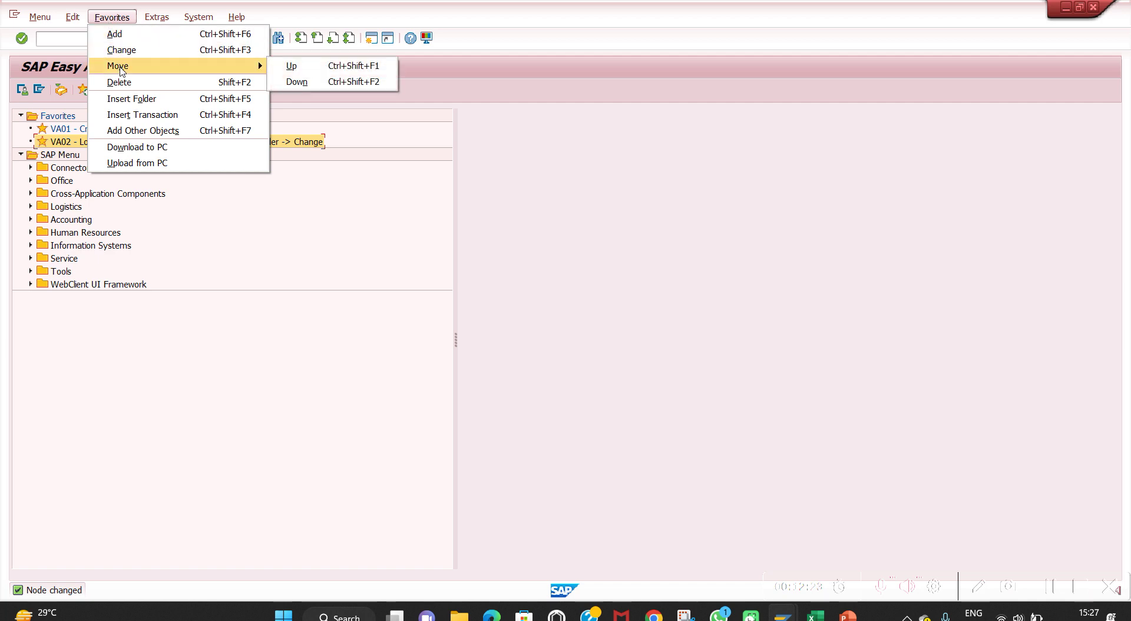
{"action": "left_click", "coordinate": [341, 281]}
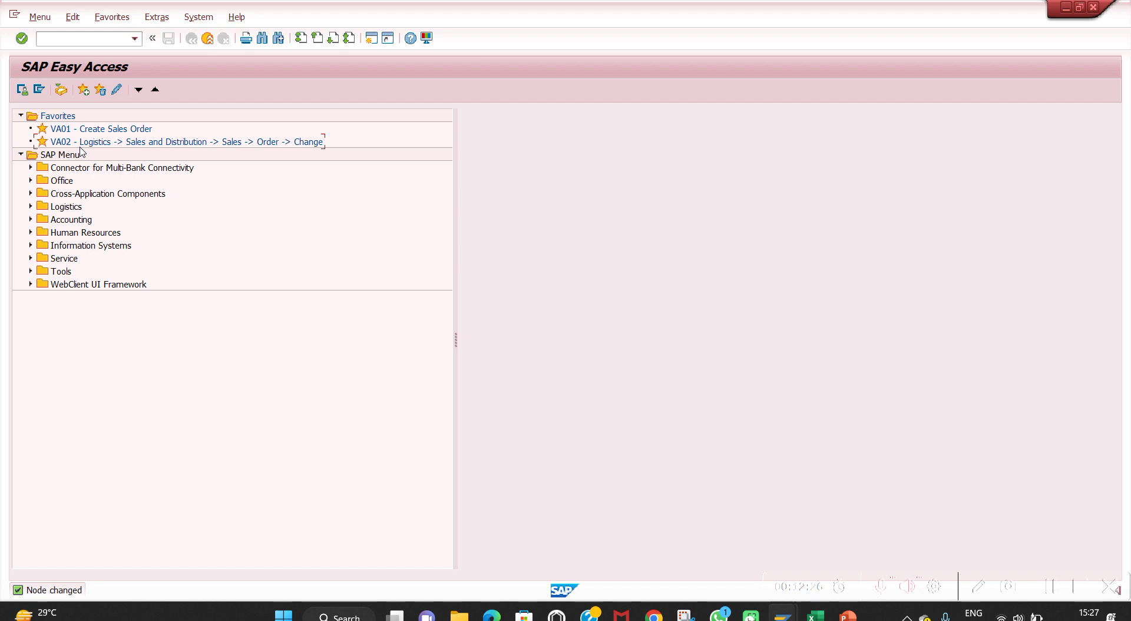
{"action": "left_click", "coordinate": [86, 145]}
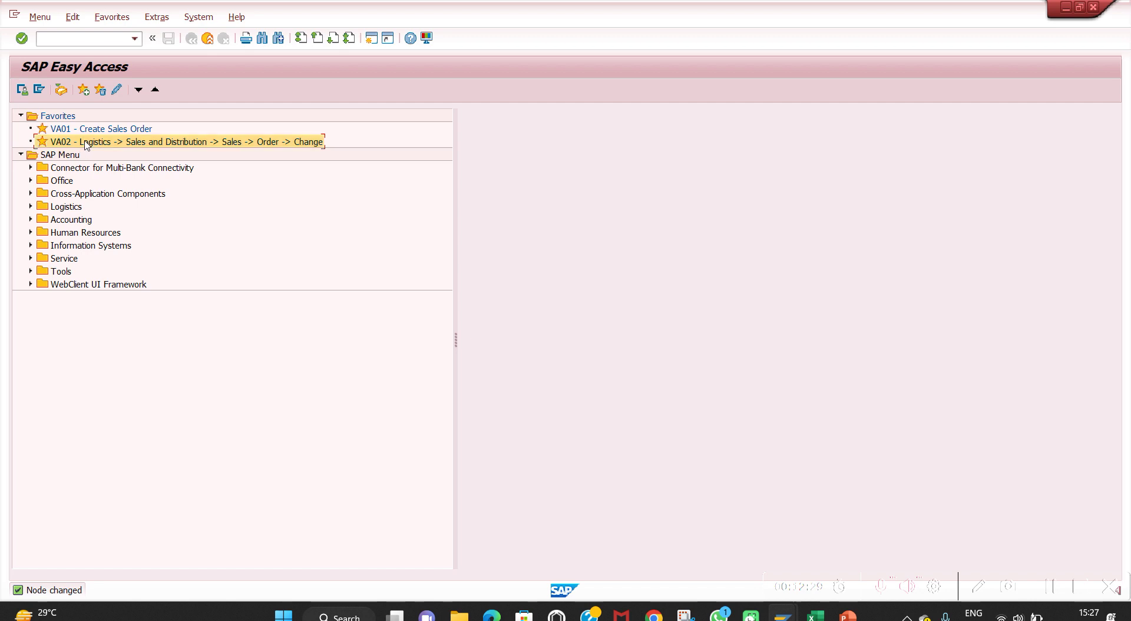
{"action": "left_click", "coordinate": [109, 19]}
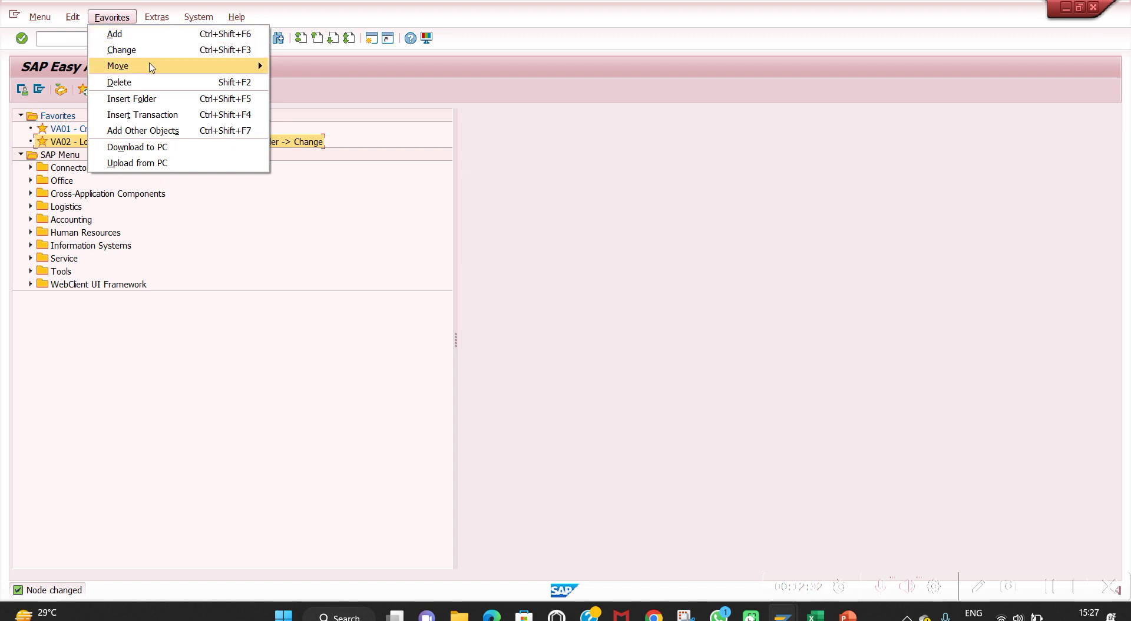
{"action": "mouse_move", "coordinate": [157, 69]}
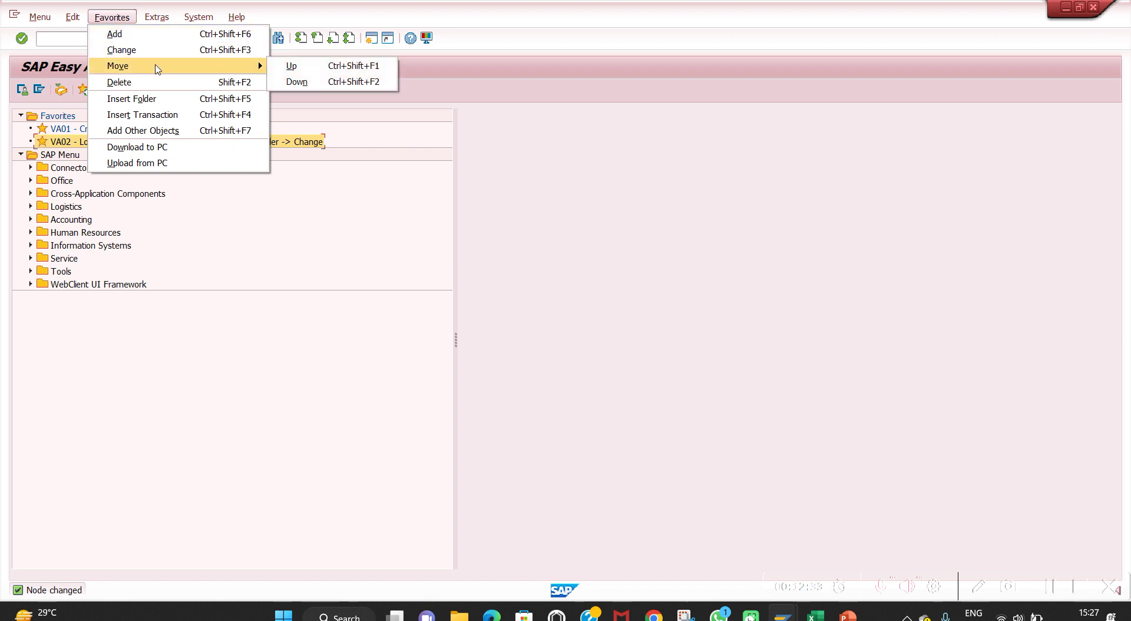
{"action": "left_click", "coordinate": [293, 66]}
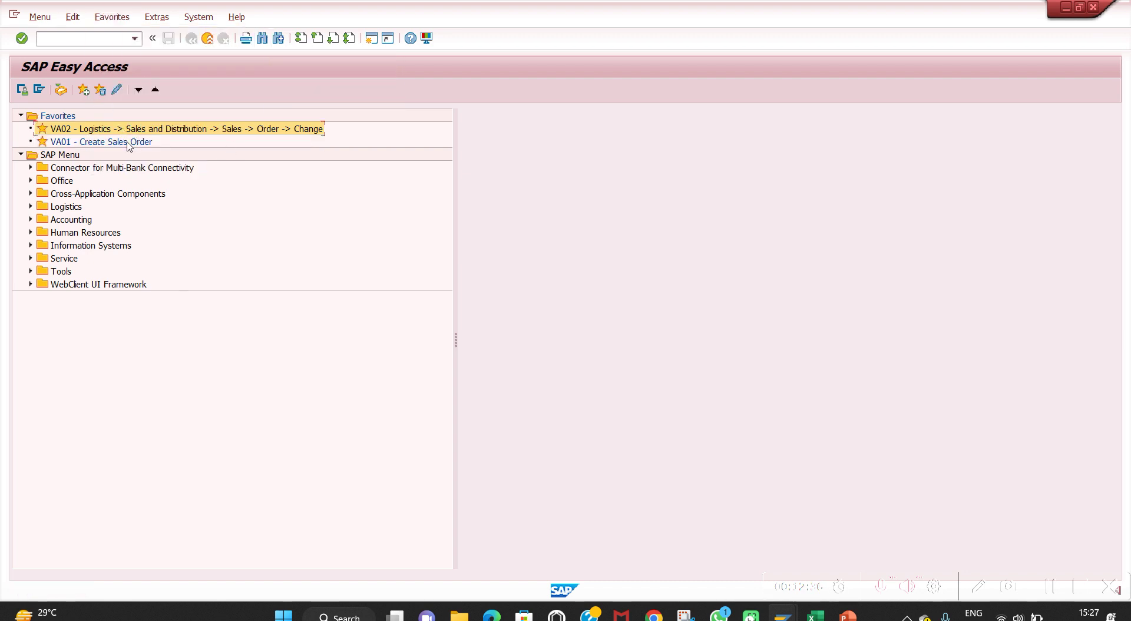
{"action": "left_click", "coordinate": [215, 290]}
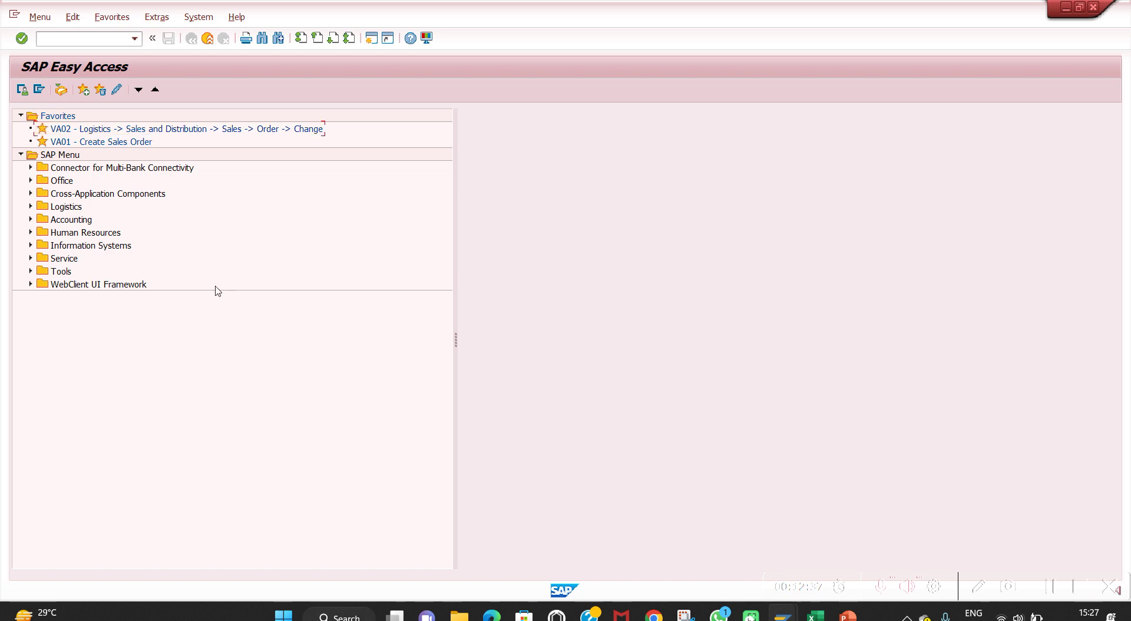
{"action": "left_click", "coordinate": [110, 17]}
{"action": "mouse_move", "coordinate": [133, 69]}
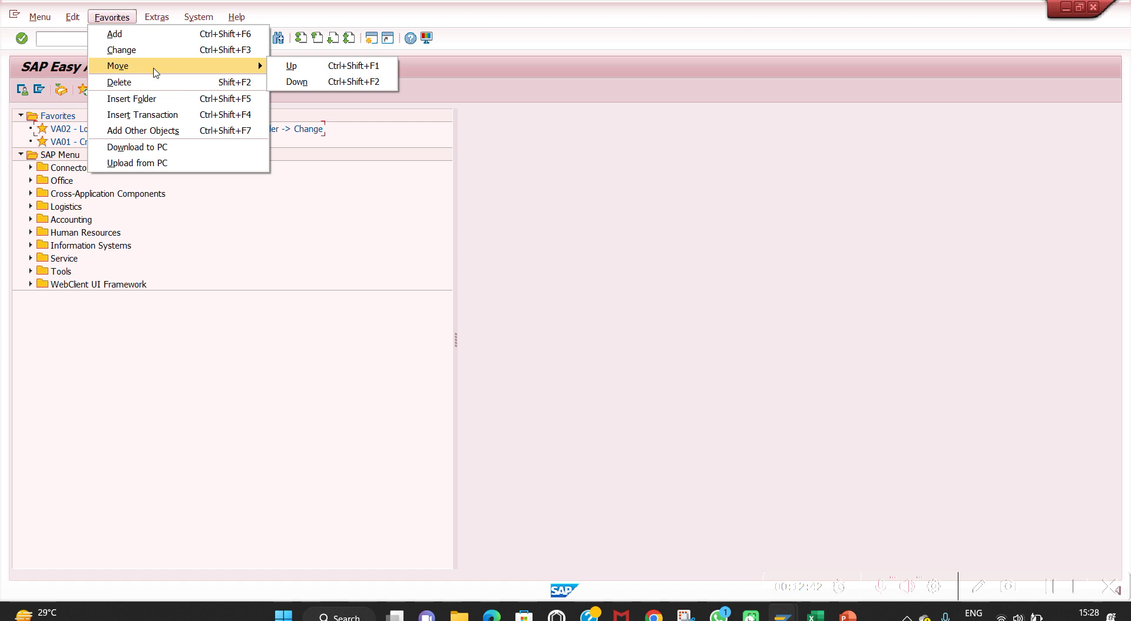
{"action": "left_click", "coordinate": [213, 283]}
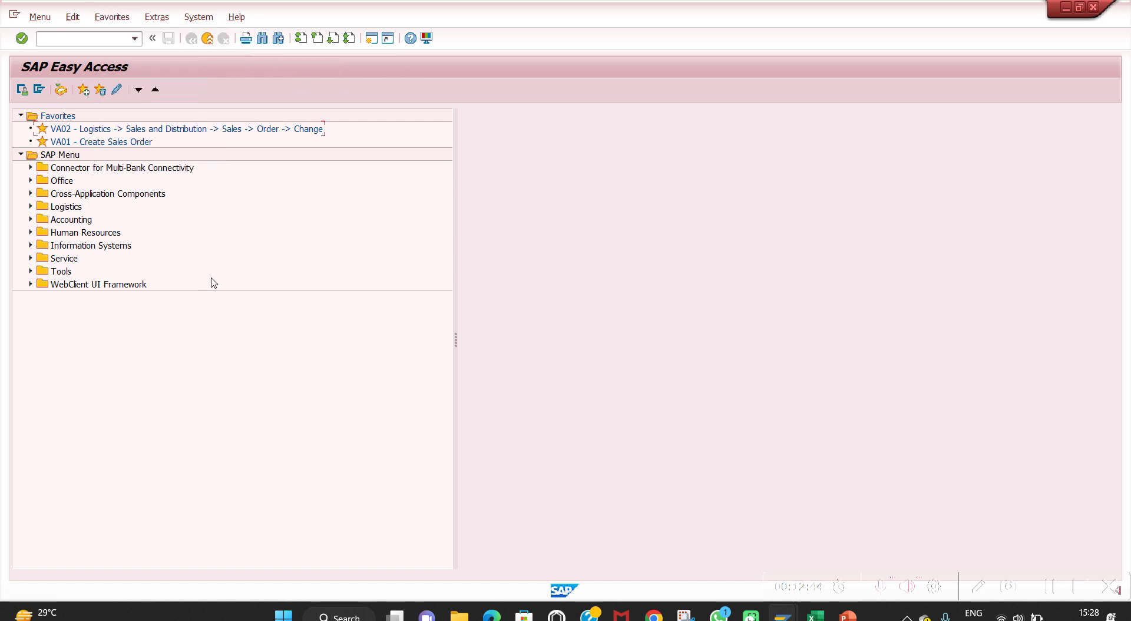
{"action": "left_click", "coordinate": [126, 143]}
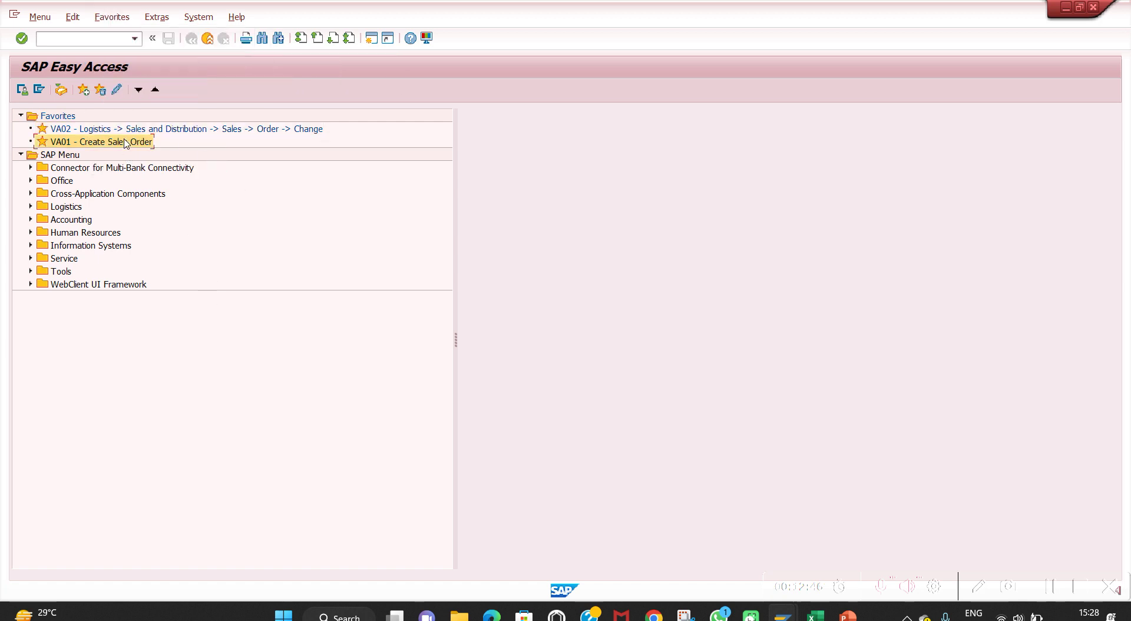
{"action": "left_click", "coordinate": [112, 17]}
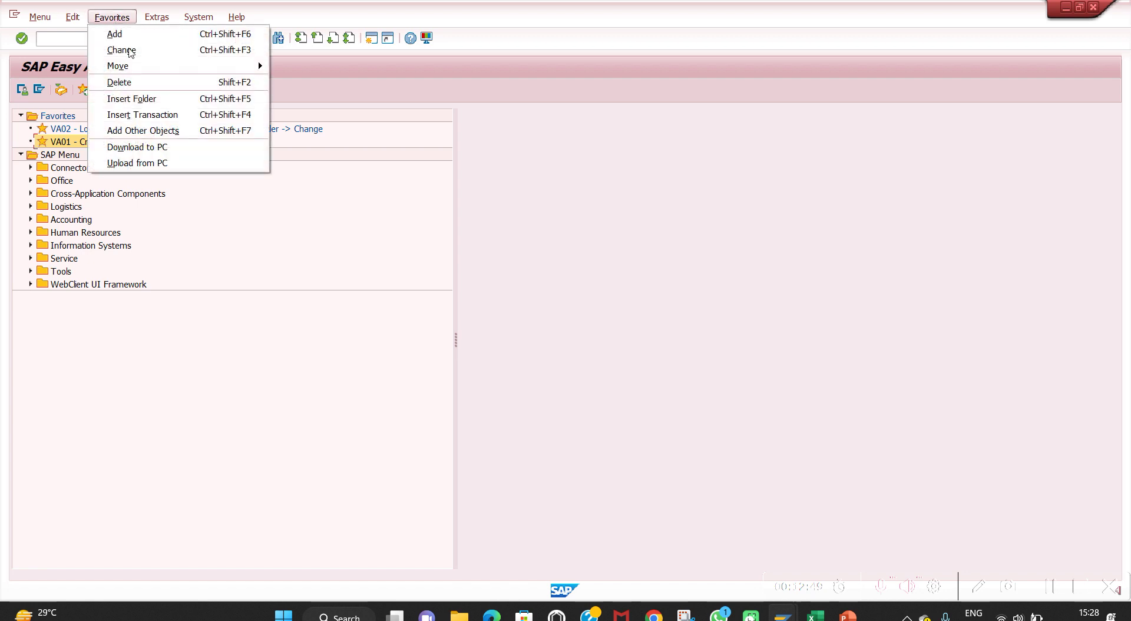
{"action": "left_click", "coordinate": [411, 236]}
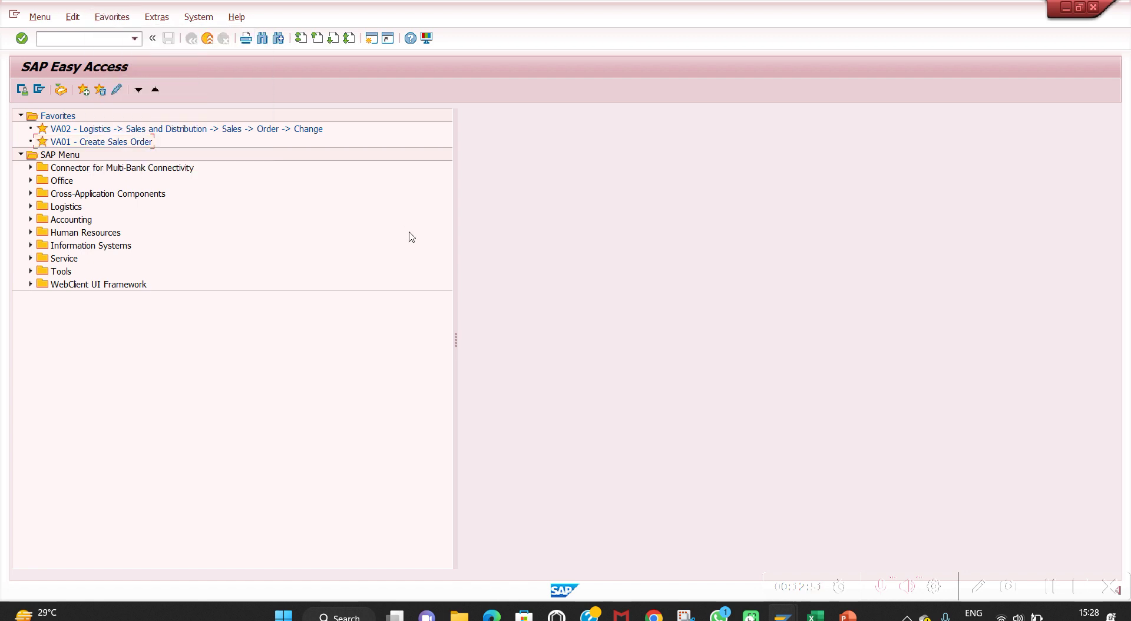
{"action": "left_click", "coordinate": [112, 17]}
{"action": "left_click", "coordinate": [198, 17]}
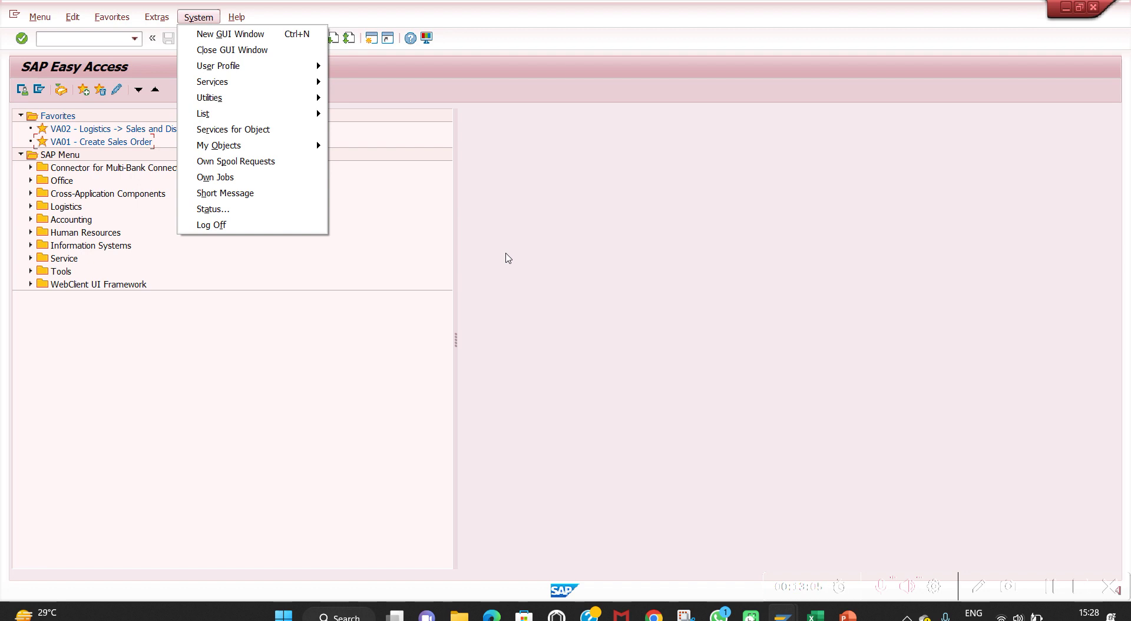
{"action": "left_click", "coordinate": [325, 341]}
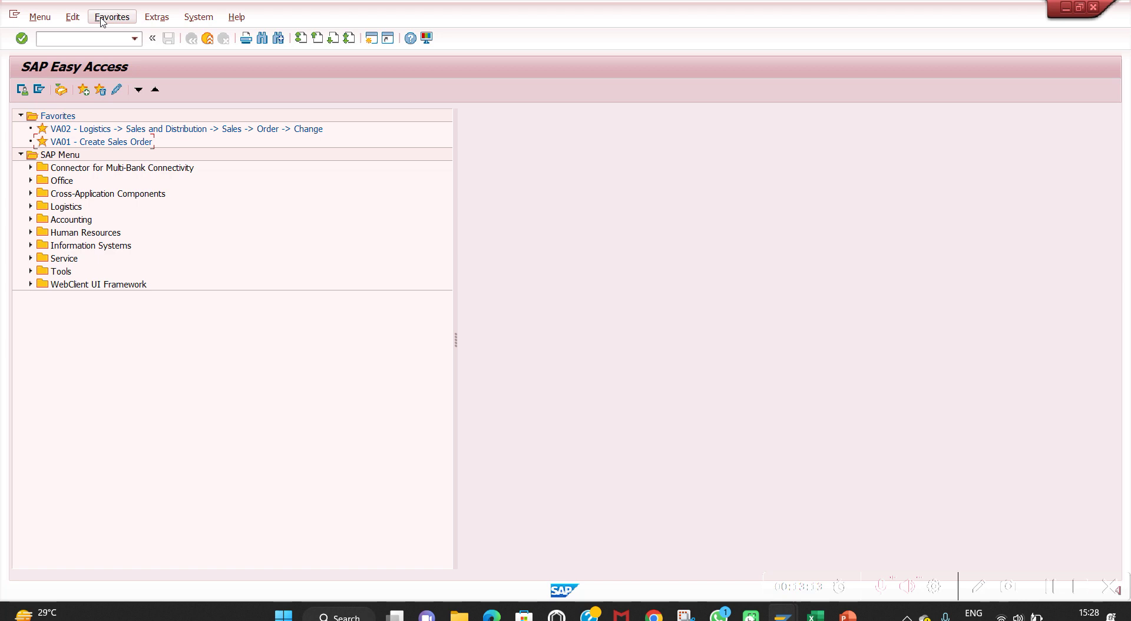
{"action": "left_click", "coordinate": [101, 20]}
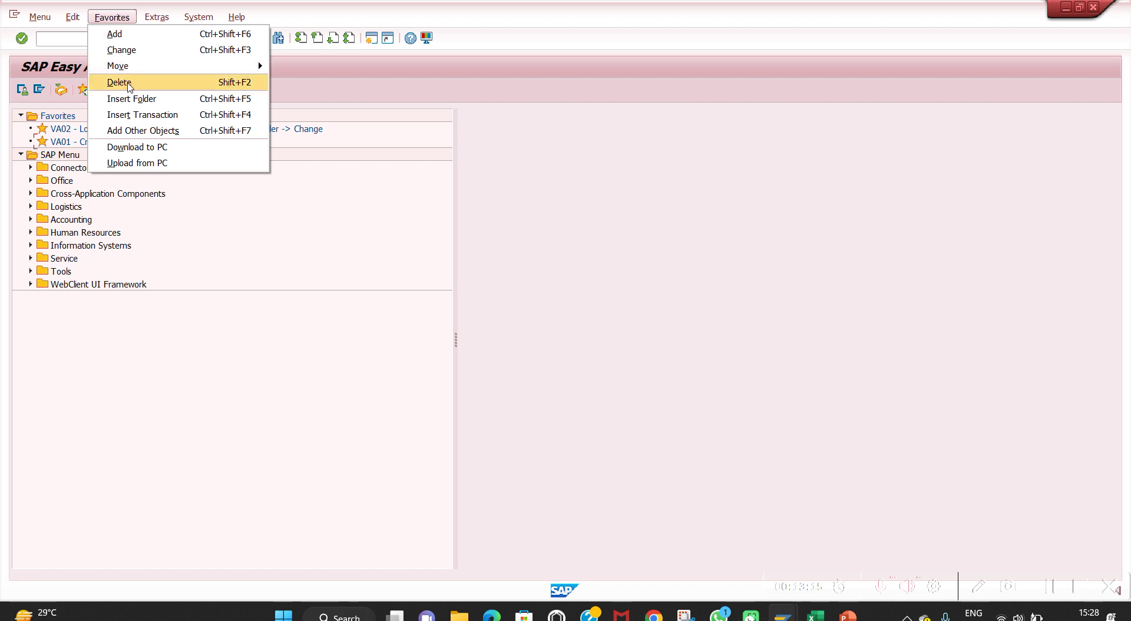
- Insert a new favorites folder named 'Sales Order'
{"action": "left_click", "coordinate": [132, 99]}
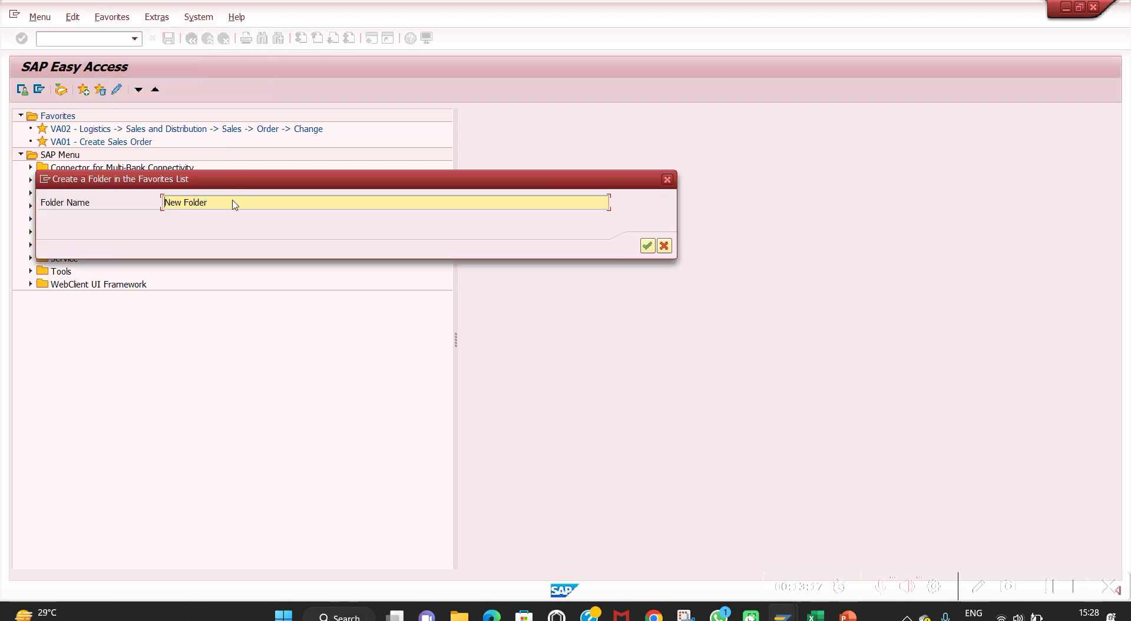
{"action": "key", "text": "BackSpace"}
{"action": "key", "text": "BackSpace"}
{"action": "key", "text": "BackSpace"}
{"action": "key", "text": "BackSpace"}
{"action": "key", "text": "BackSpace"}
{"action": "key", "text": "BackSpace"}
{"action": "key", "text": "BackSpace"}
{"action": "key", "text": "BackSpace"}
{"action": "key", "text": "BackSpace"}
{"action": "key", "text": "BackSpace"}
{"action": "left_click", "coordinate": [647, 245]}
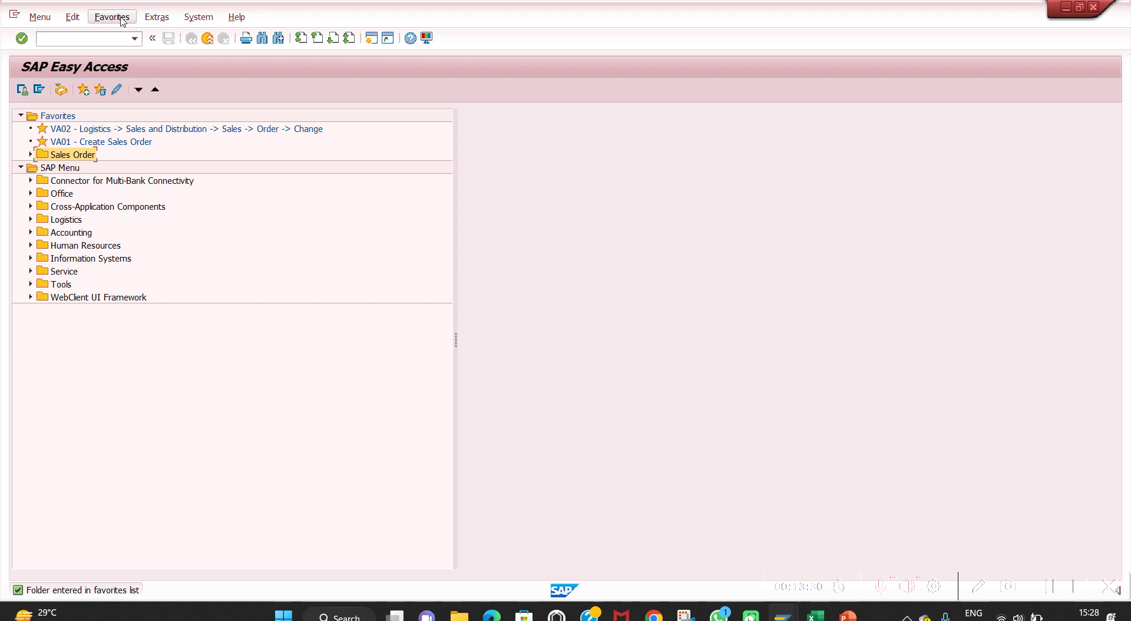
{"action": "left_click", "coordinate": [121, 19]}
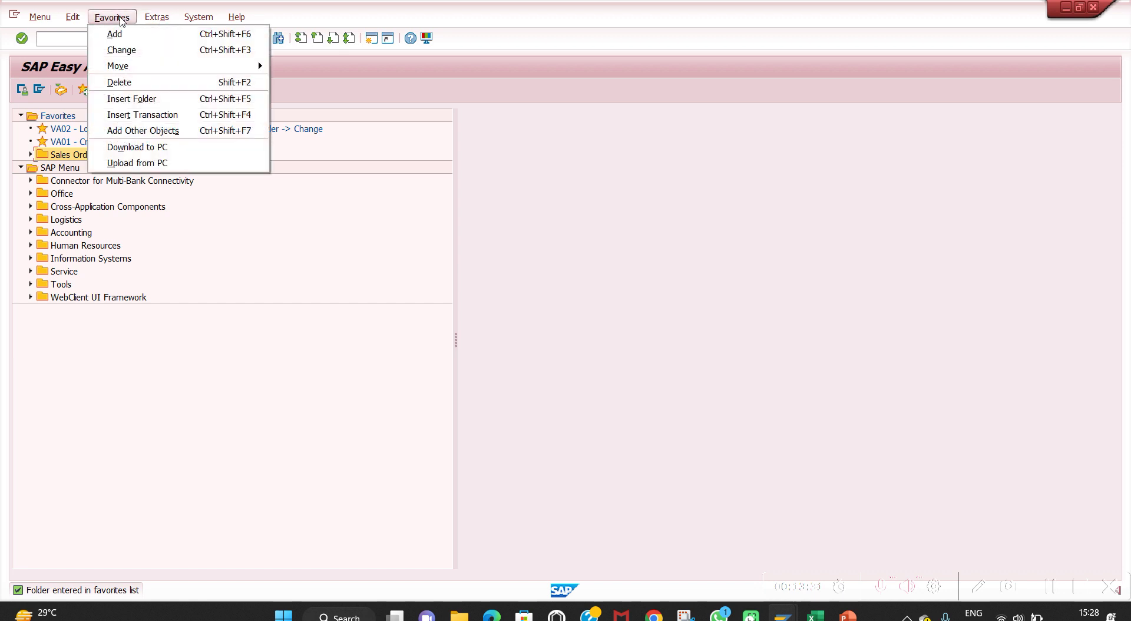
- Add the VA01 and VA02 transactions to the Sales Order folder
{"action": "left_click", "coordinate": [140, 116]}
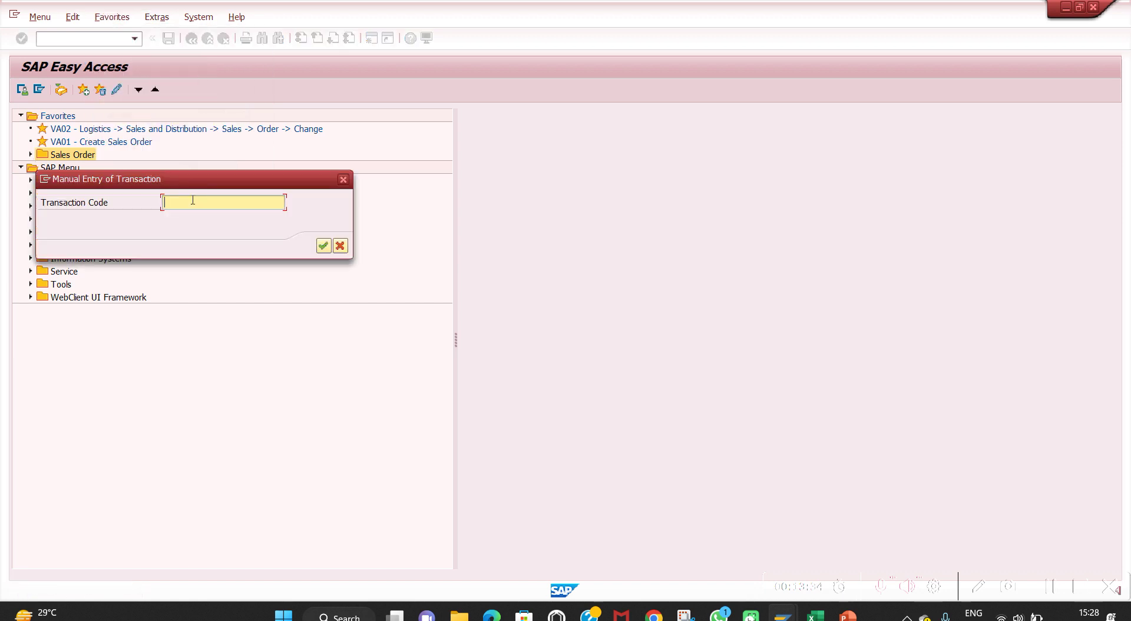
{"action": "type", "text": "va01"}
{"action": "key", "text": "Return"}
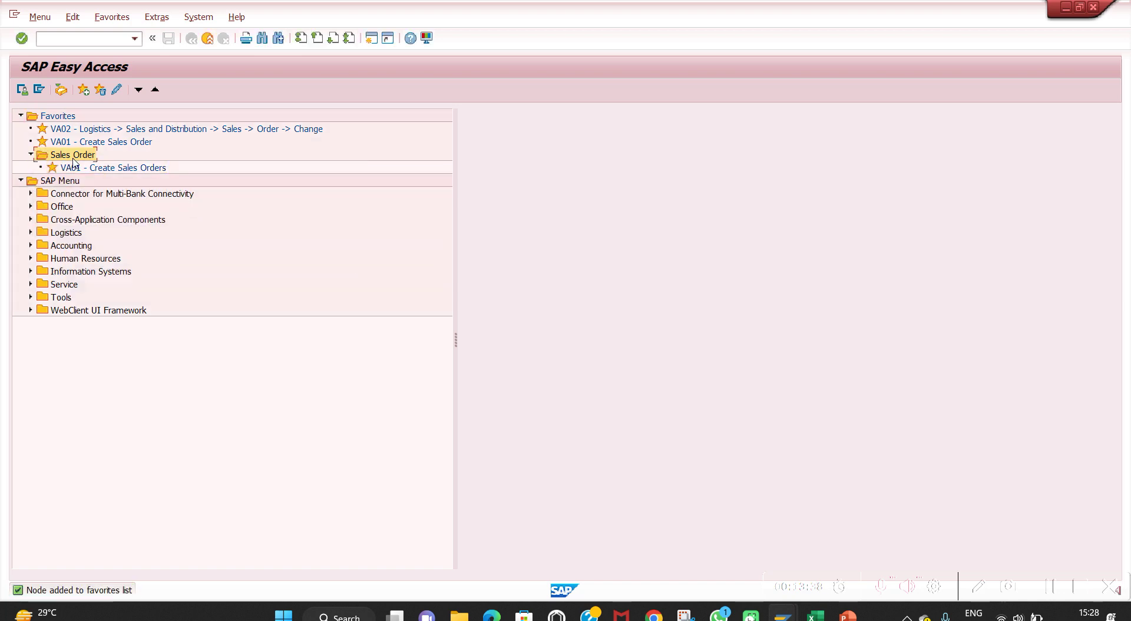
{"action": "left_click", "coordinate": [112, 16]}
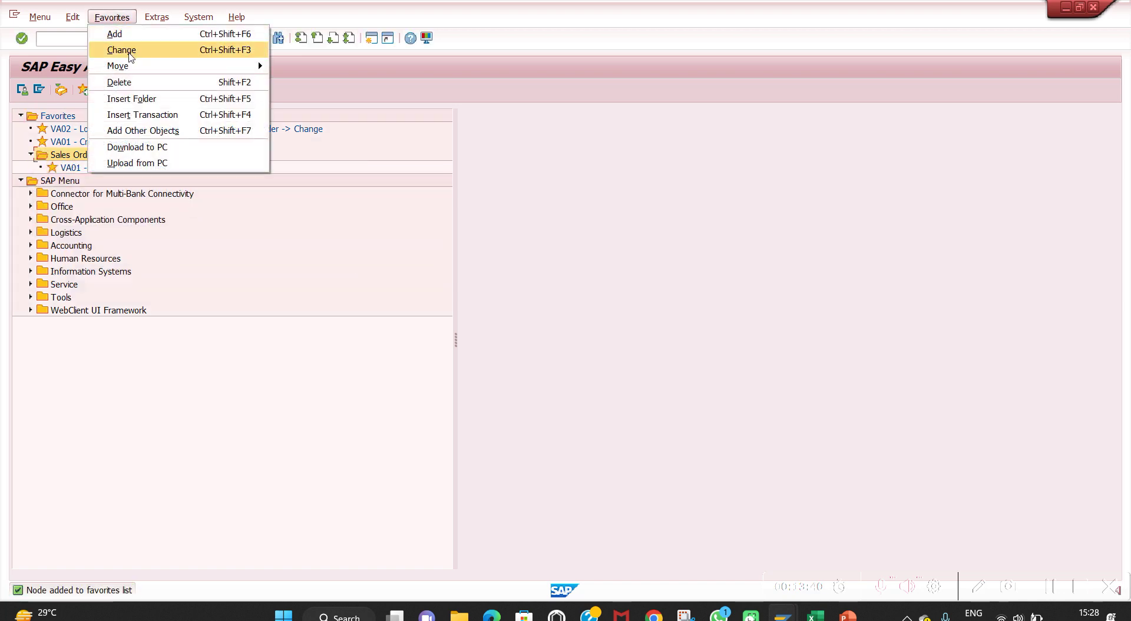
{"action": "left_click", "coordinate": [142, 115]}
{"action": "type", "text": "va0"}
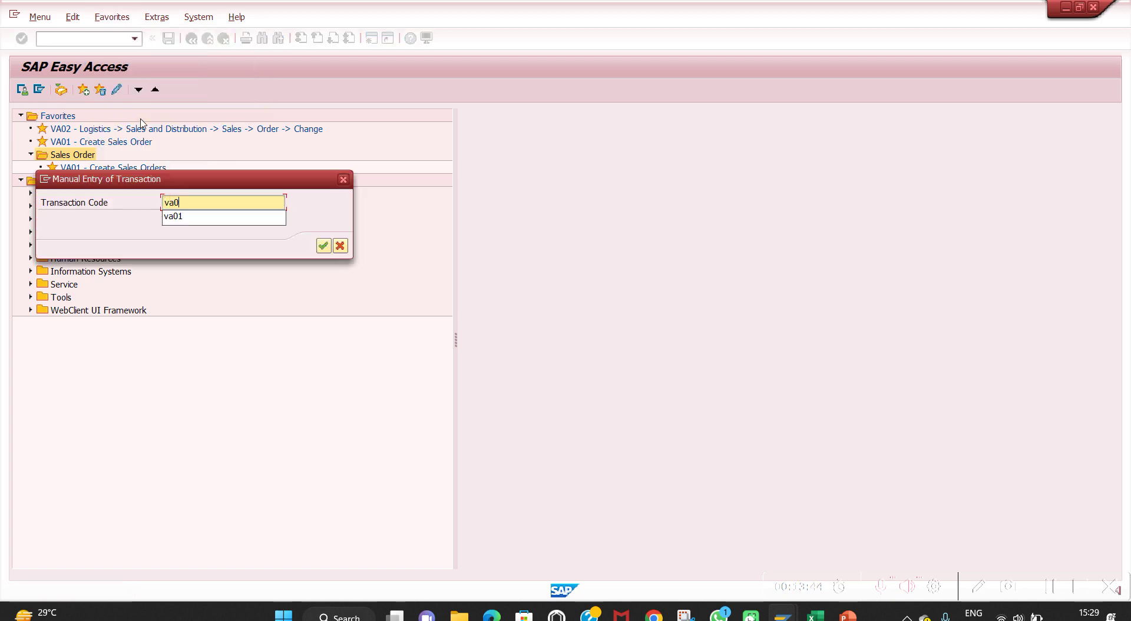
{"action": "type", "text": "2"}
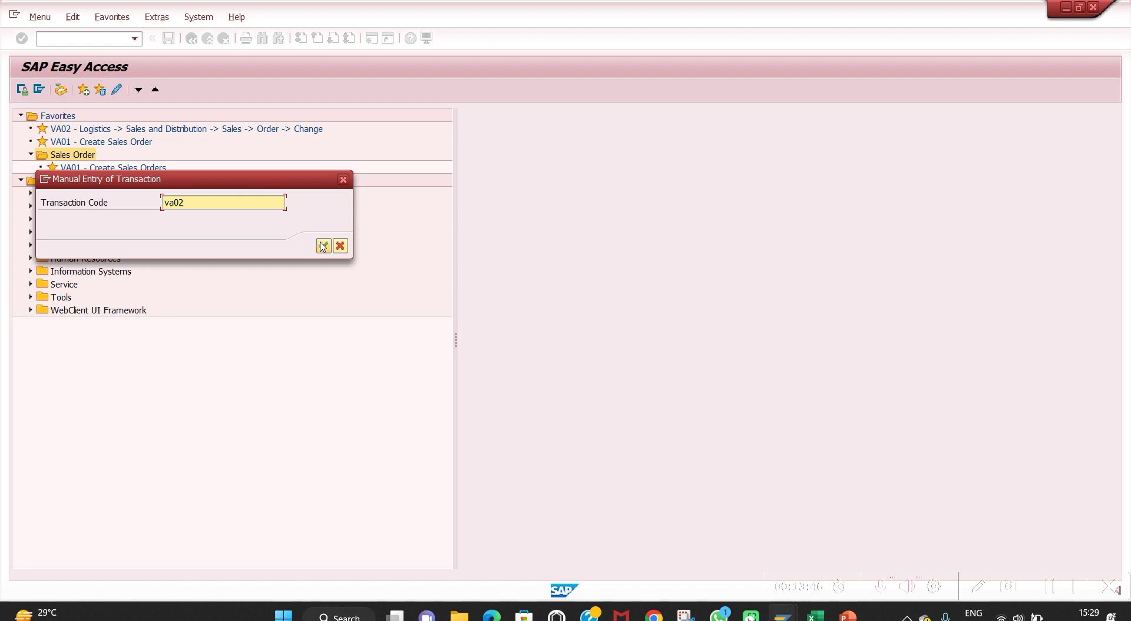
{"action": "left_click", "coordinate": [322, 246]}
- Add the VA03 and VA05N transactions to the Sales Order folder
{"action": "left_click", "coordinate": [84, 156]}
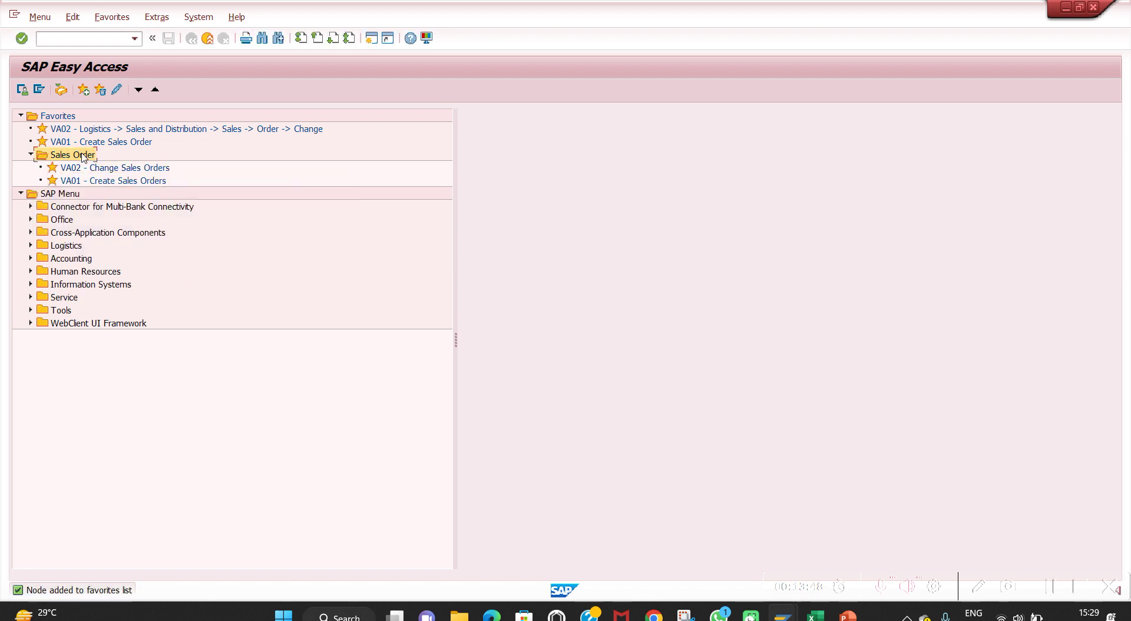
{"action": "left_click", "coordinate": [124, 18]}
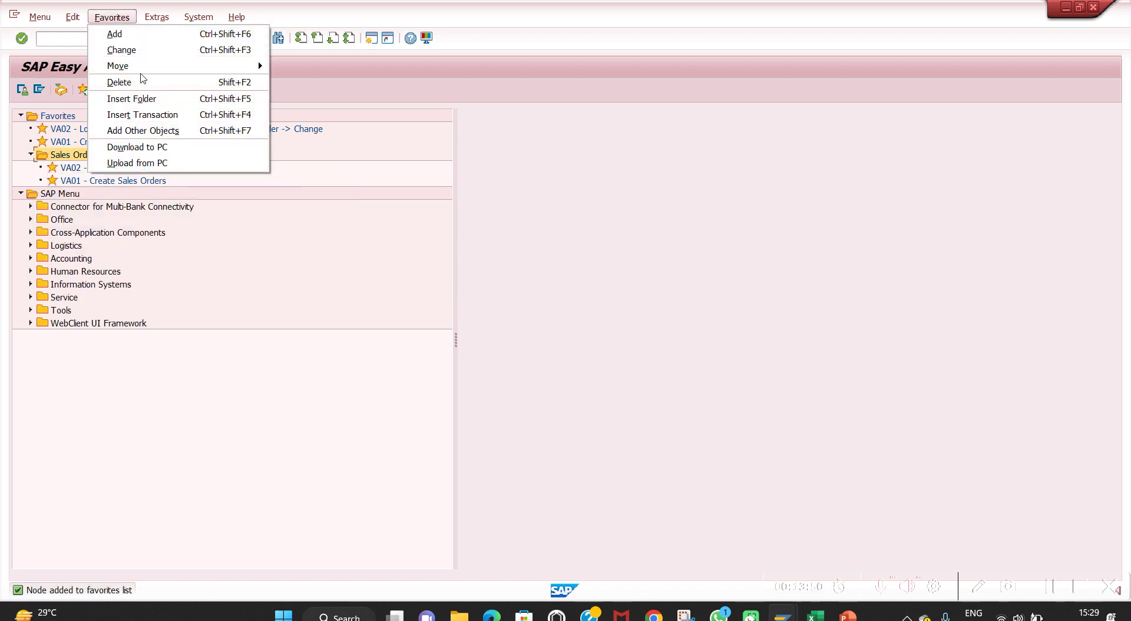
{"action": "left_click", "coordinate": [154, 116]}
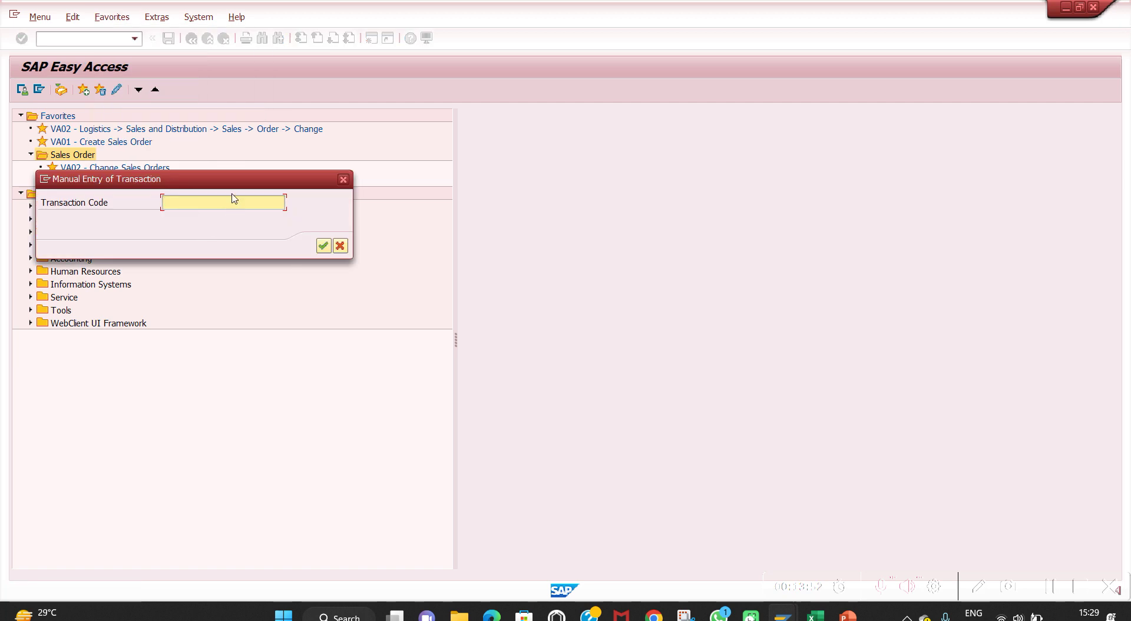
{"action": "type", "text": "va03"}
{"action": "left_click", "coordinate": [323, 245]}
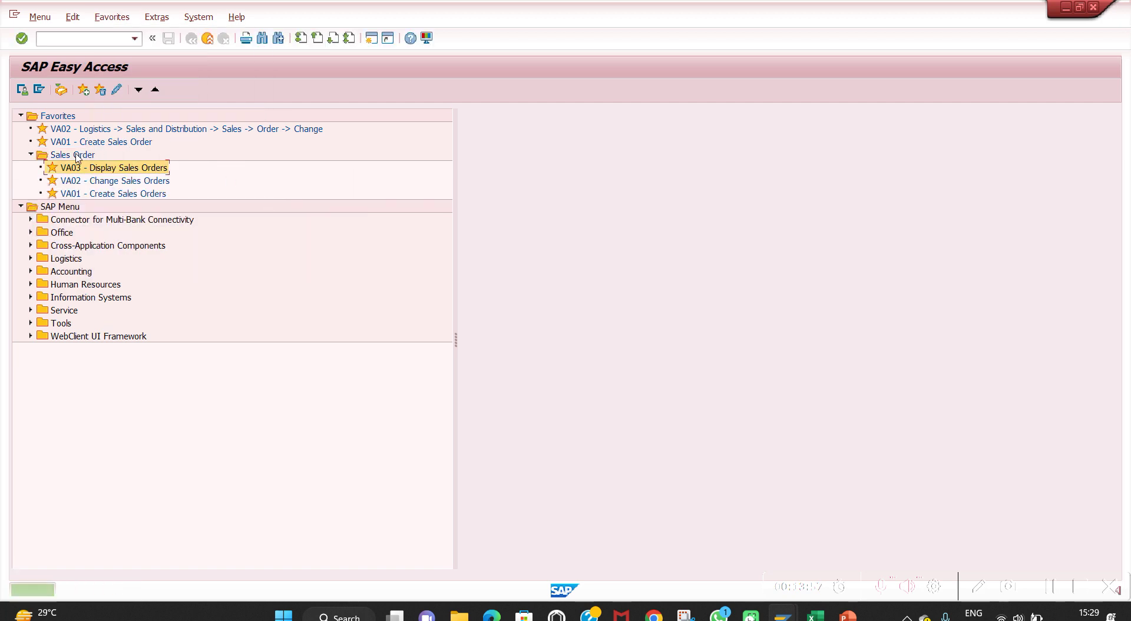
{"action": "left_click", "coordinate": [113, 16]}
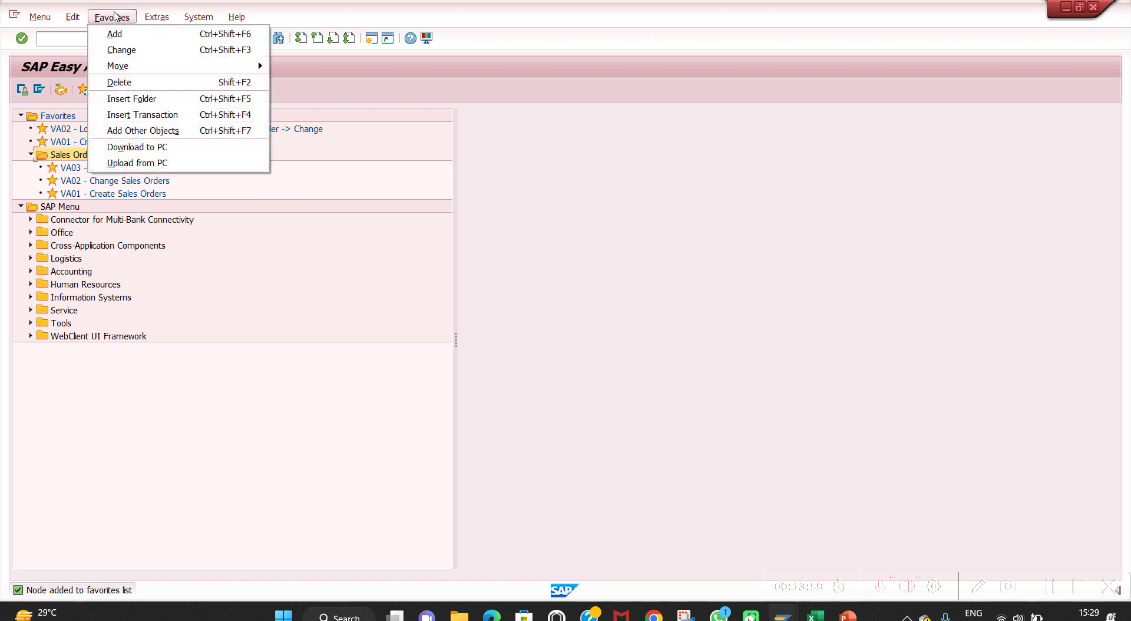
{"action": "left_click", "coordinate": [145, 115]}
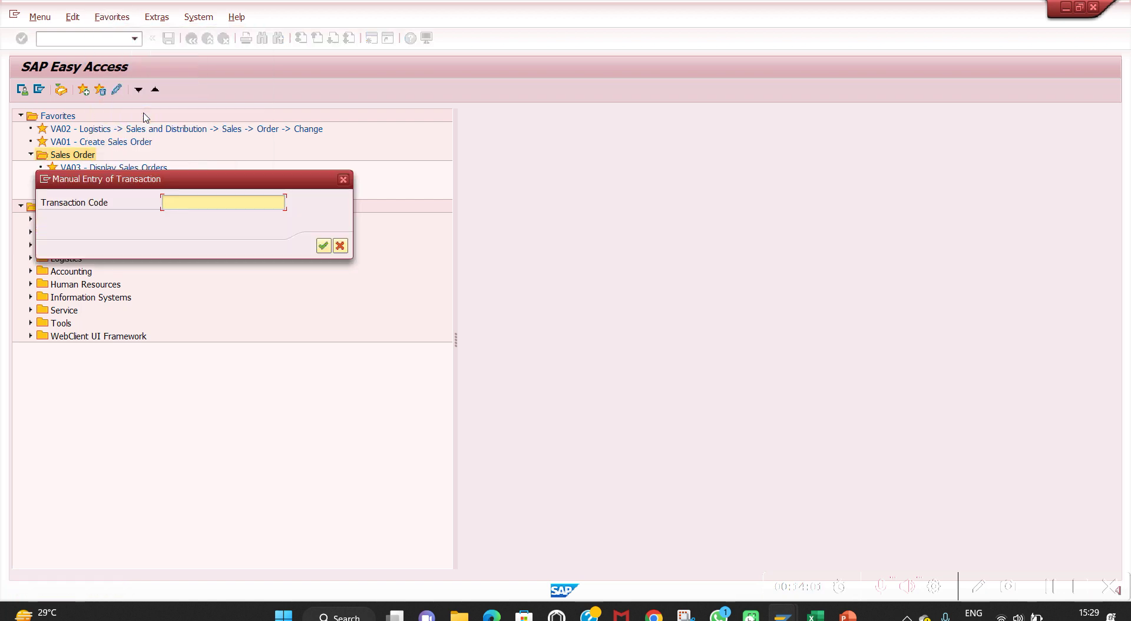
{"action": "type", "text": "va0"}
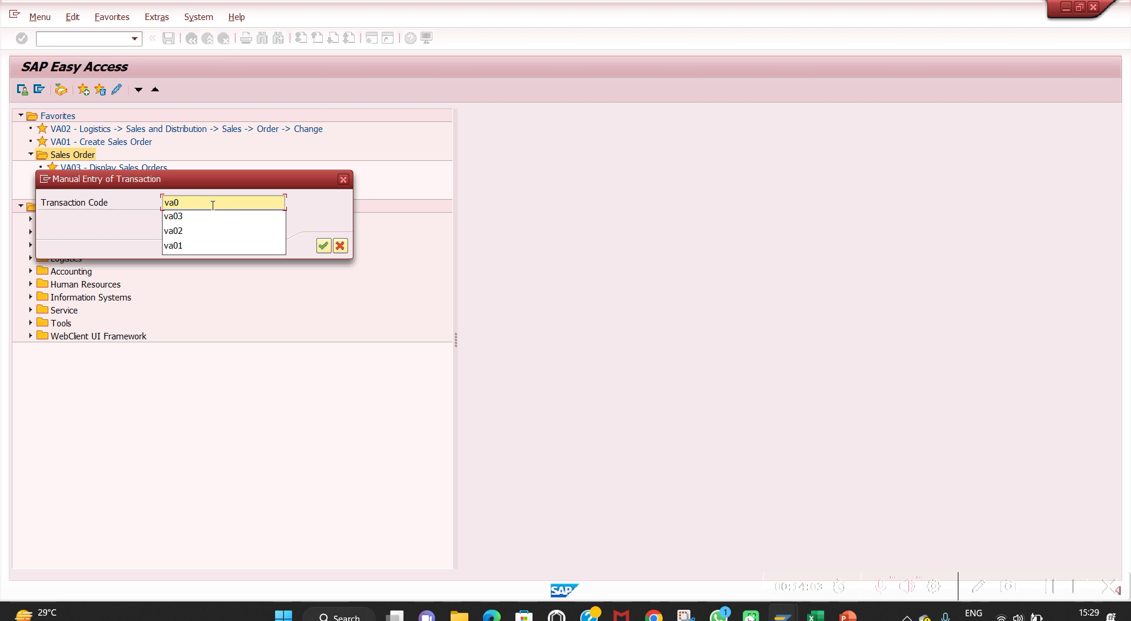
{"action": "type", "text": "5n"}
{"action": "left_click", "coordinate": [323, 245]}
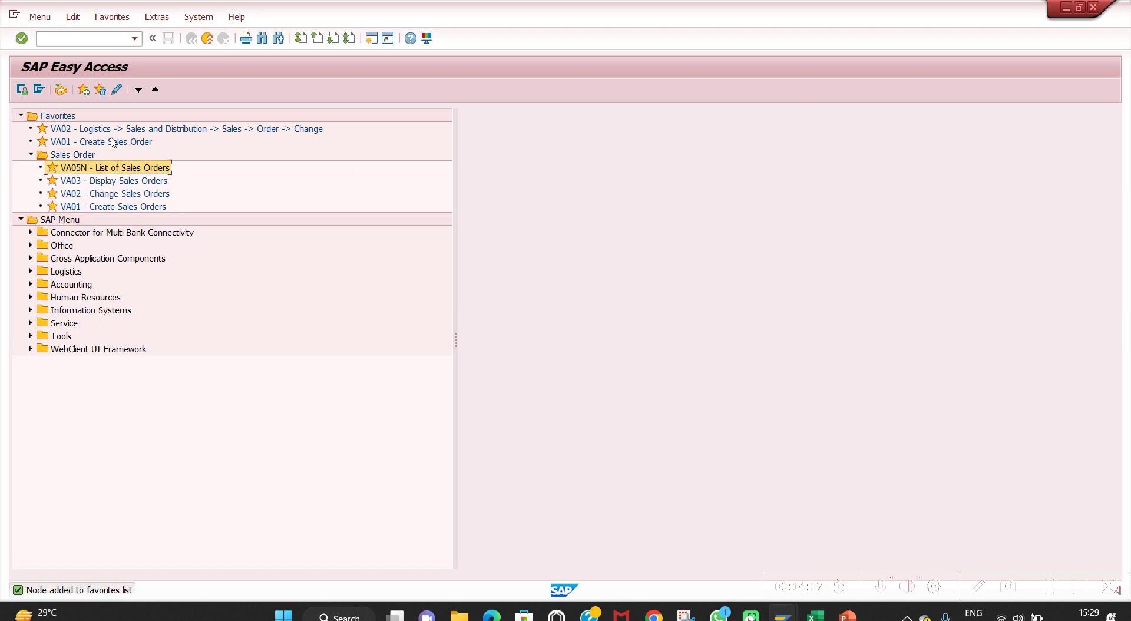
- Collapse and re-expand the Sales Order folder to check its contents
{"action": "left_click", "coordinate": [122, 20]}
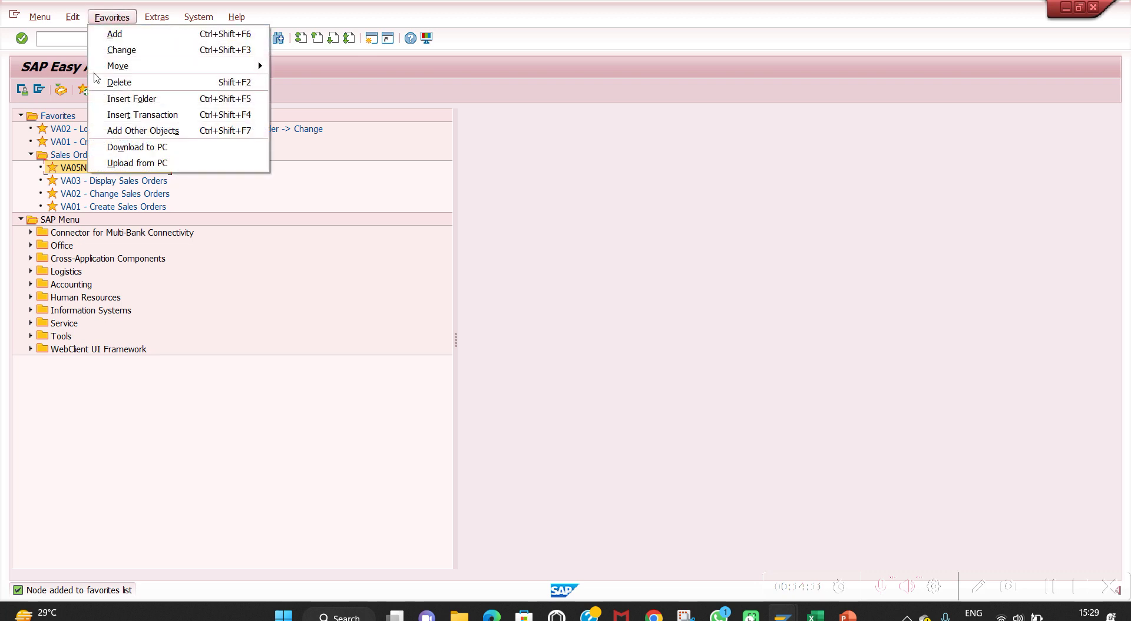
{"action": "left_click", "coordinate": [30, 156]}
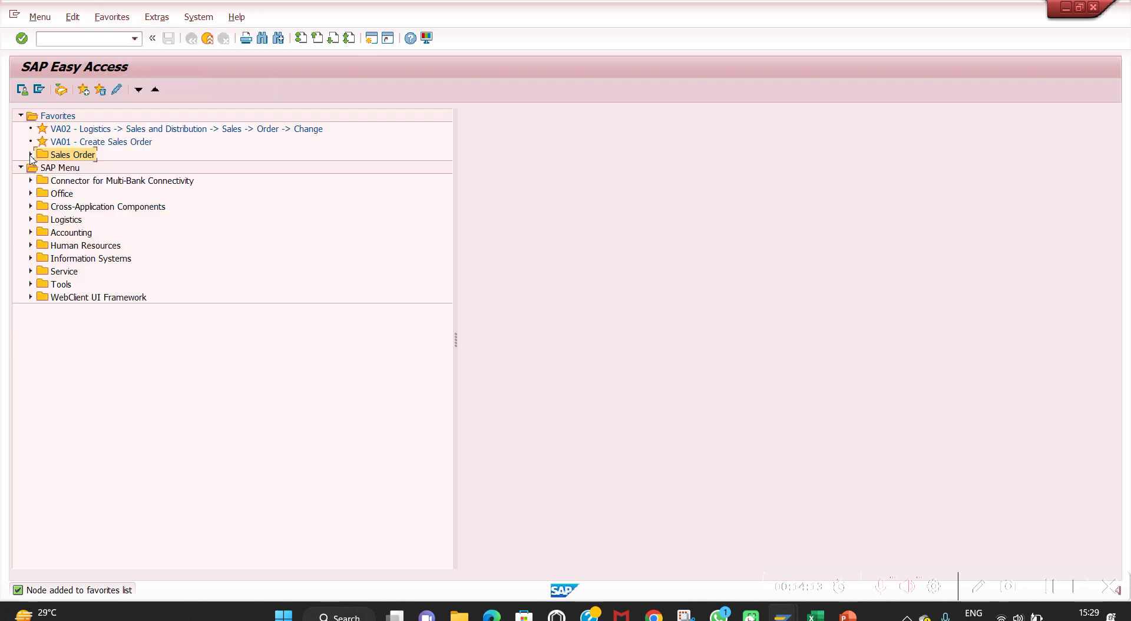
{"action": "left_click", "coordinate": [30, 156]}
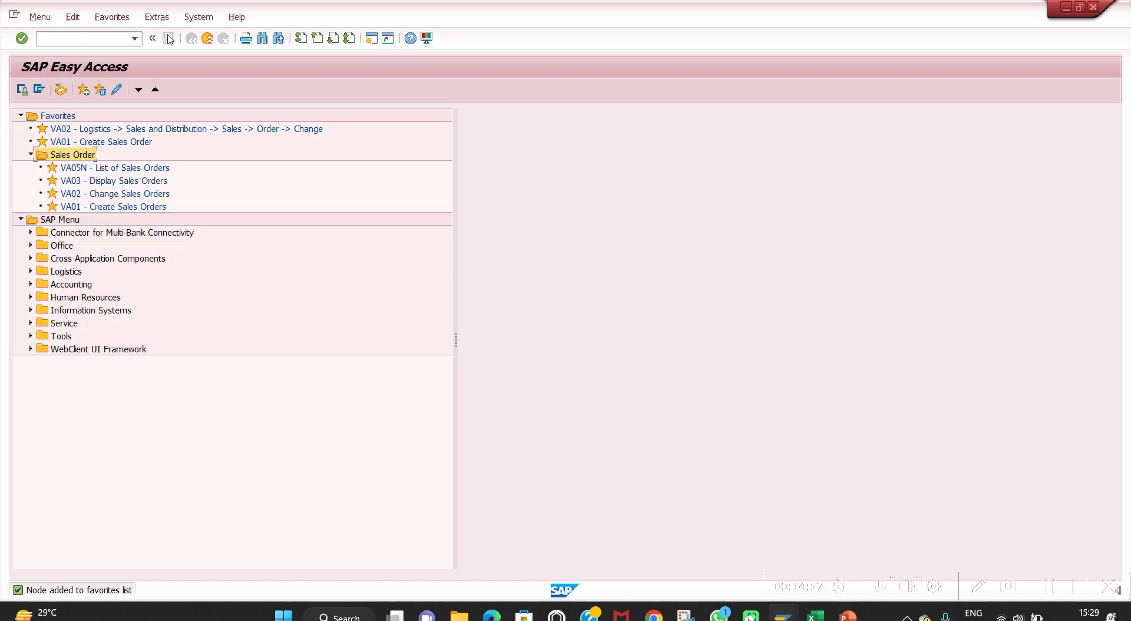
{"action": "left_click", "coordinate": [112, 17]}
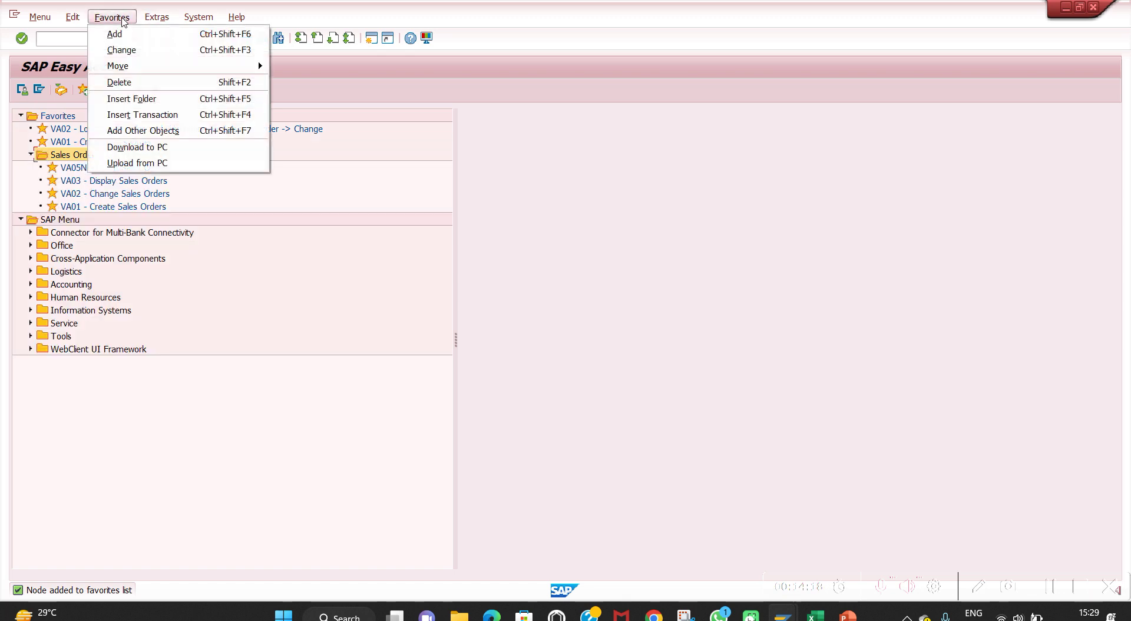
- Create a 'Purchase Order' folder, then delete it as misplaced
{"action": "left_click", "coordinate": [125, 100]}
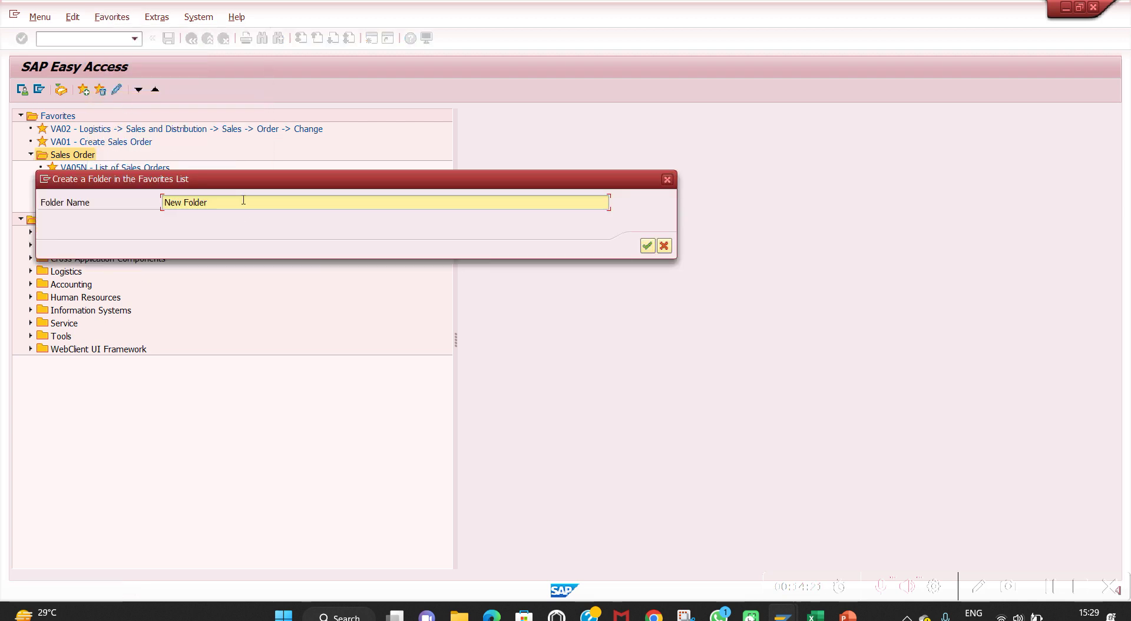
{"action": "type", "text": "Purchase"}
{"action": "left_click", "coordinate": [648, 245]}
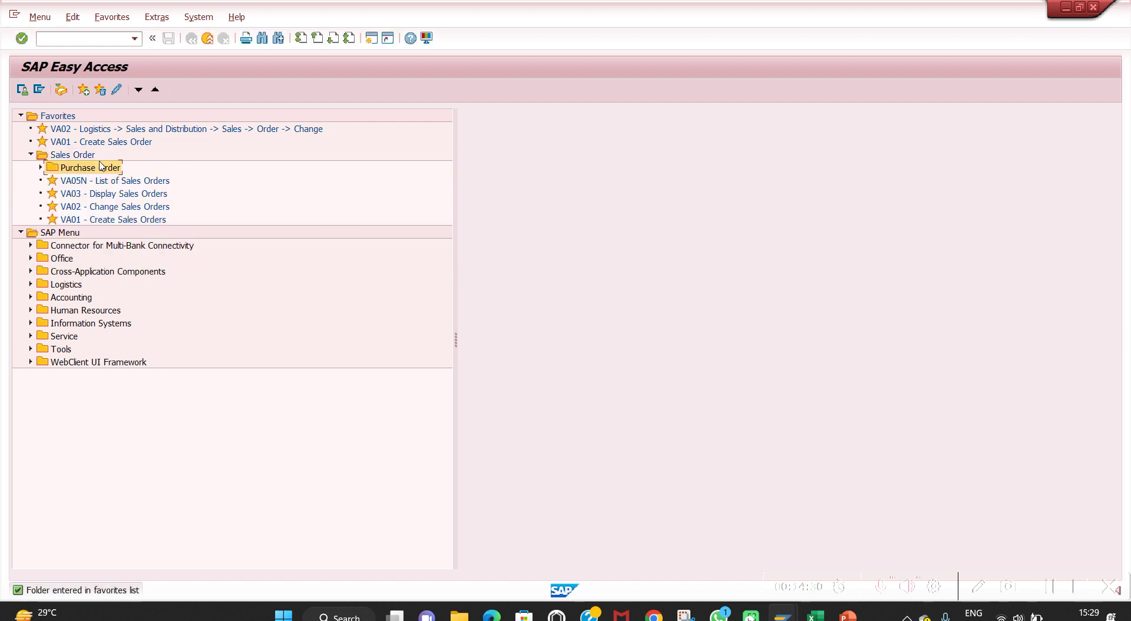
{"action": "left_click", "coordinate": [156, 17]}
{"action": "mouse_move", "coordinate": [112, 18]}
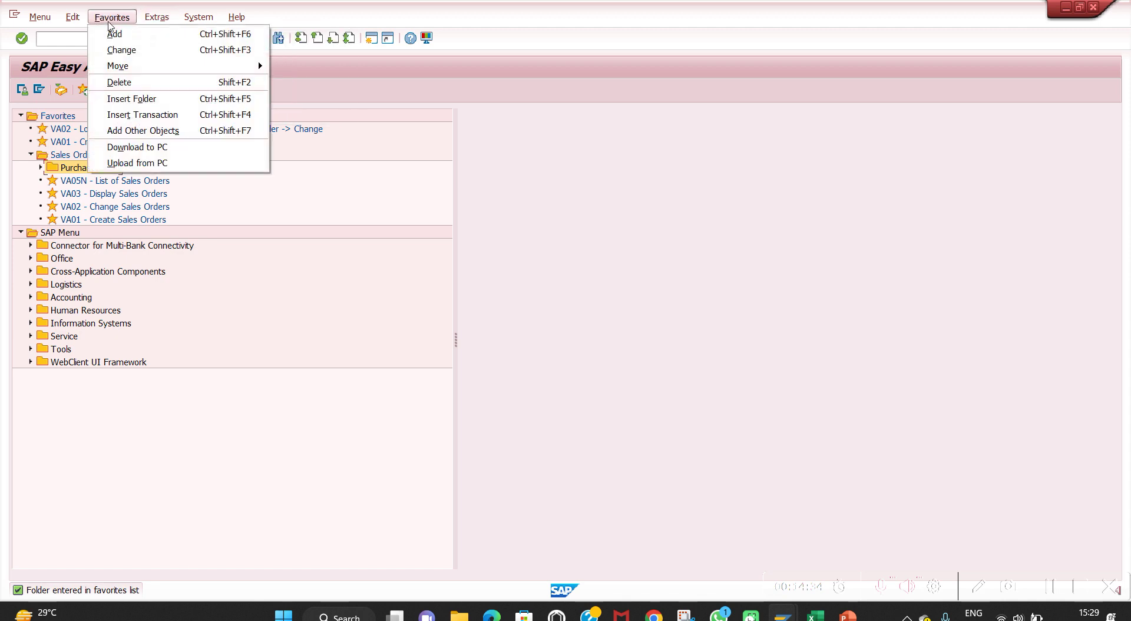
{"action": "left_click", "coordinate": [128, 84]}
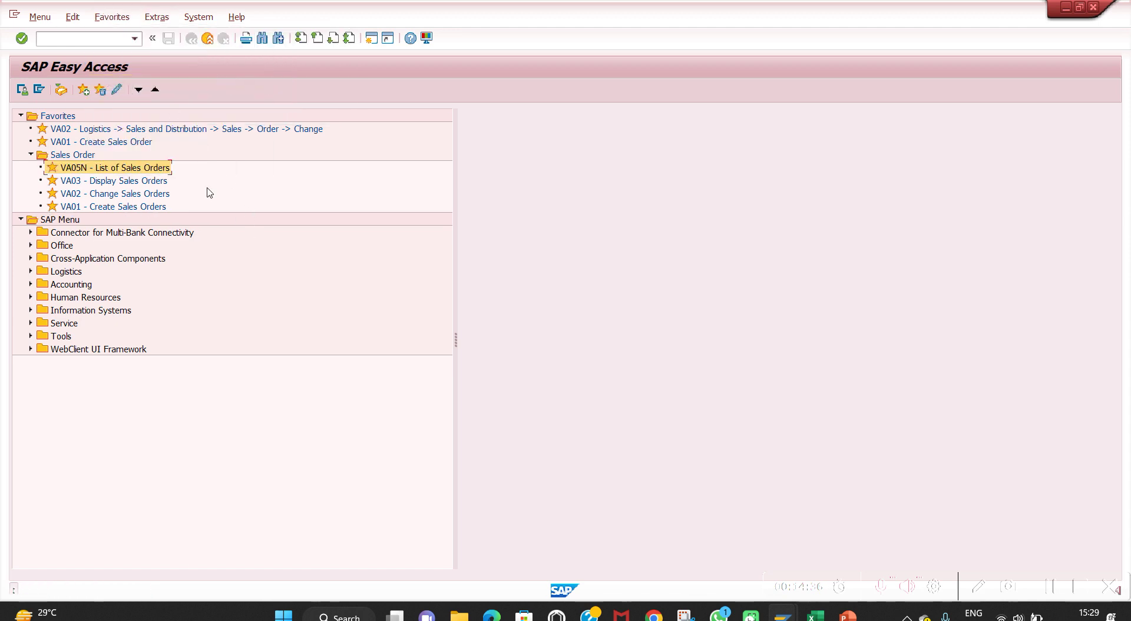
- Recreate the Purchase Order folder at the top level of Favorites
{"action": "left_click", "coordinate": [67, 117]}
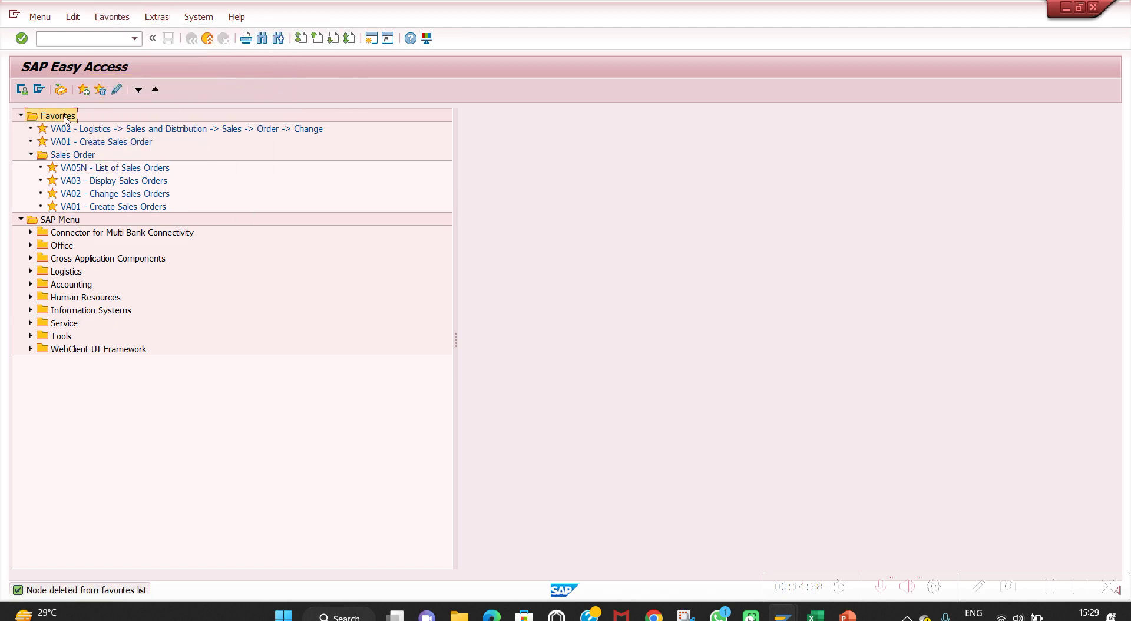
{"action": "left_click", "coordinate": [121, 19]}
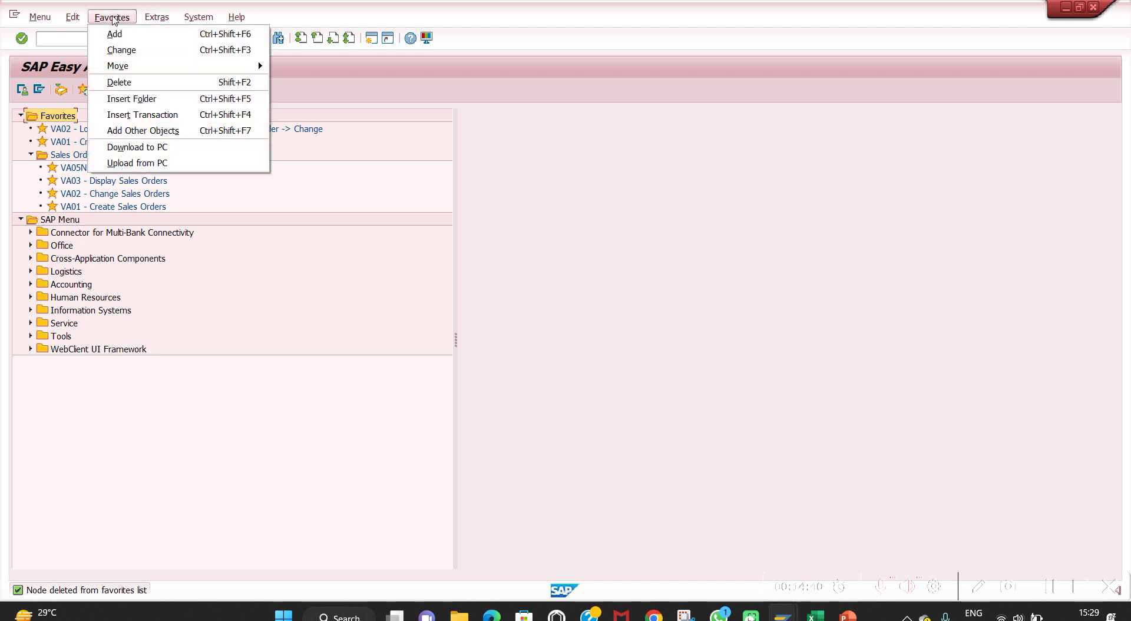
{"action": "left_click", "coordinate": [147, 100]}
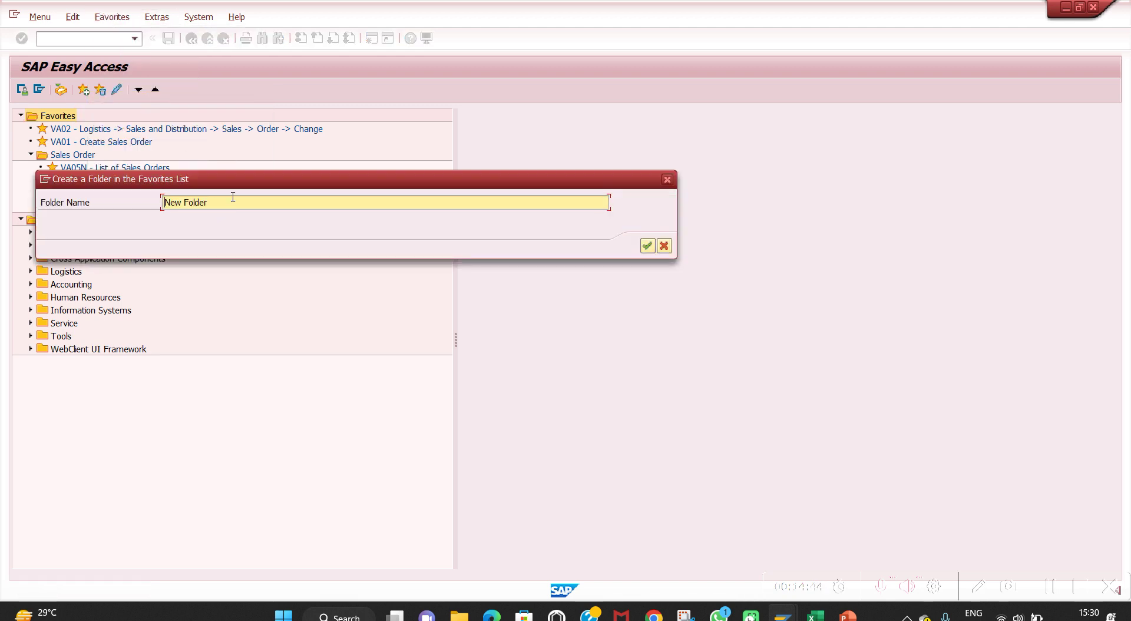
{"action": "type", "text": "Purchase"}
{"action": "left_click", "coordinate": [647, 245]}
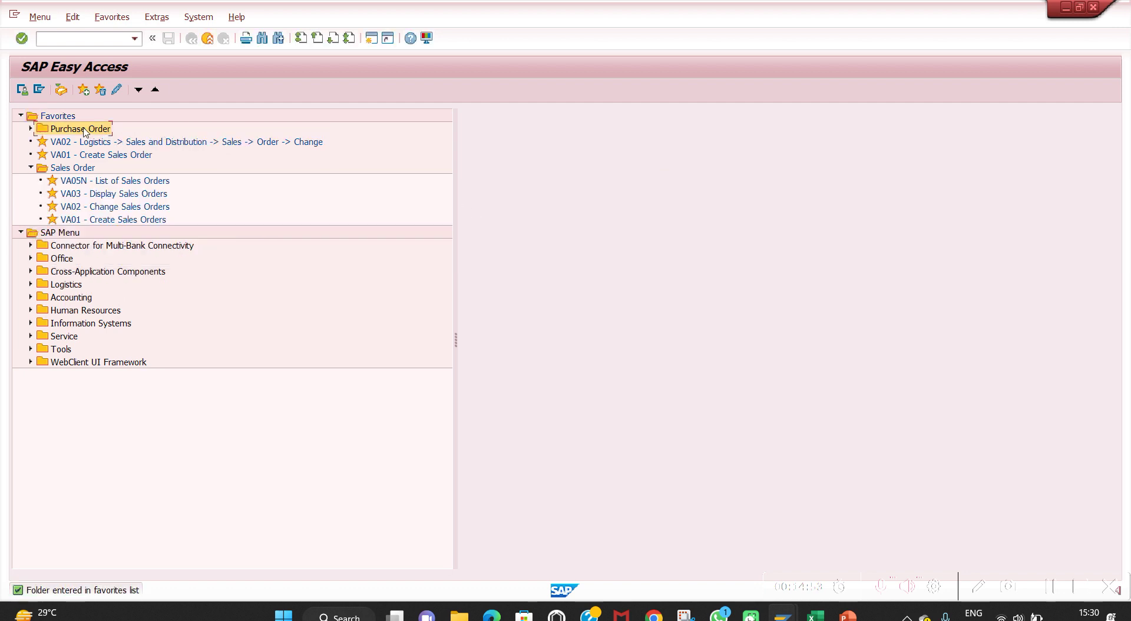
{"action": "left_click", "coordinate": [112, 17]}
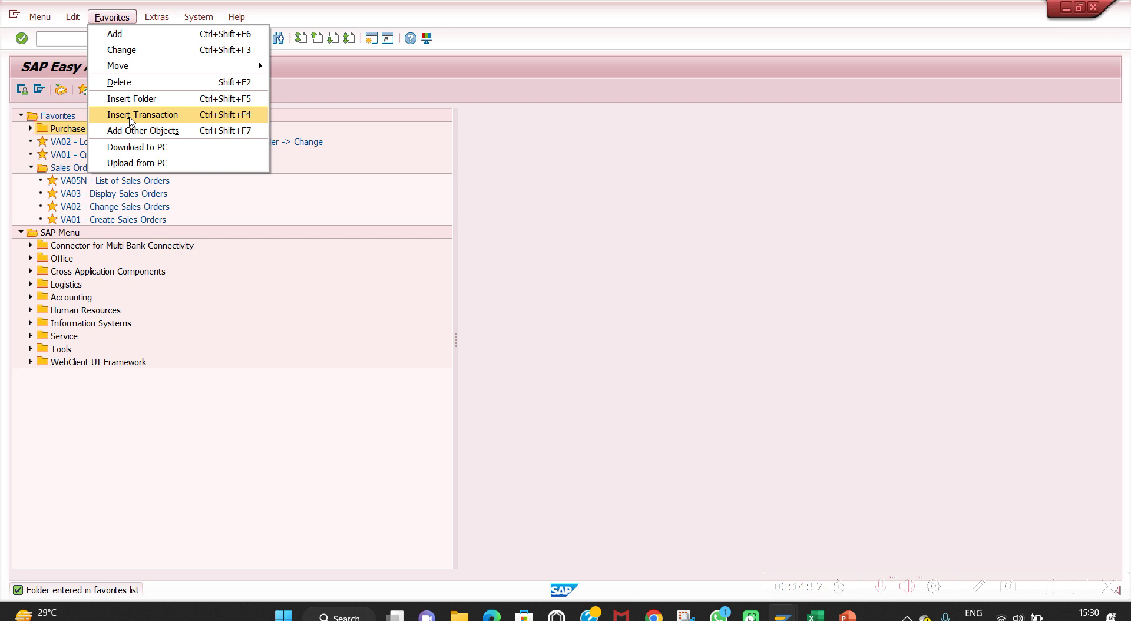
- Add the ME21N and ME22N transactions to the Purchase Order folder
{"action": "left_click", "coordinate": [131, 116]}
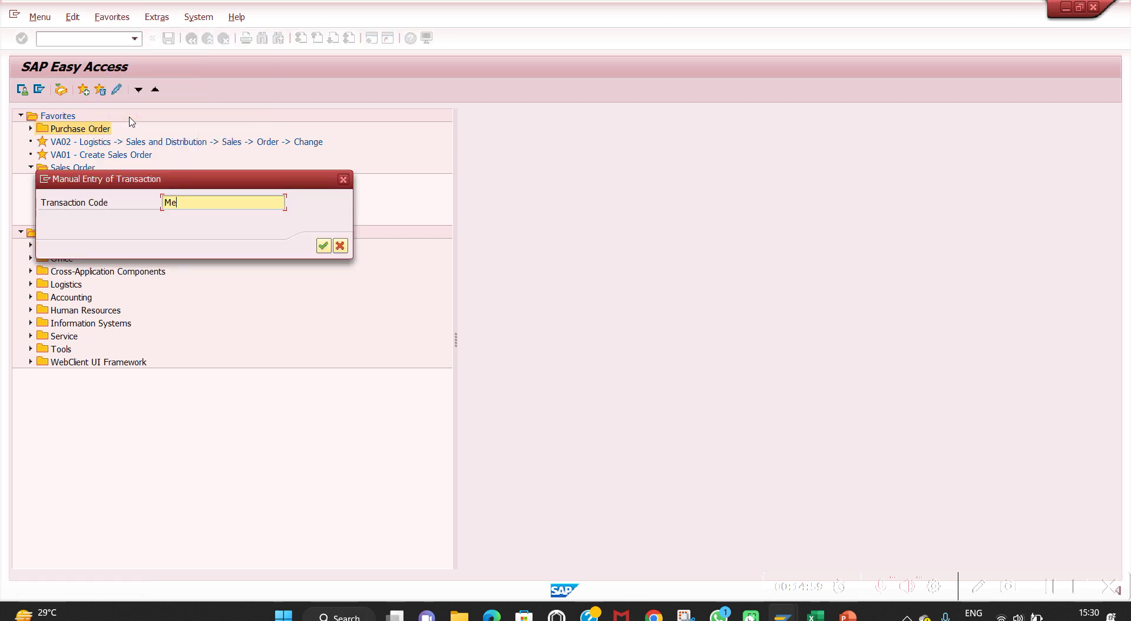
{"action": "type", "text": "Me21n"}
{"action": "left_click", "coordinate": [324, 246]}
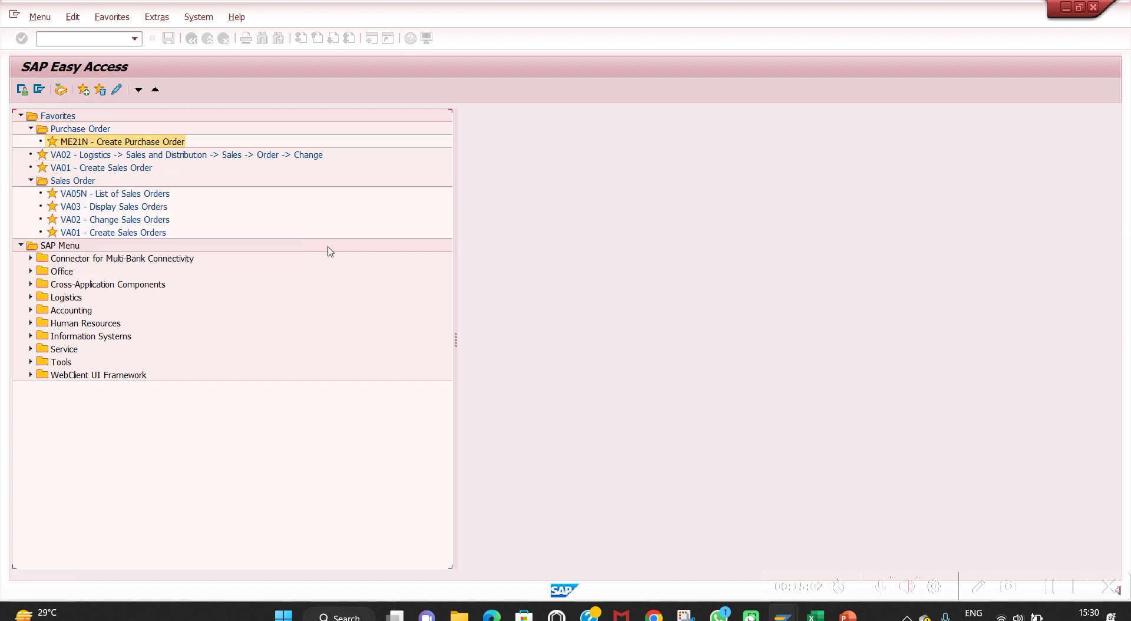
{"action": "left_click", "coordinate": [75, 130]}
{"action": "left_click", "coordinate": [118, 22]}
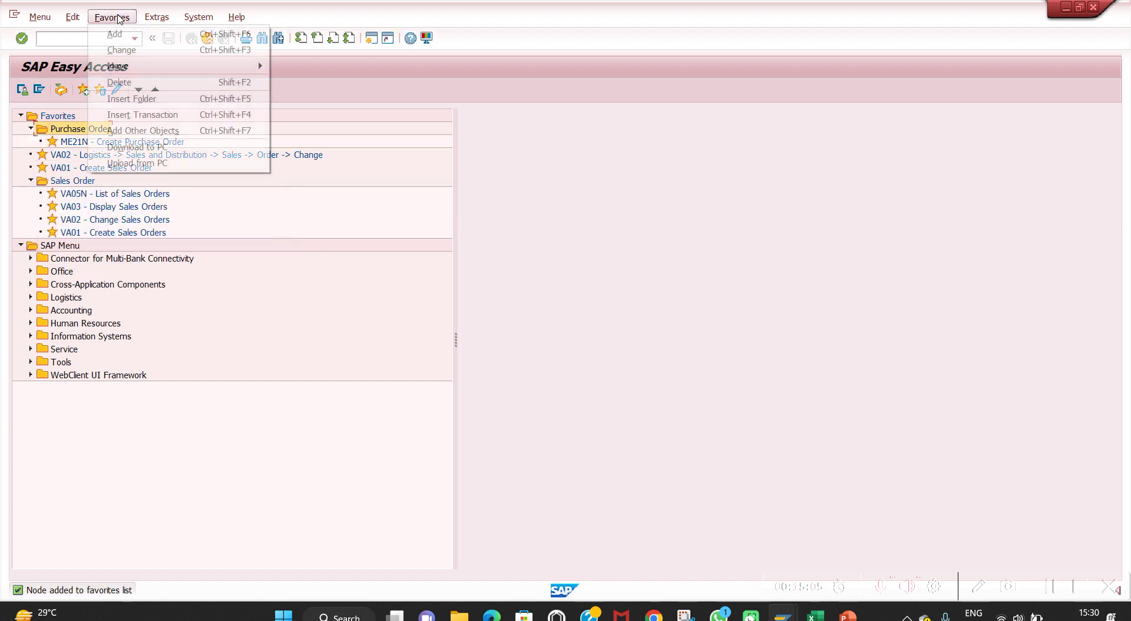
{"action": "left_click", "coordinate": [140, 115]}
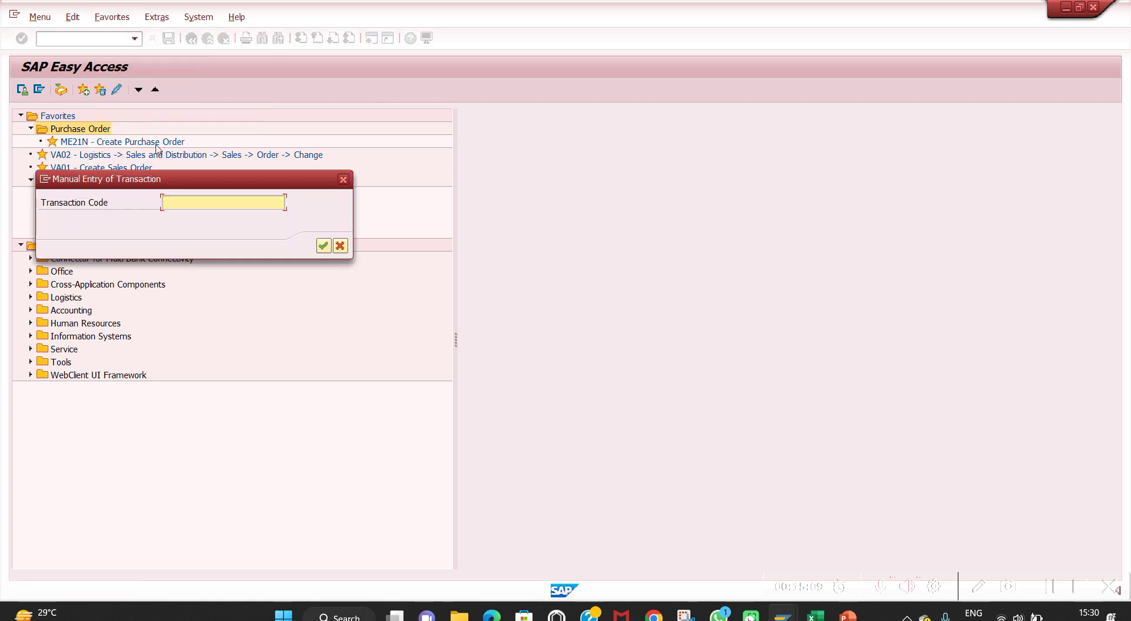
{"action": "type", "text": "Me"}
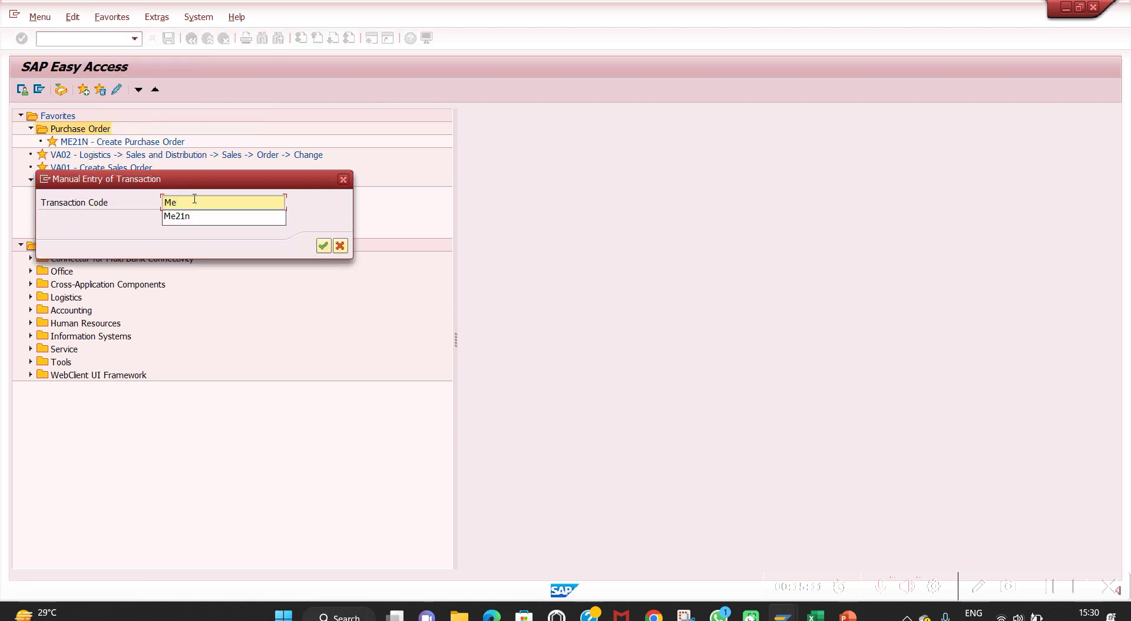
{"action": "type", "text": "22n"}
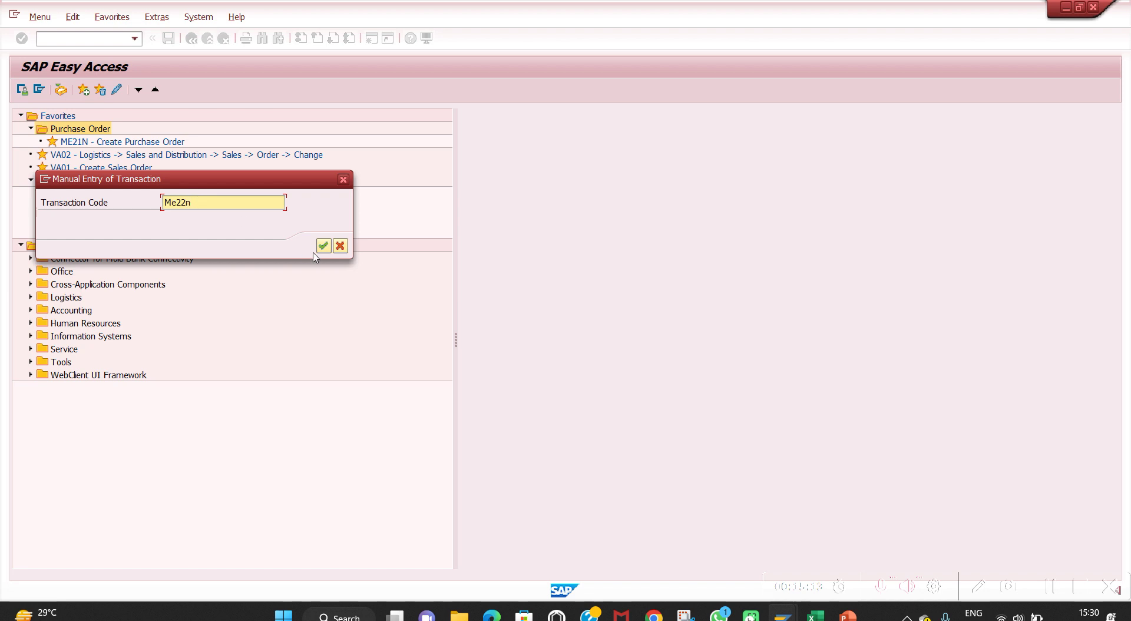
{"action": "left_click", "coordinate": [323, 245]}
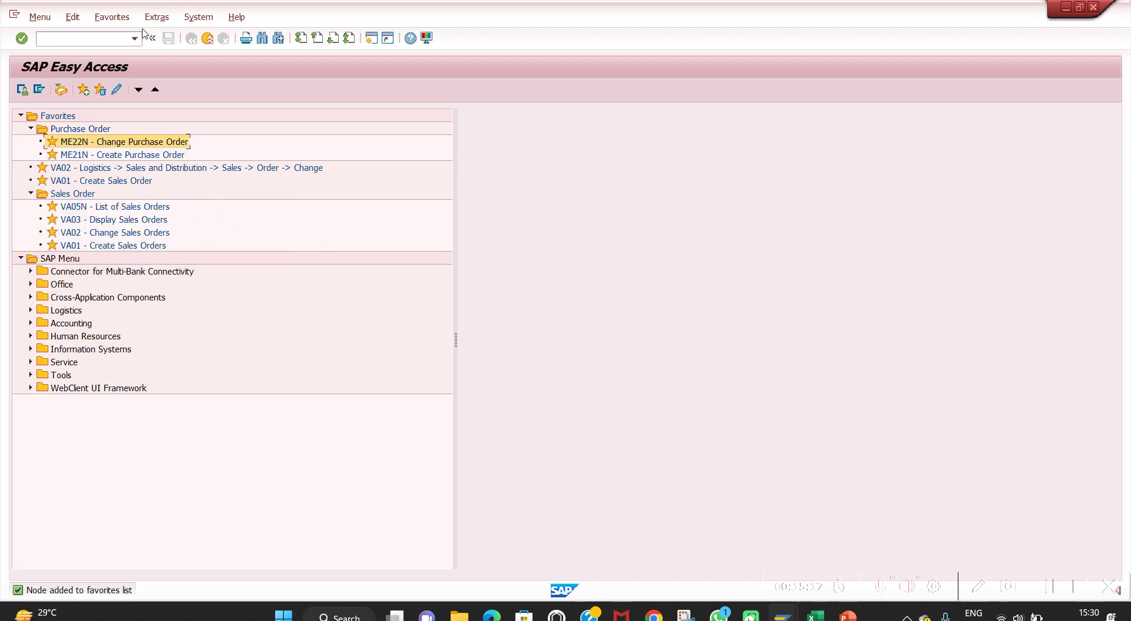
{"action": "left_click", "coordinate": [118, 17]}
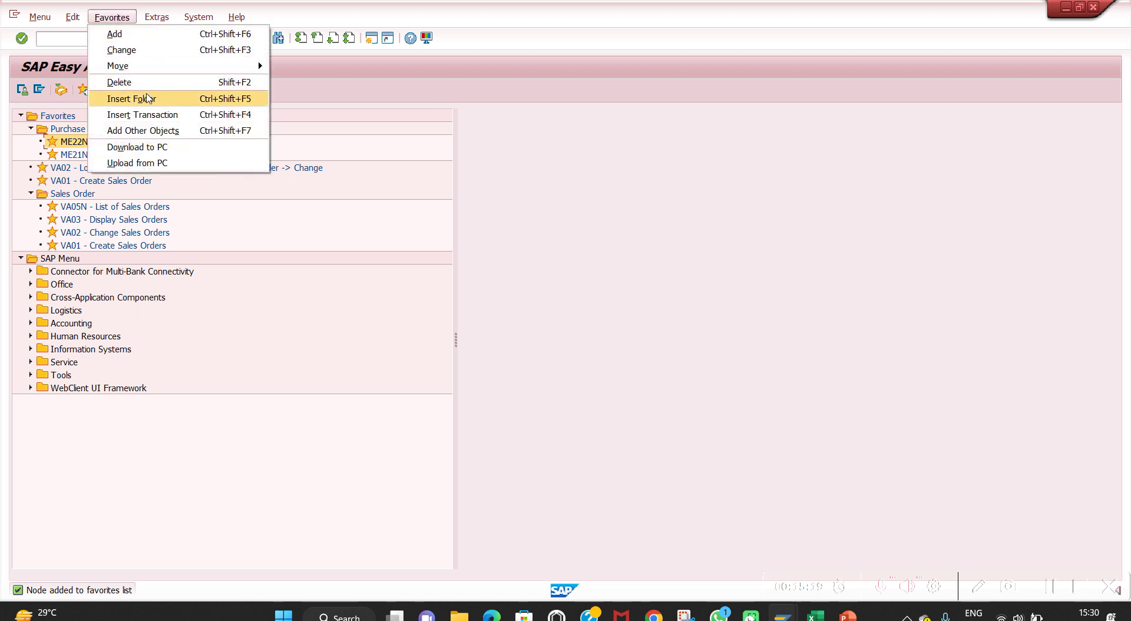
- Delete the loose top-level VA02 and VA01 favorites
{"action": "left_click", "coordinate": [482, 240]}
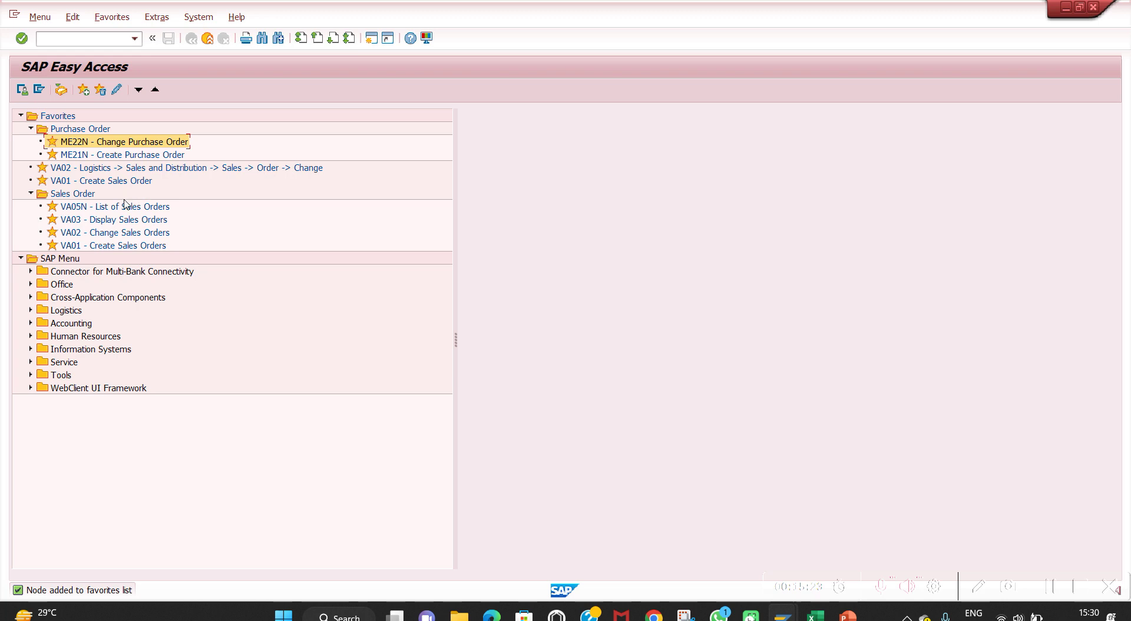
{"action": "left_click", "coordinate": [151, 171]}
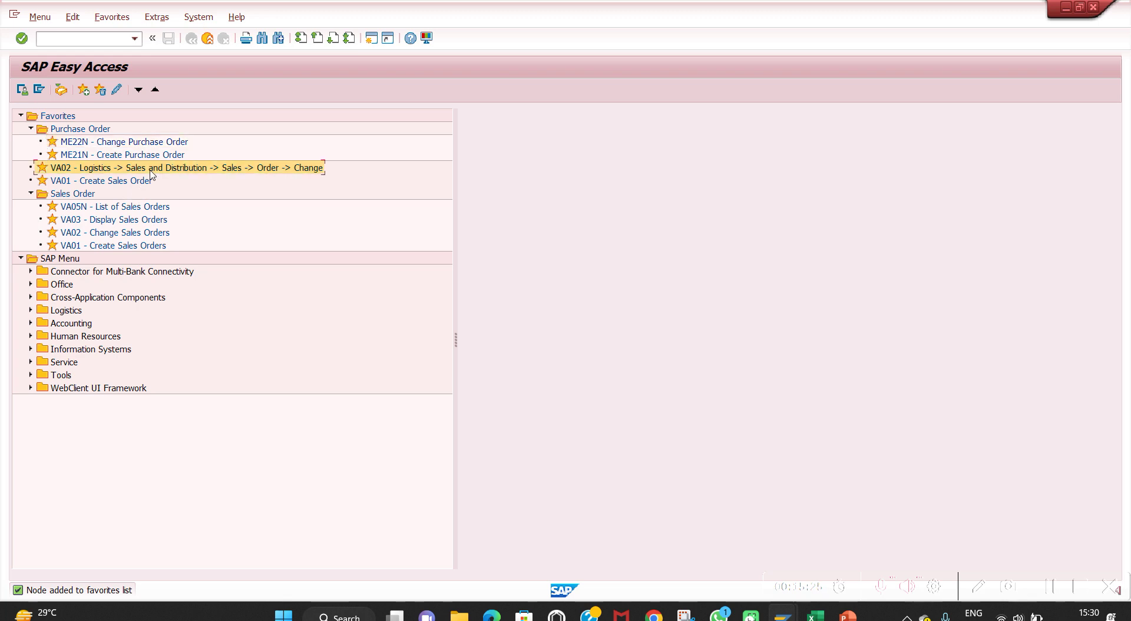
{"action": "left_click", "coordinate": [114, 16]}
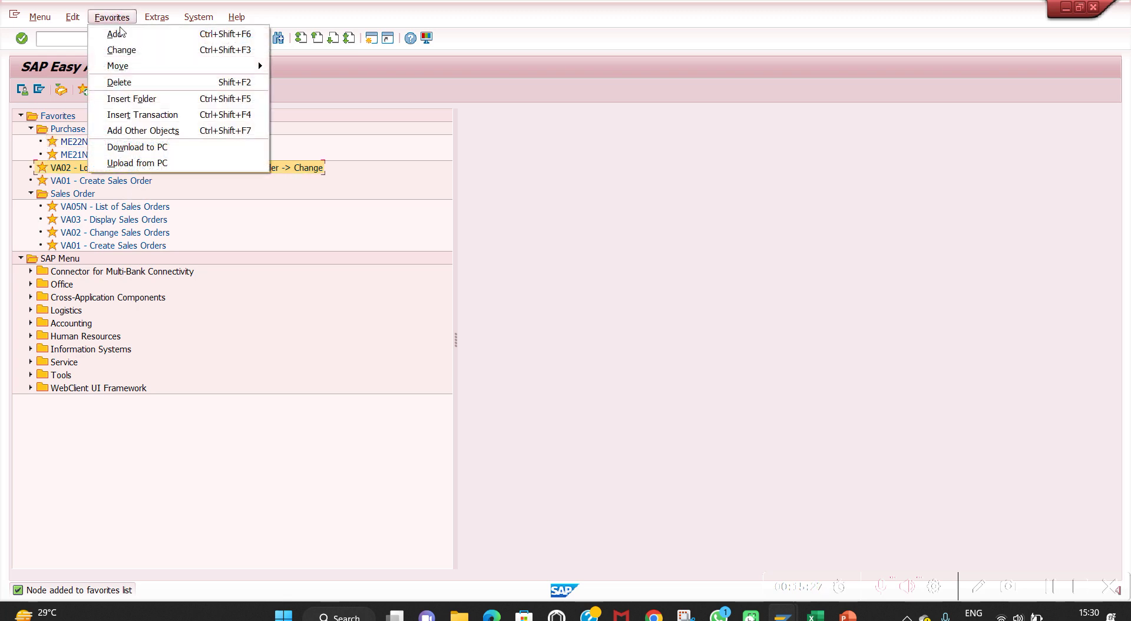
{"action": "left_click", "coordinate": [64, 171]}
{"action": "left_click", "coordinate": [112, 16]}
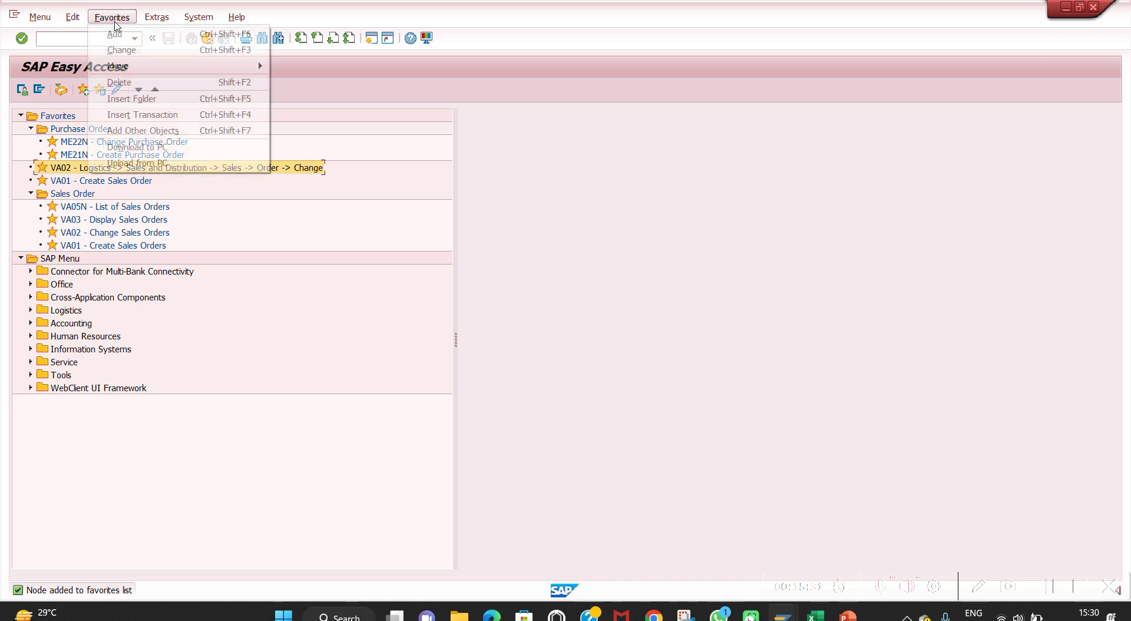
{"action": "left_click", "coordinate": [135, 83]}
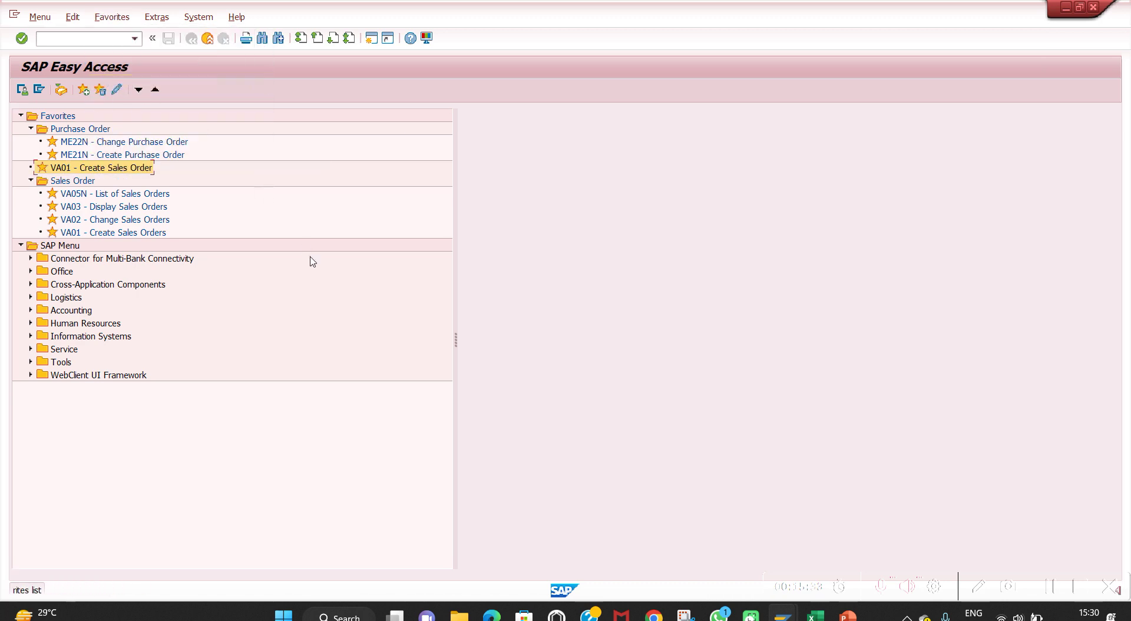
{"action": "left_click", "coordinate": [112, 17]}
{"action": "left_click", "coordinate": [135, 83]}
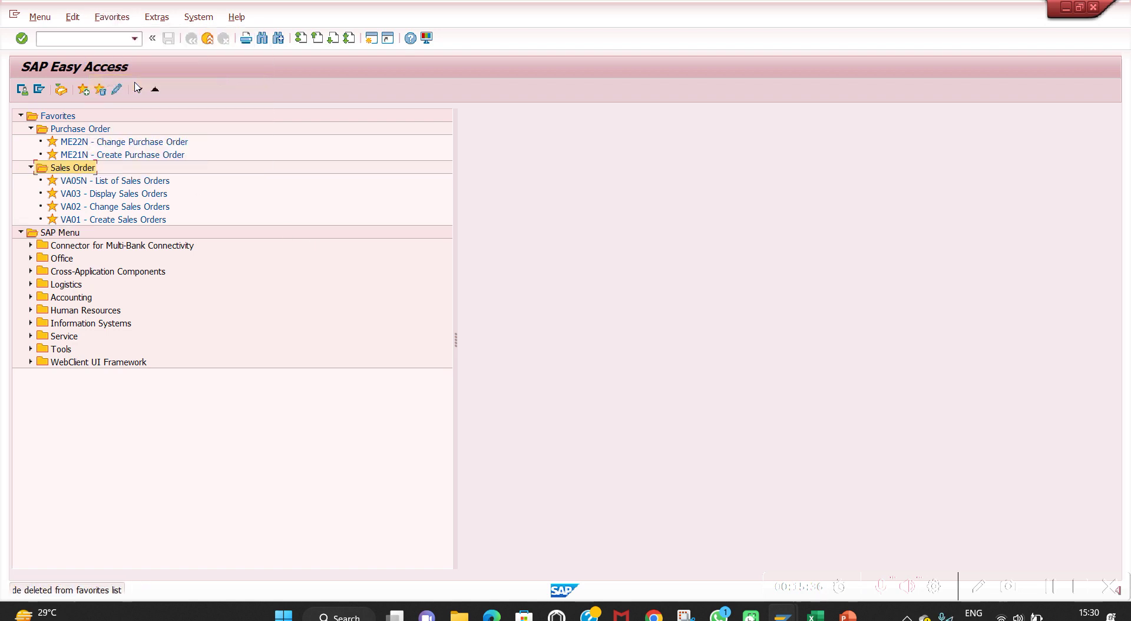
{"action": "left_click", "coordinate": [89, 129]}
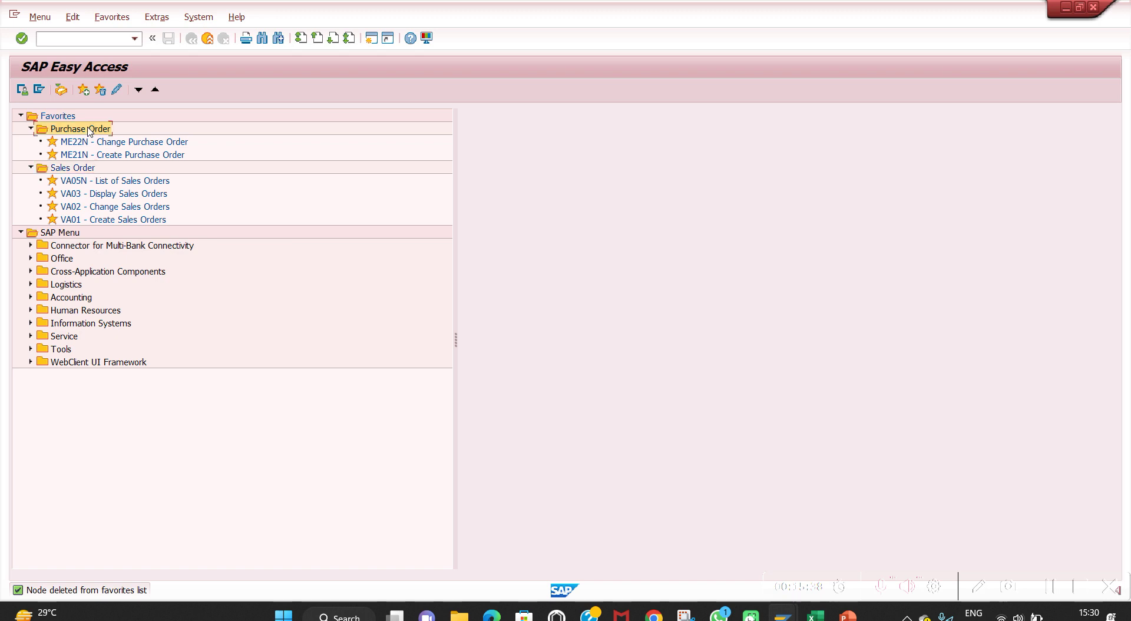
{"action": "left_click", "coordinate": [115, 18]}
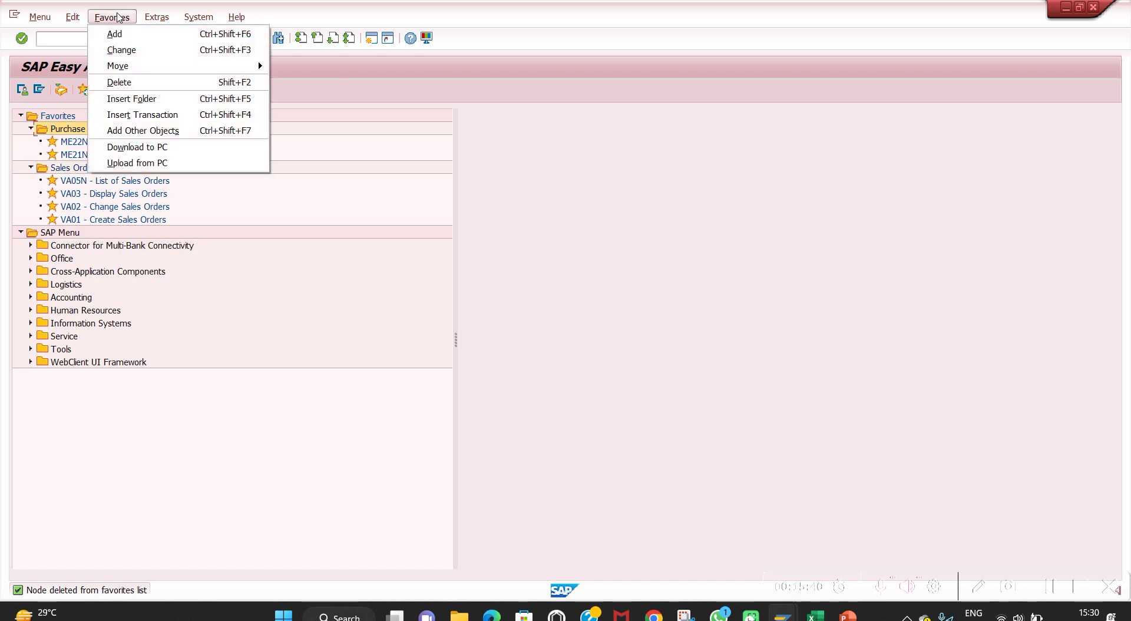
- Delete the Purchase Order folder with its contents and the VA03 favorite
{"action": "left_click", "coordinate": [135, 83]}
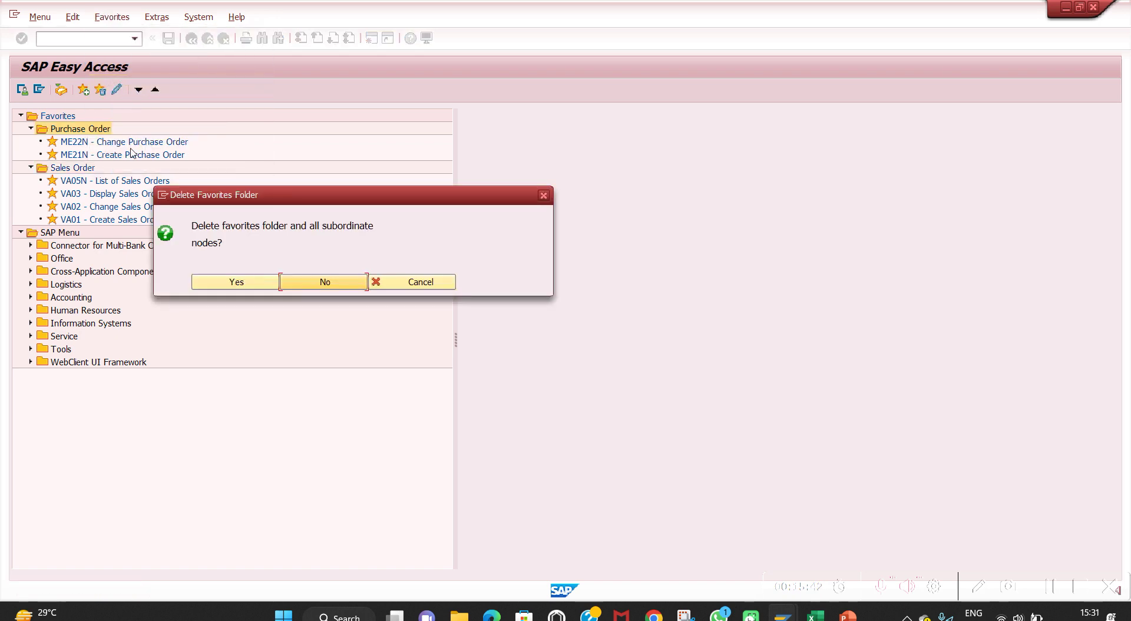
{"action": "left_click", "coordinate": [220, 273]}
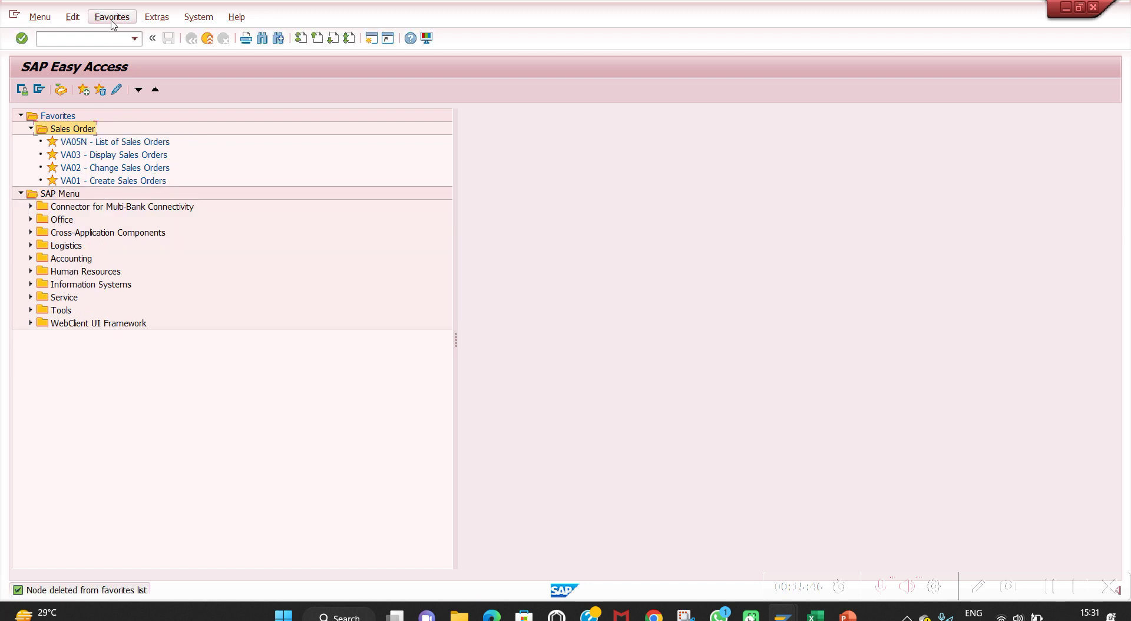
{"action": "left_click", "coordinate": [81, 146]}
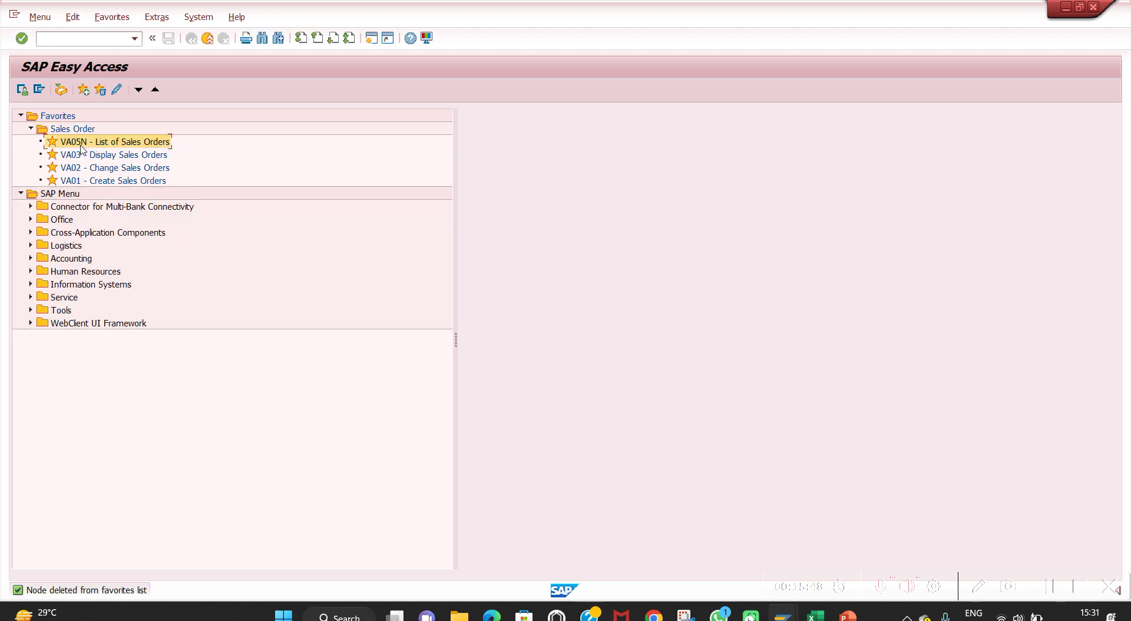
{"action": "left_click", "coordinate": [80, 156]}
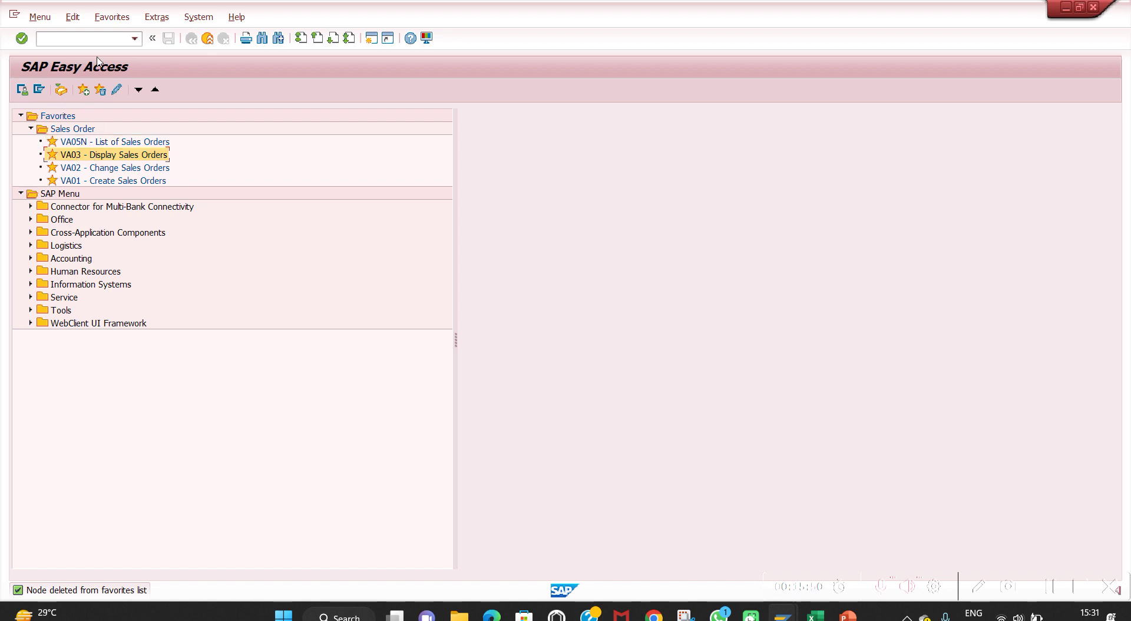
{"action": "left_click", "coordinate": [112, 18]}
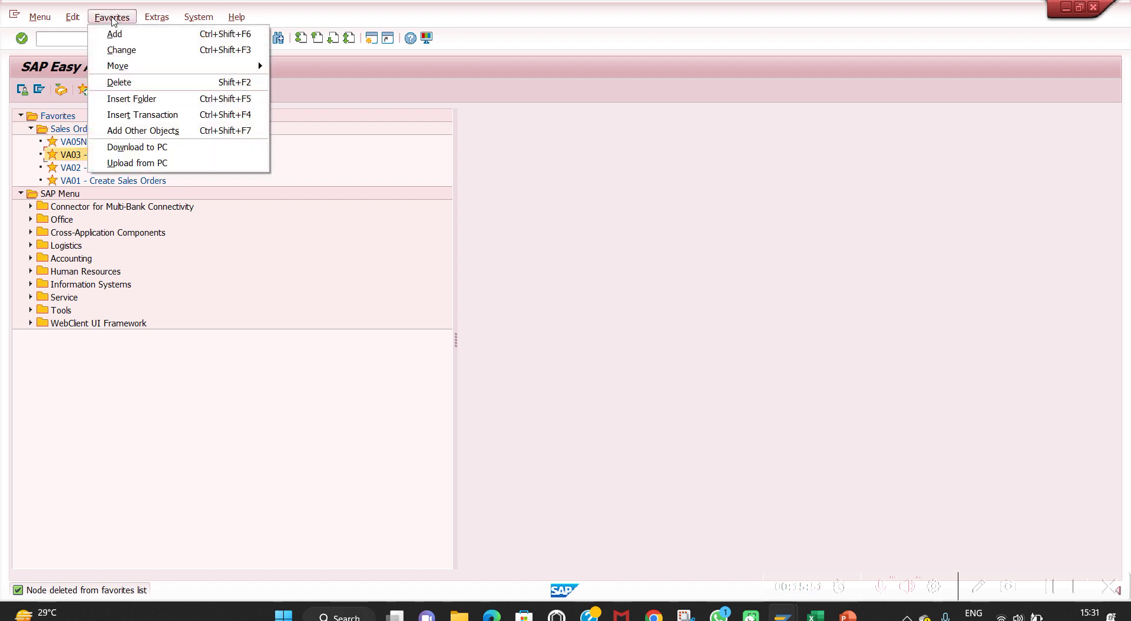
{"action": "left_click", "coordinate": [129, 86]}
- Delete the Sales Order folder and its contents
{"action": "left_click", "coordinate": [76, 130]}
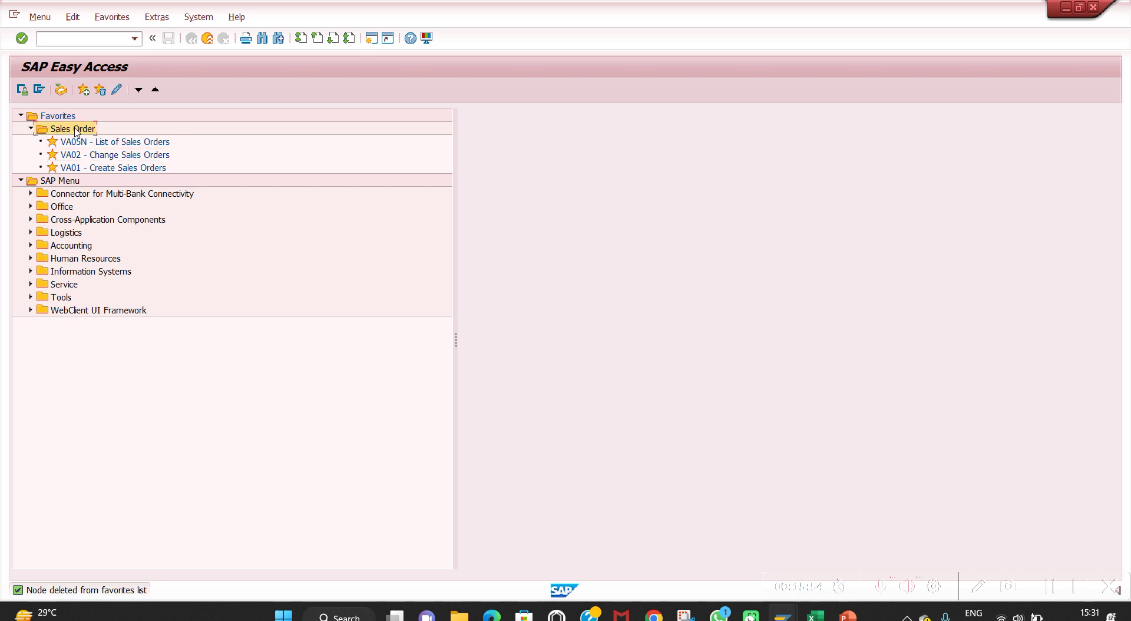
{"action": "left_click", "coordinate": [108, 19]}
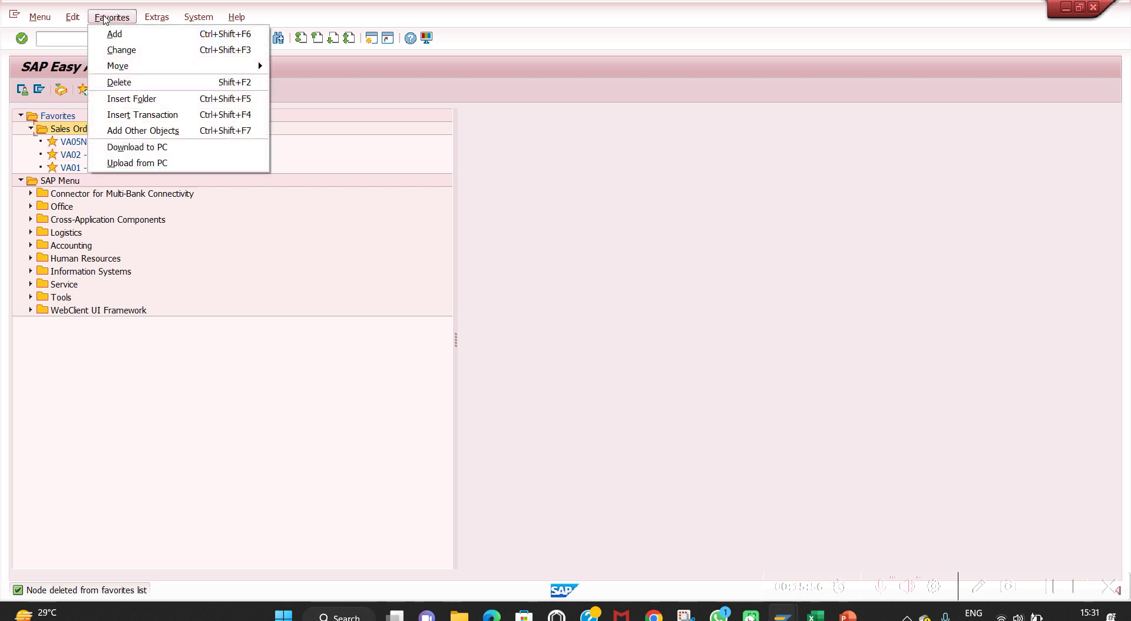
{"action": "left_click", "coordinate": [128, 86]}
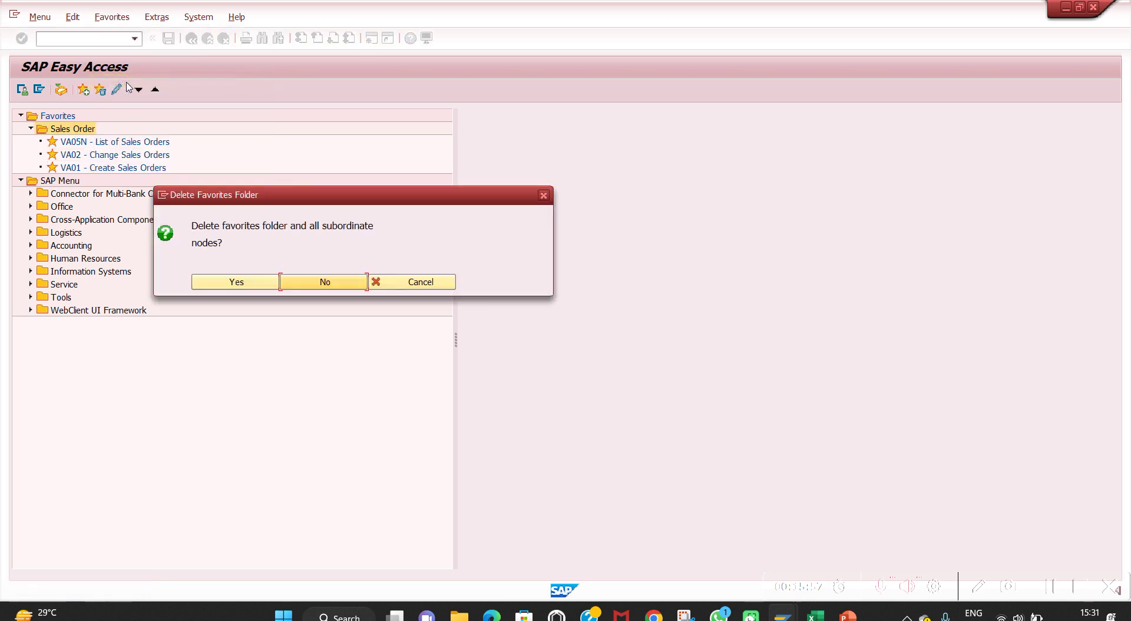
{"action": "left_click", "coordinate": [248, 284]}
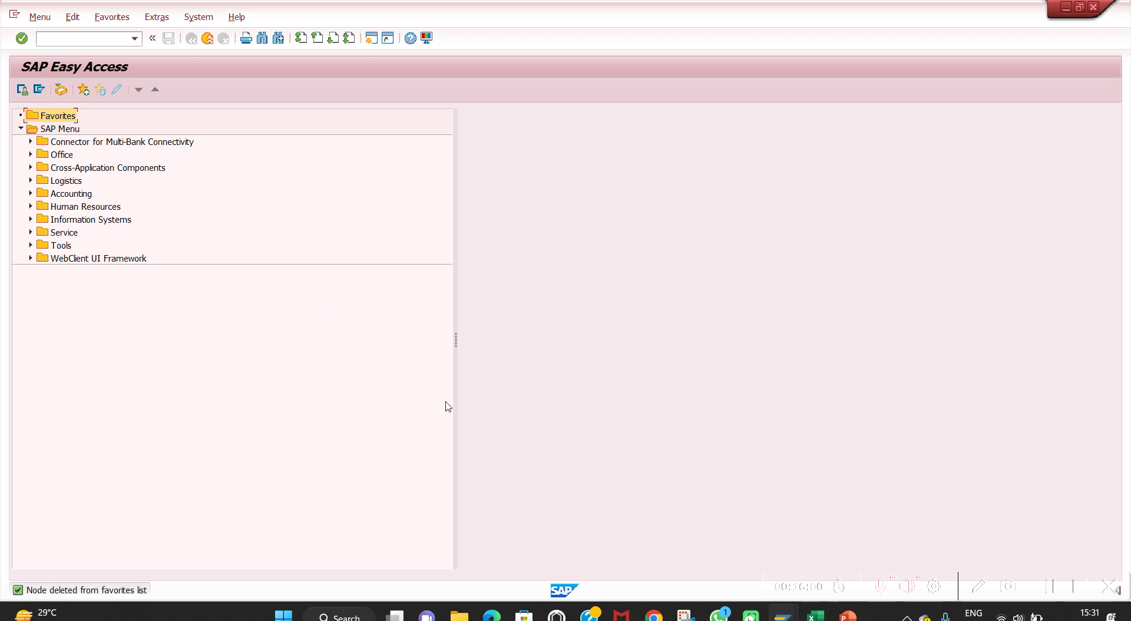
- Check the dropdown technical names topic in Excel, then minimize Excel
{"action": "left_click", "coordinate": [814, 614]}
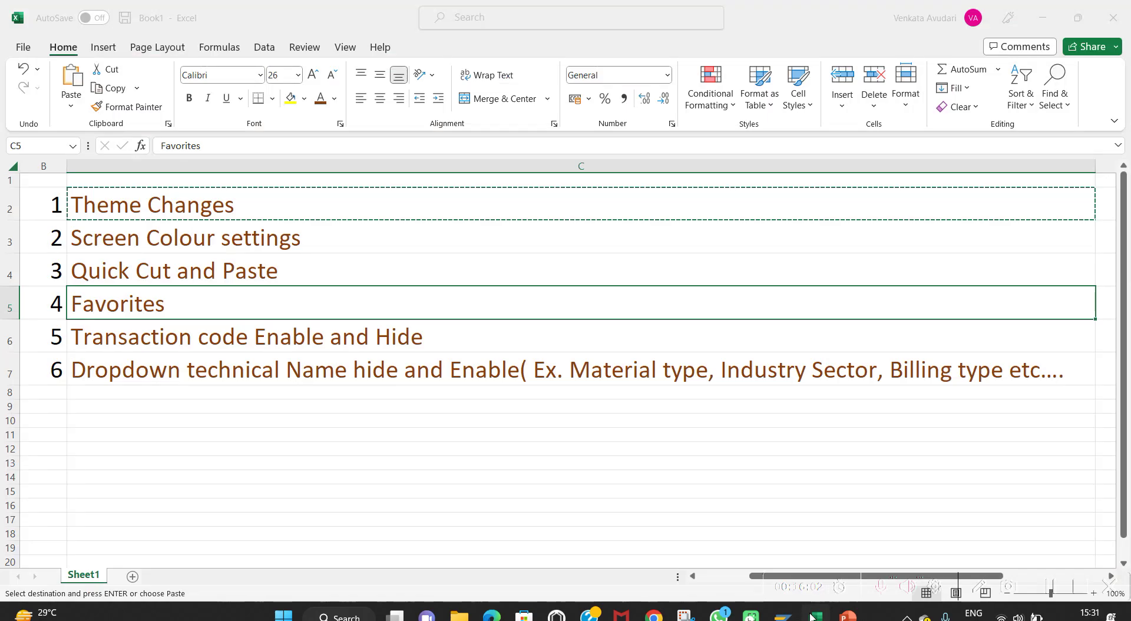
{"action": "left_click", "coordinate": [311, 383]}
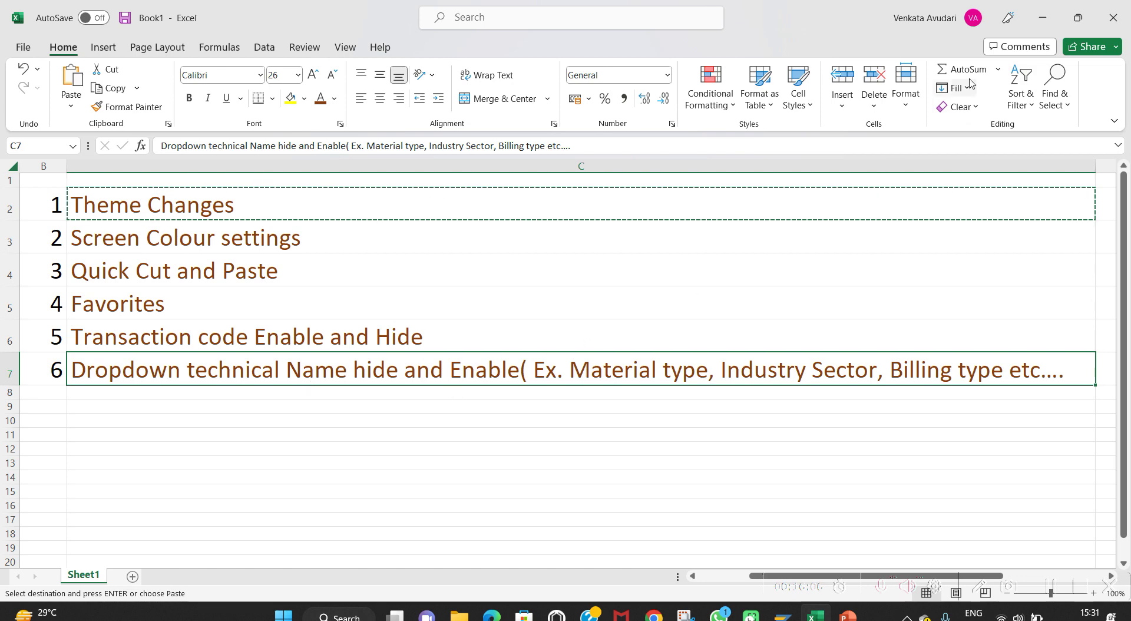
{"action": "left_click", "coordinate": [1041, 18]}
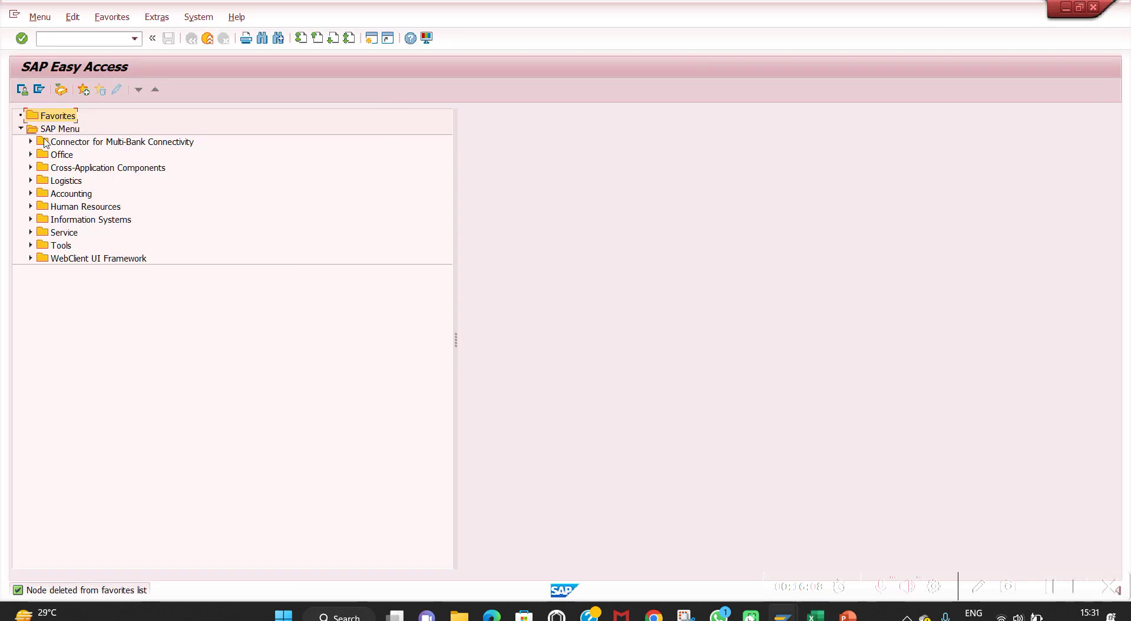
- Open MM01 and review the Industry Sector and Material type dropdown choices
{"action": "type", "text": "mm0"}
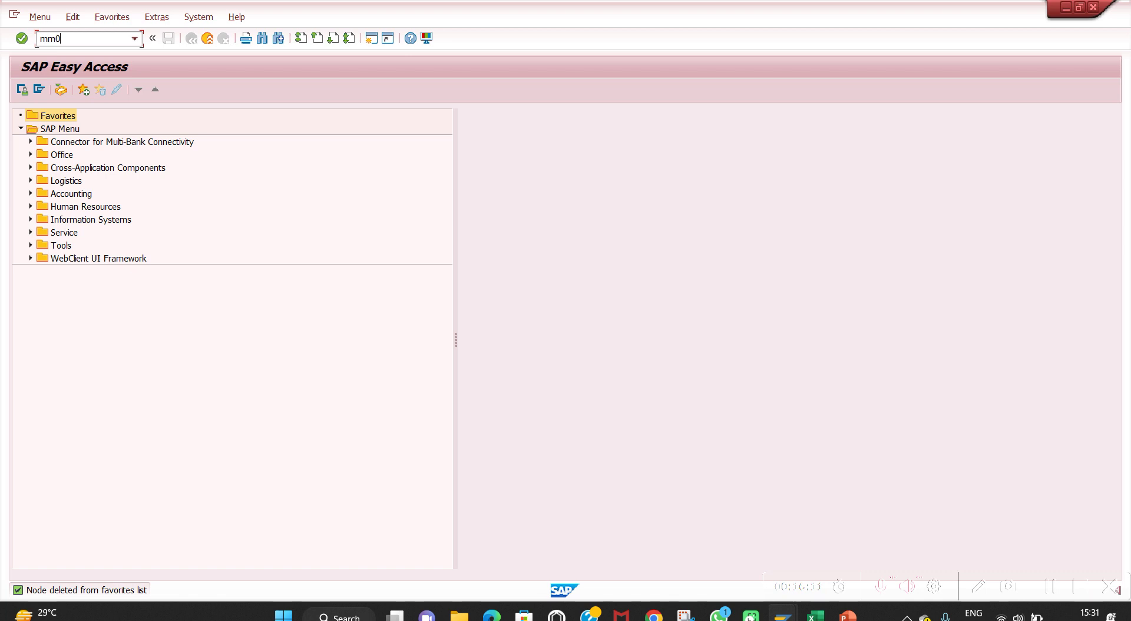
{"action": "type", "text": "1"}
{"action": "key", "text": "Return"}
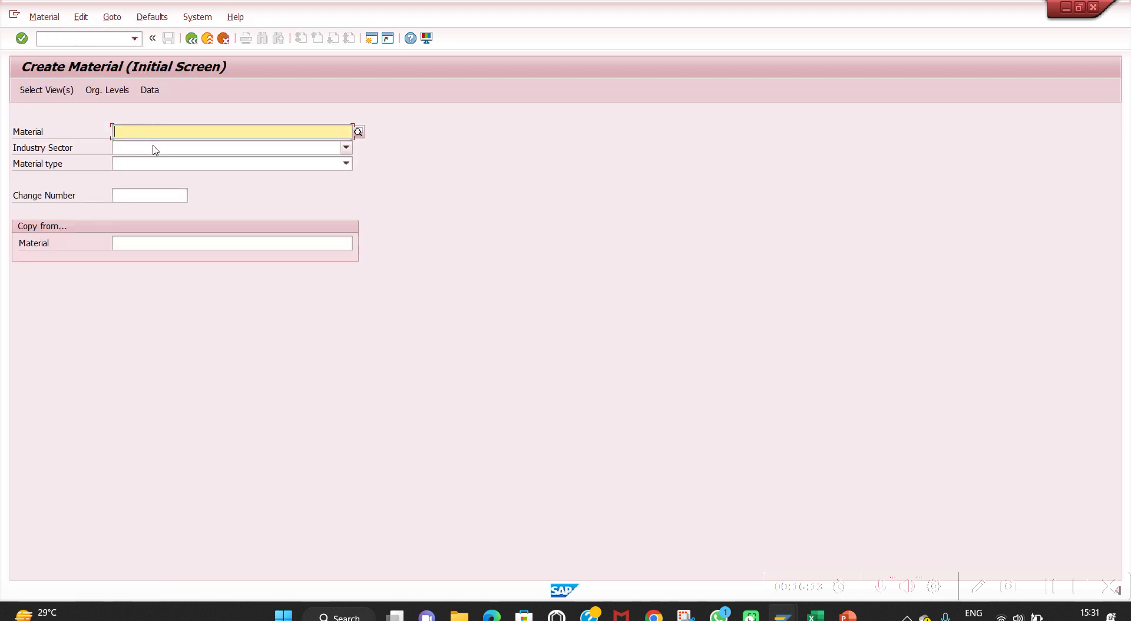
{"action": "left_click", "coordinate": [154, 150]}
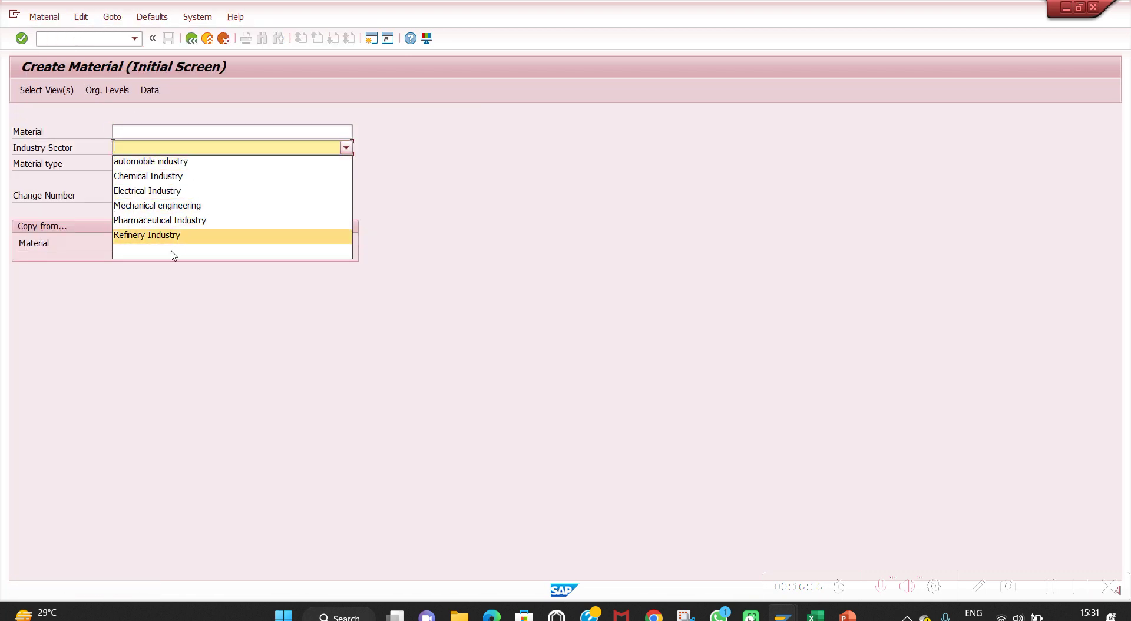
{"action": "left_click", "coordinate": [504, 170]}
{"action": "left_click", "coordinate": [346, 165]}
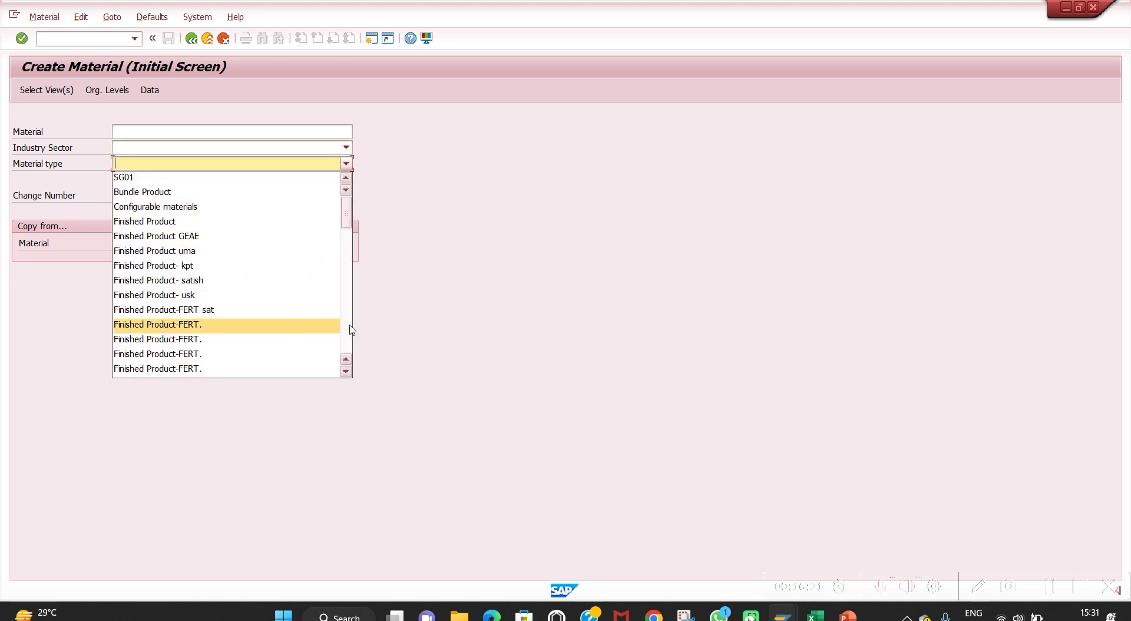
{"action": "scroll", "coordinate": [352, 330], "scroll_direction": "down", "scroll_amount": 10}
{"action": "left_click", "coordinate": [500, 263]}
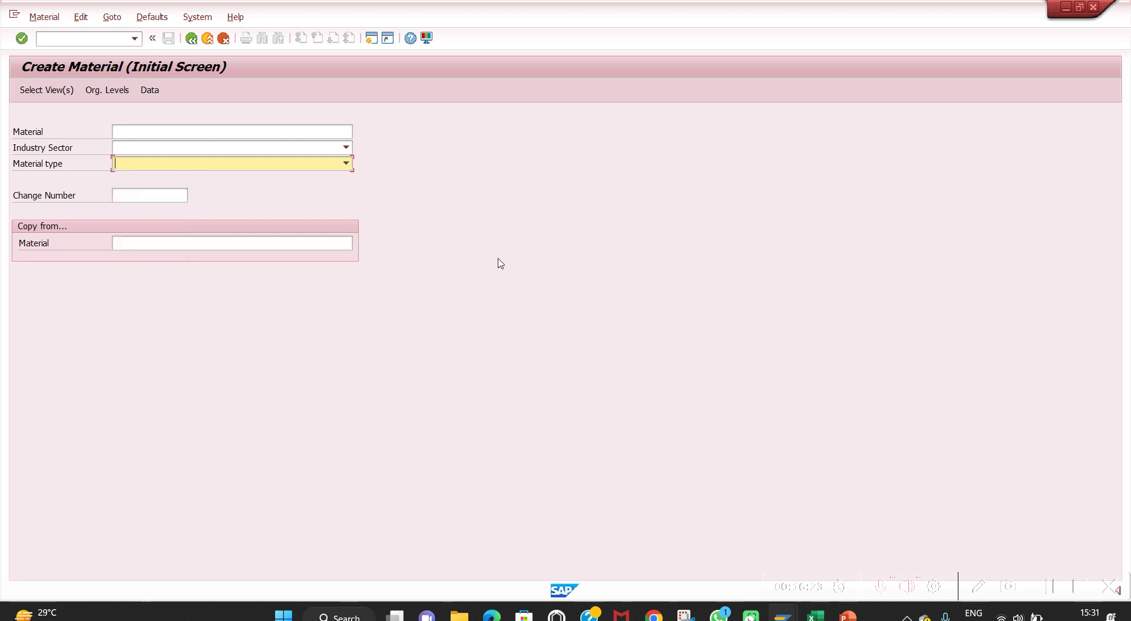
- Run /nvf01 and check the Billing Type choices and first Document cell
{"action": "left_click", "coordinate": [56, 37]}
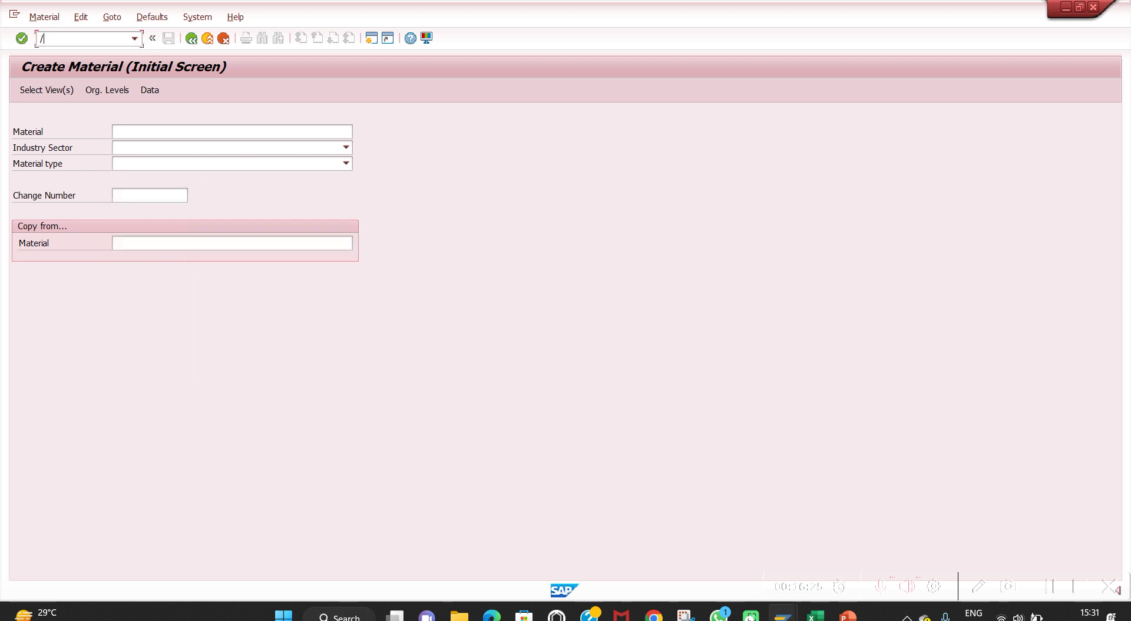
{"action": "type", "text": "/nvf01"}
{"action": "key", "text": "Return"}
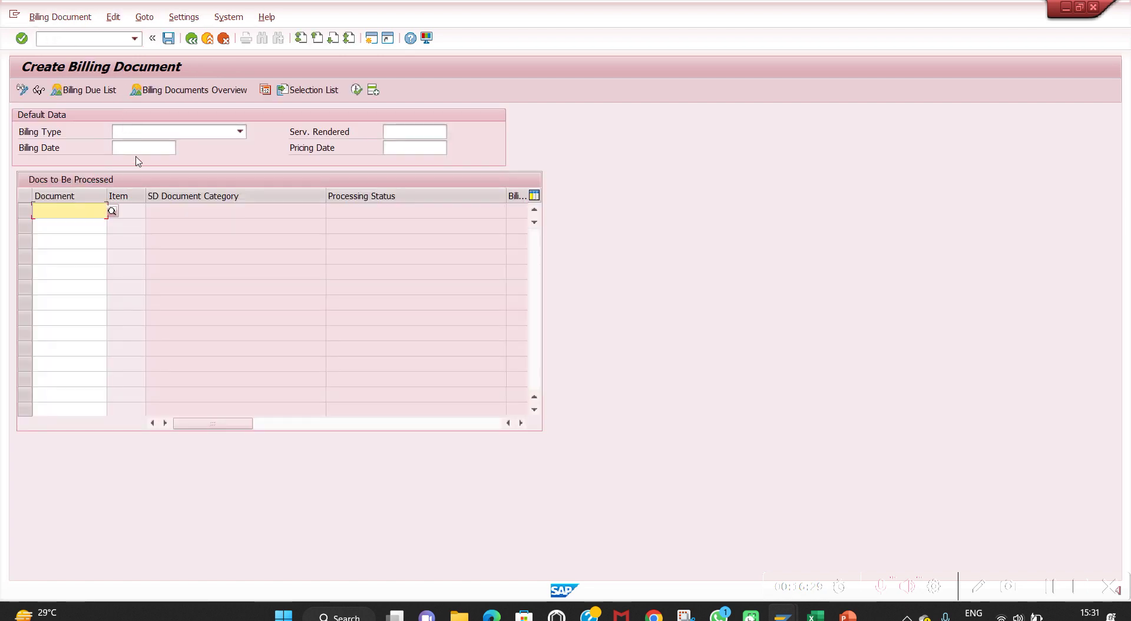
{"action": "left_click", "coordinate": [180, 135]}
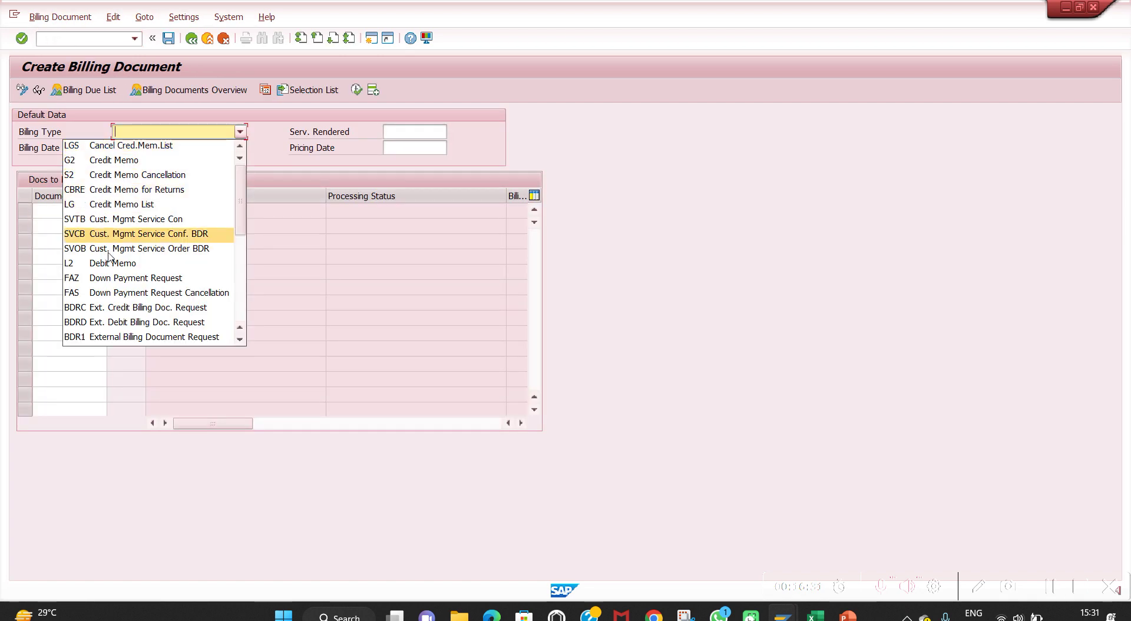
{"action": "left_click", "coordinate": [308, 247]}
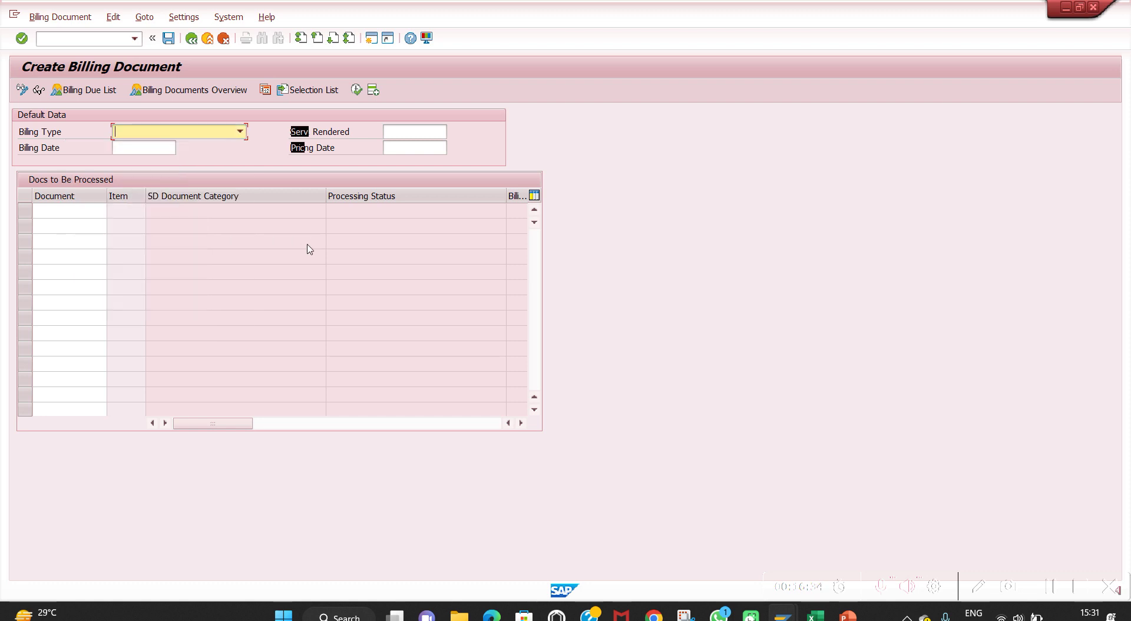
{"action": "left_click", "coordinate": [86, 209]}
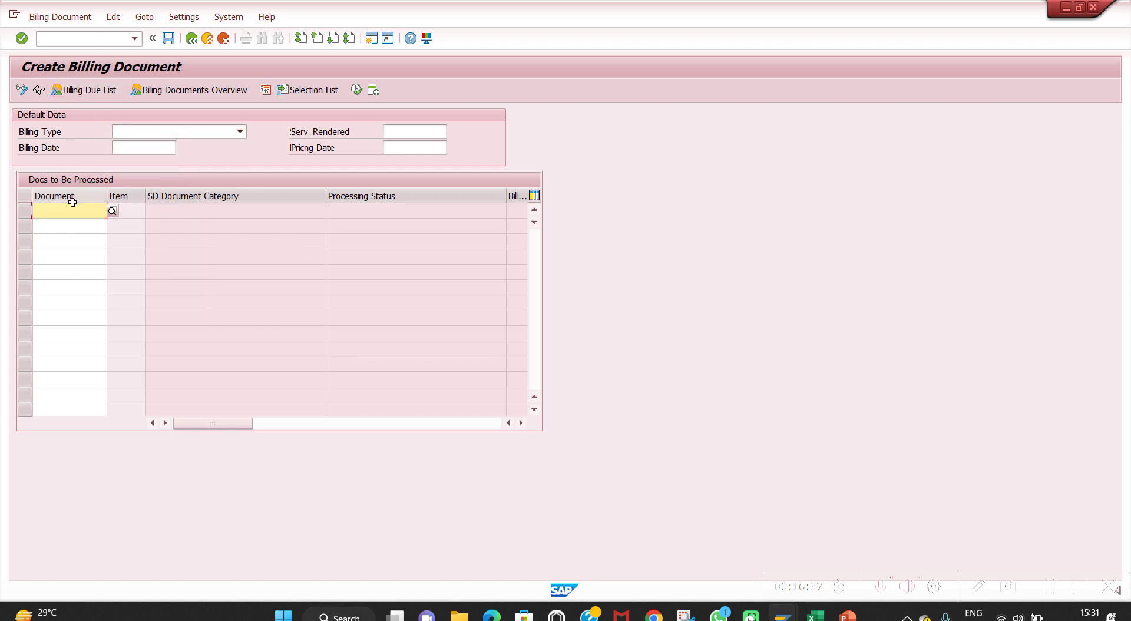
{"action": "left_click", "coordinate": [74, 209]}
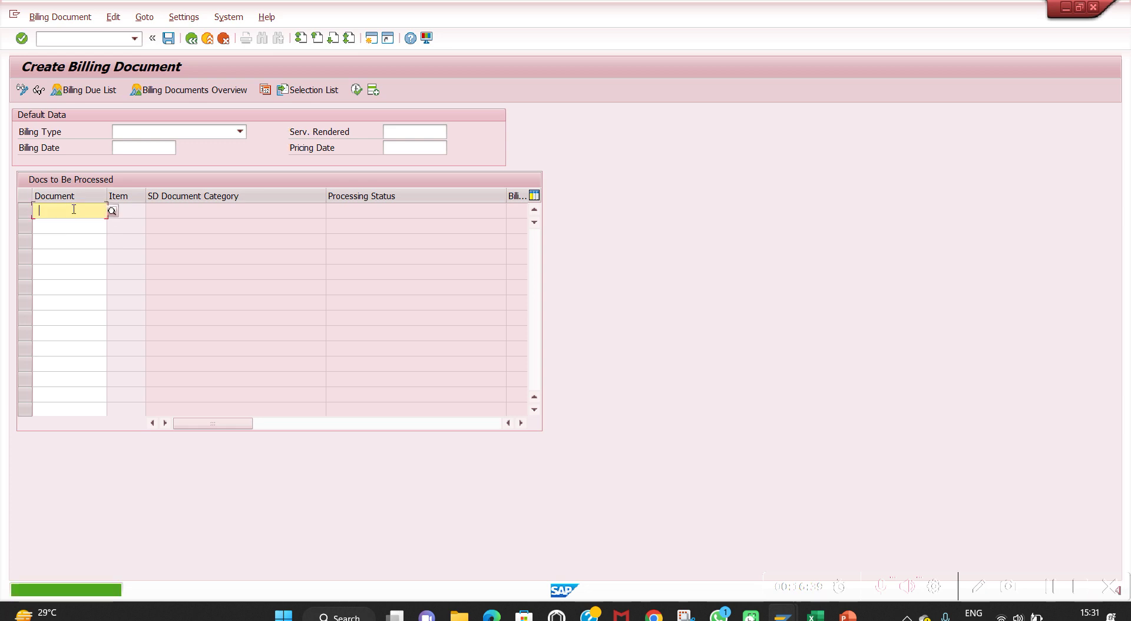
{"action": "left_click", "coordinate": [88, 40]}
- Open invoice 90000007 in VF02 and review its billing type dropdown
{"action": "type", "text": "/"}
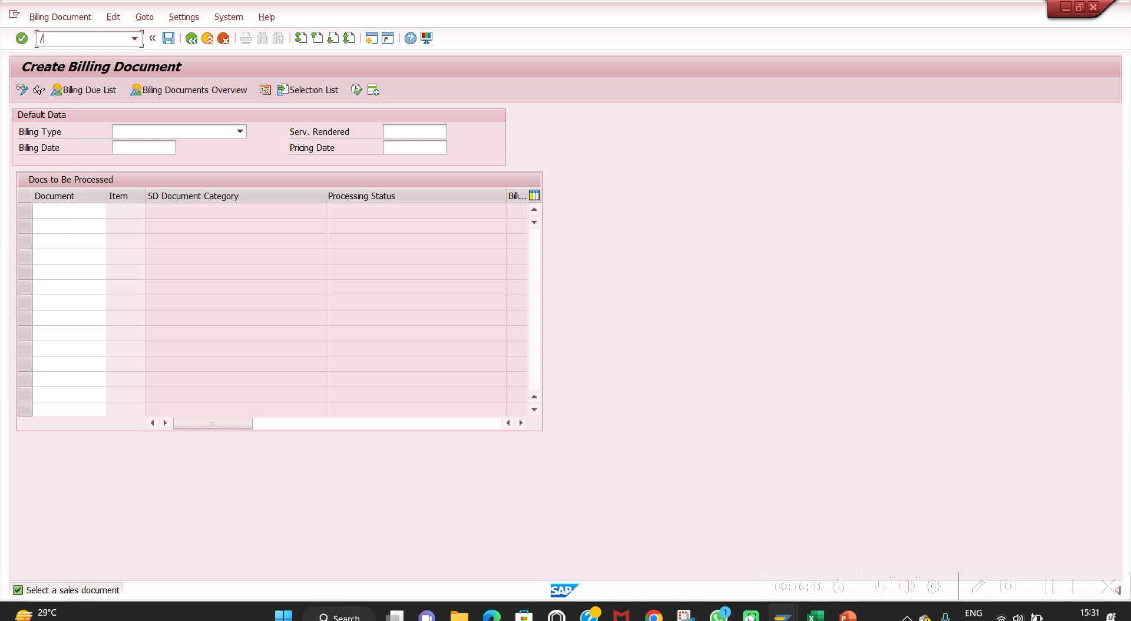
{"action": "type", "text": "nvf02"}
{"action": "key", "text": "Return"}
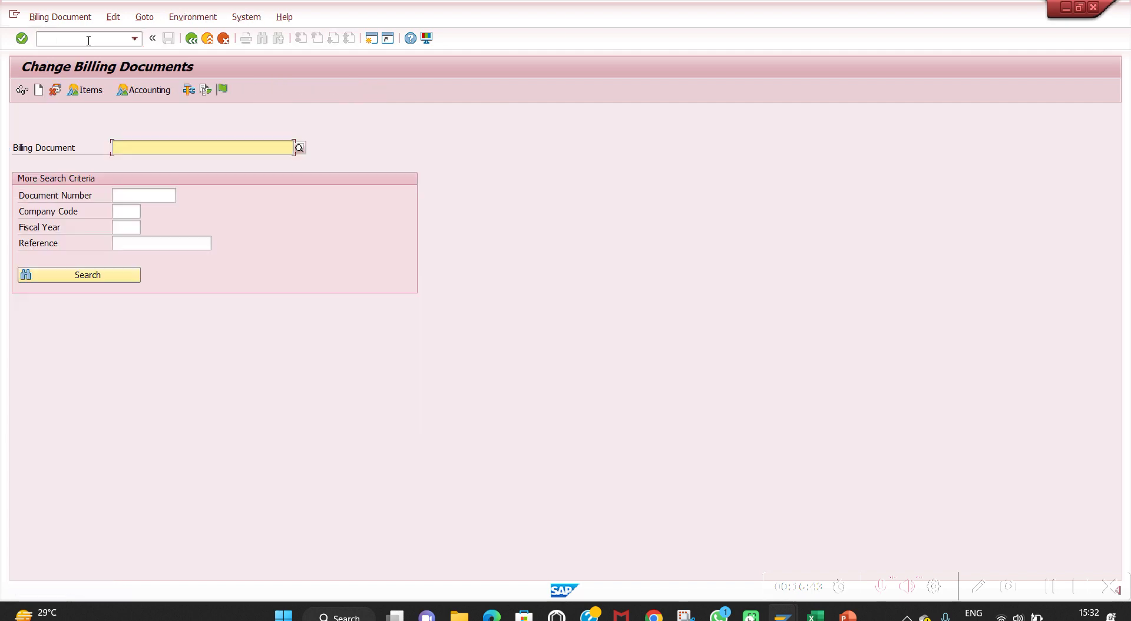
{"action": "left_click", "coordinate": [299, 149]}
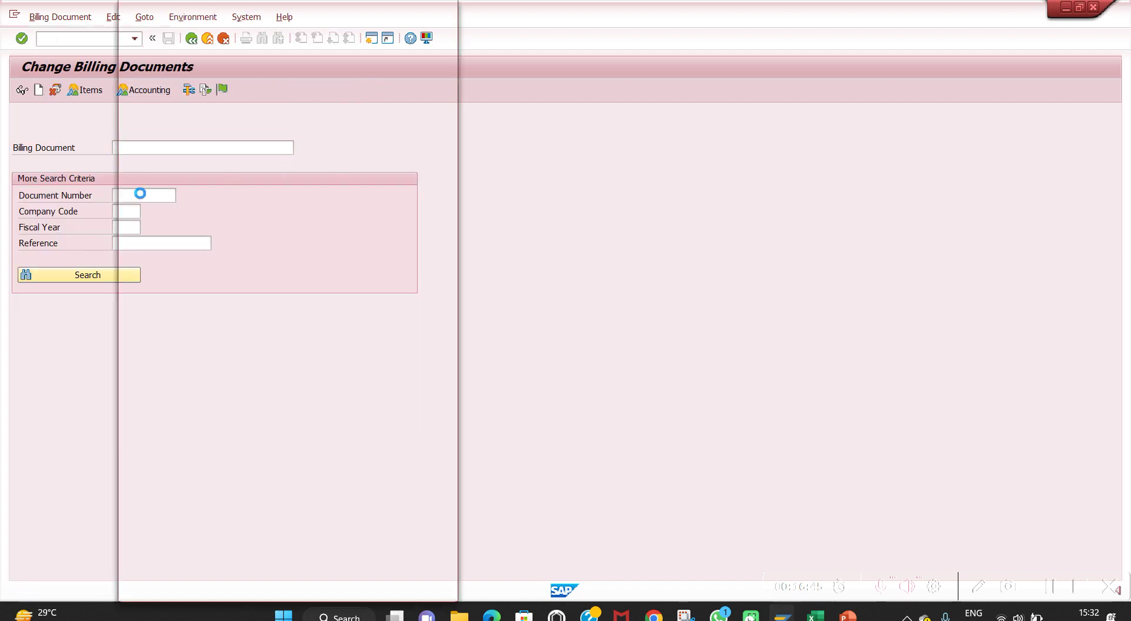
{"action": "double_click", "coordinate": [125, 178]}
{"action": "key", "text": "Return"}
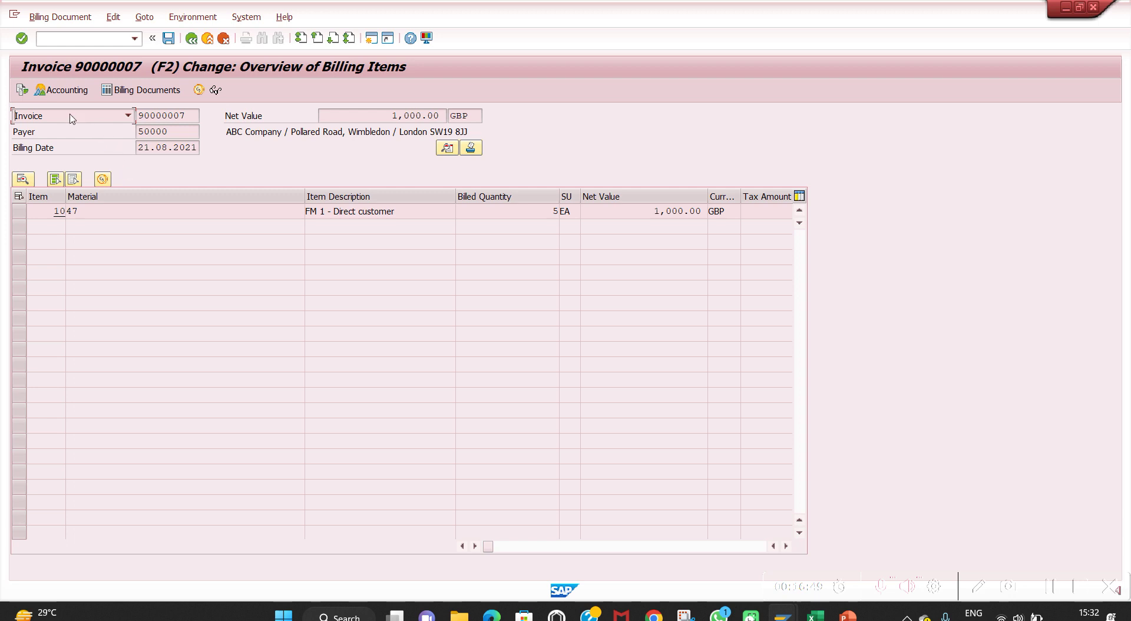
{"action": "left_click", "coordinate": [127, 116]}
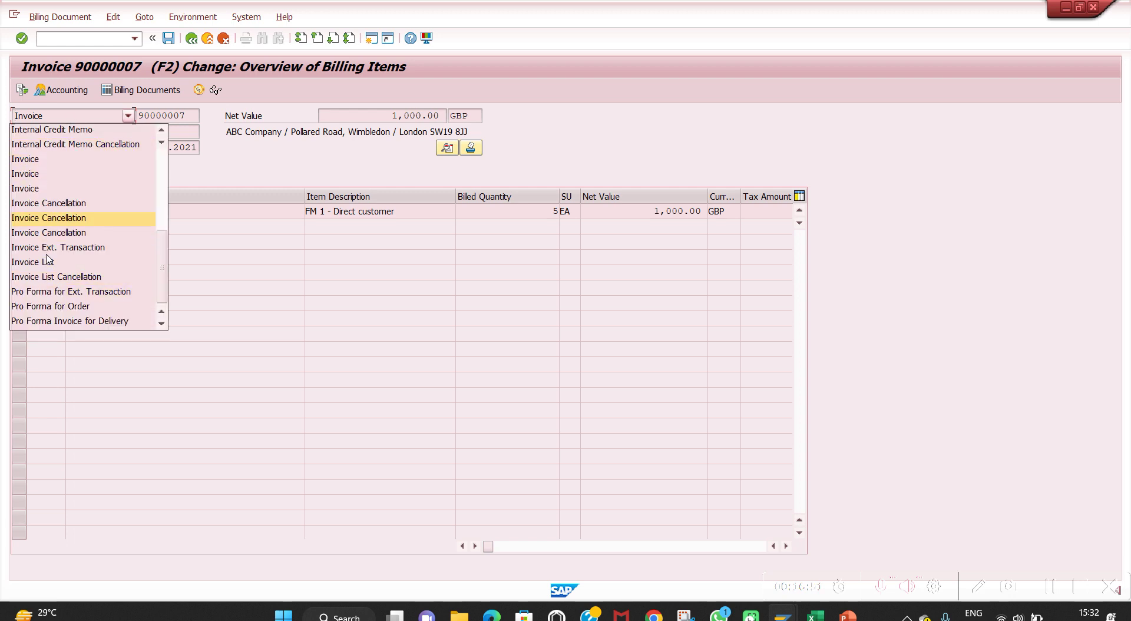
{"action": "left_click", "coordinate": [245, 199]}
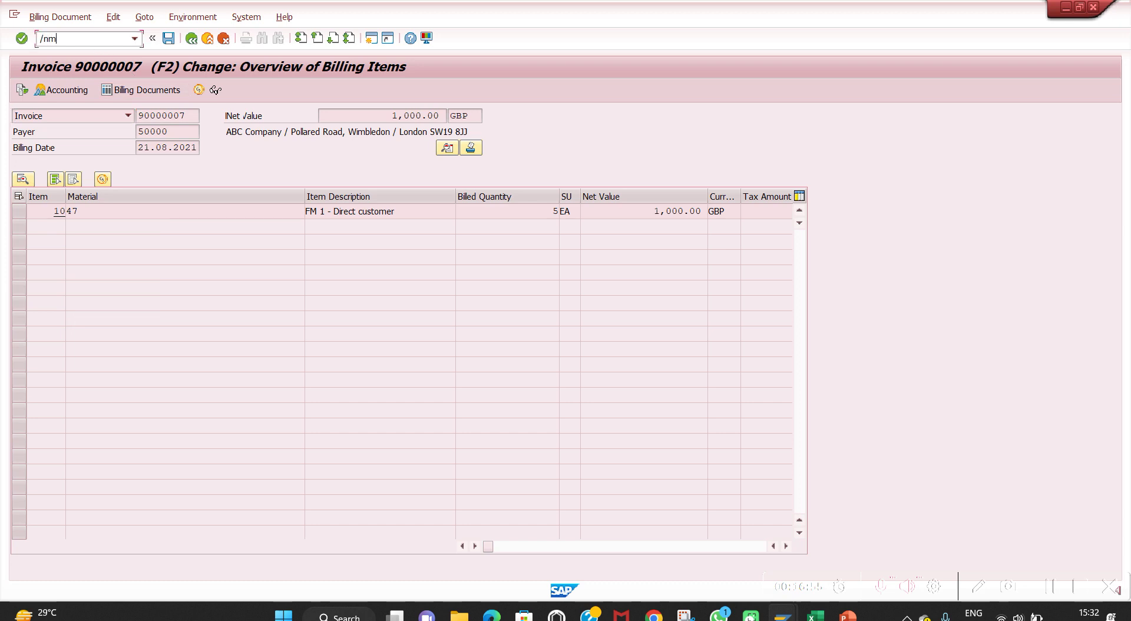
- Run MIGO and check the Purchase Order and Goods Receipt dropdowns
{"action": "key", "text": "Return"}
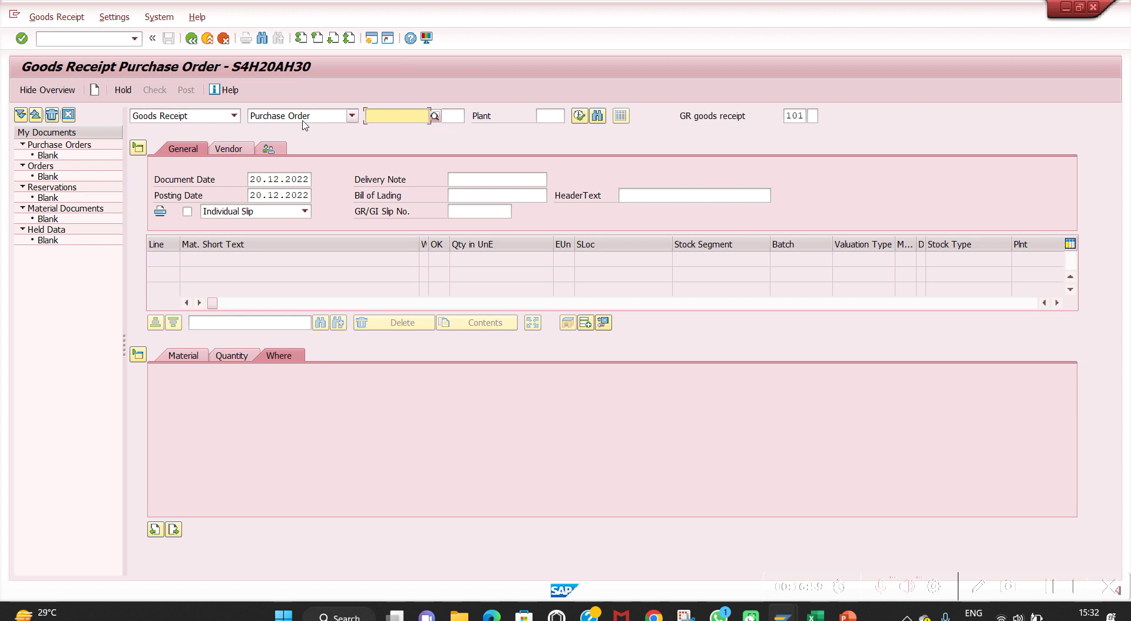
{"action": "left_click", "coordinate": [304, 118]}
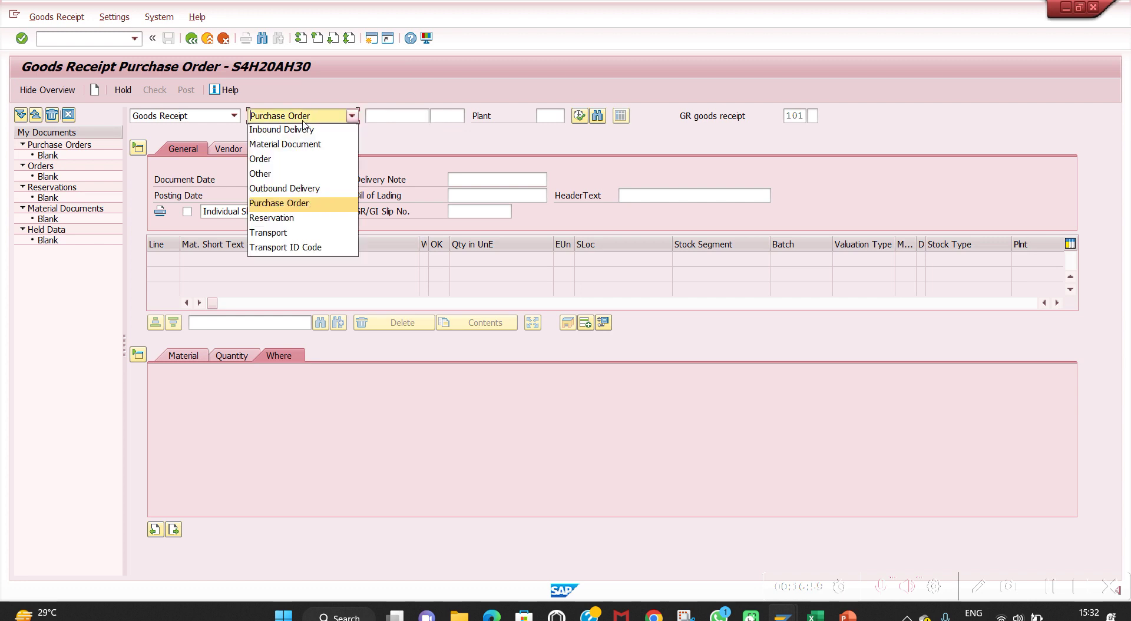
{"action": "key", "text": "Escape"}
{"action": "left_click", "coordinate": [168, 116]}
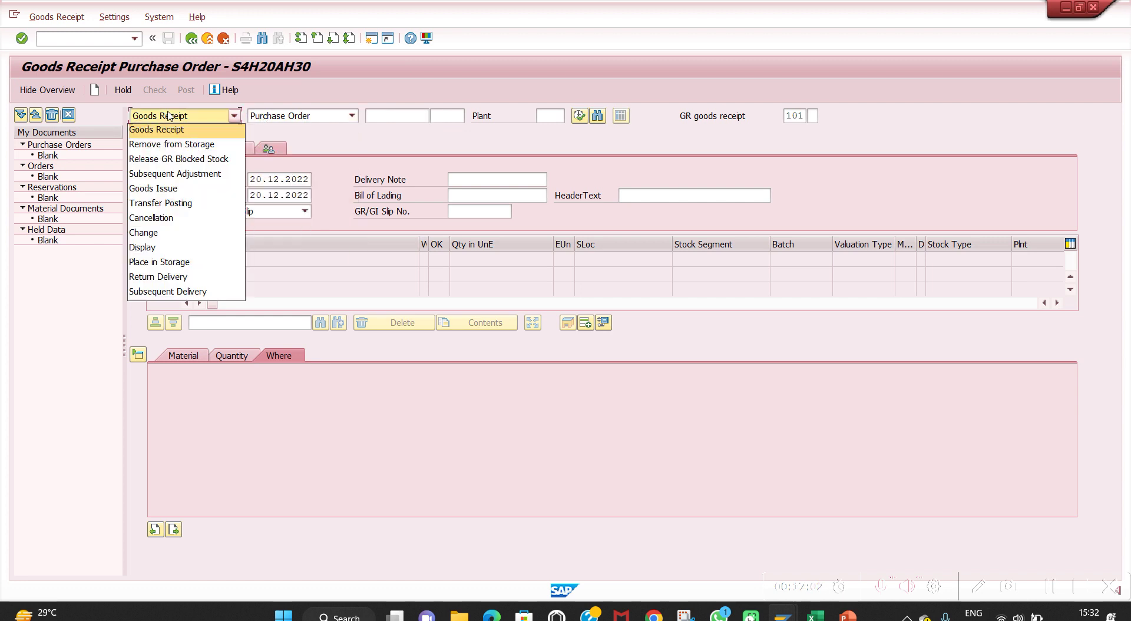
{"action": "key", "text": "Escape"}
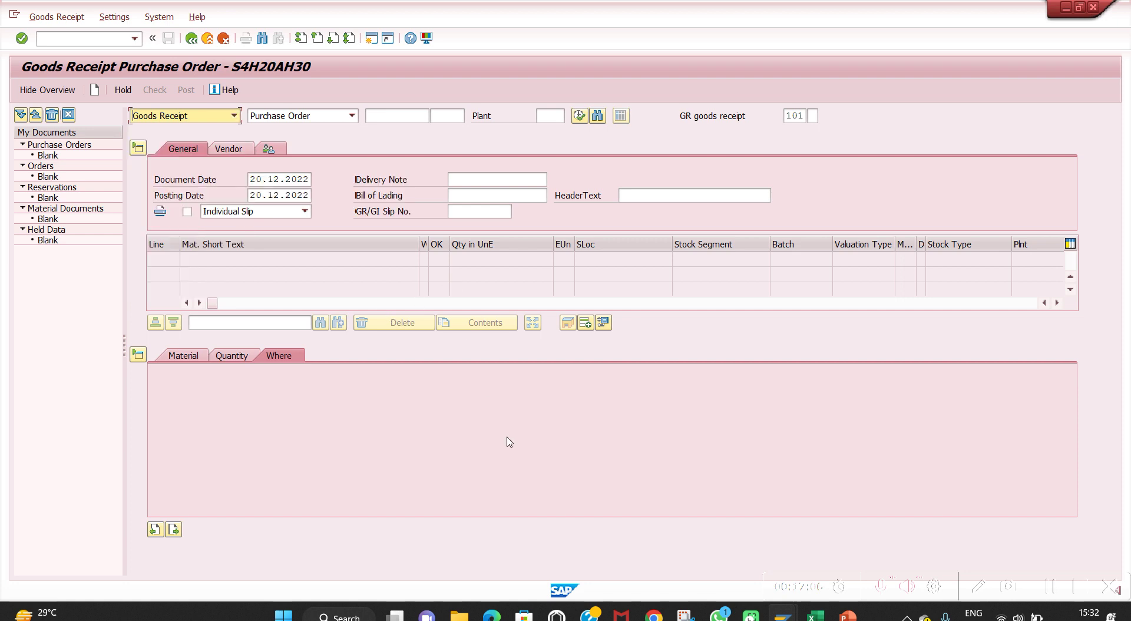
- Enable 'Show keys within dropdown lists' under Interaction Design > Visualization 1 in SAP GUI options and confirm with OK
{"action": "left_click", "coordinate": [426, 38]}
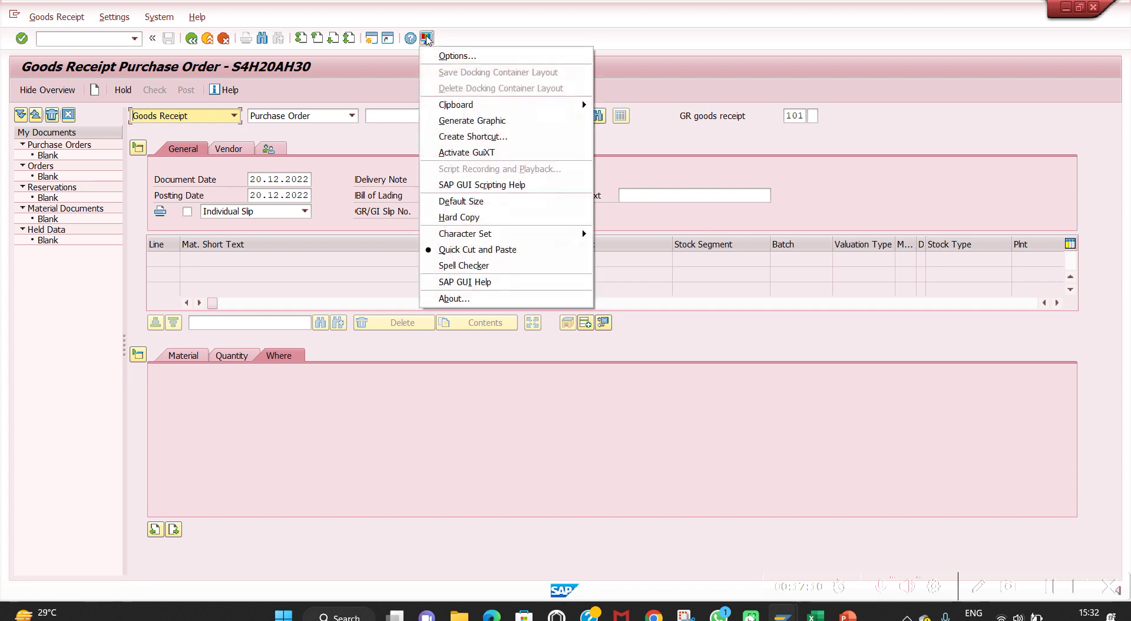
{"action": "left_click", "coordinate": [452, 57]}
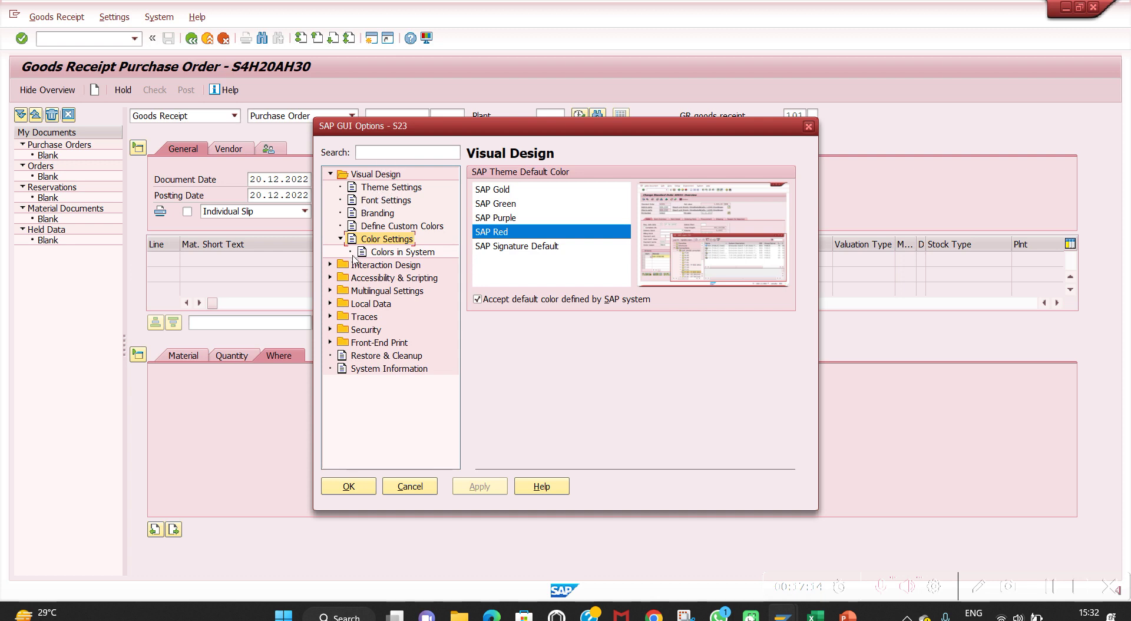
{"action": "left_click", "coordinate": [372, 270]}
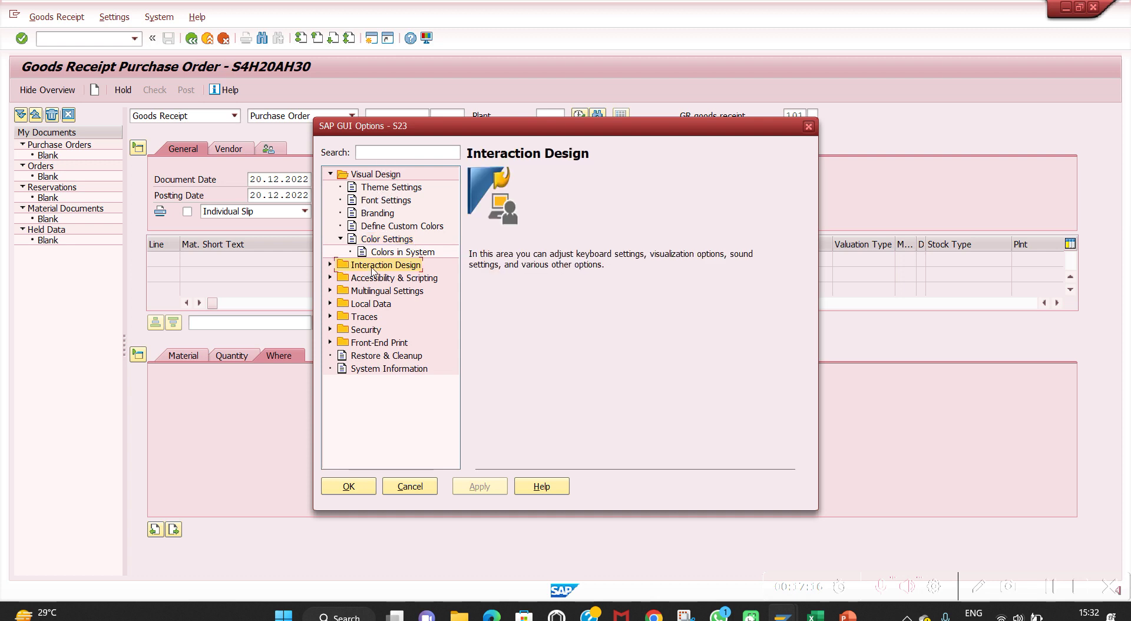
{"action": "left_click", "coordinate": [330, 265]}
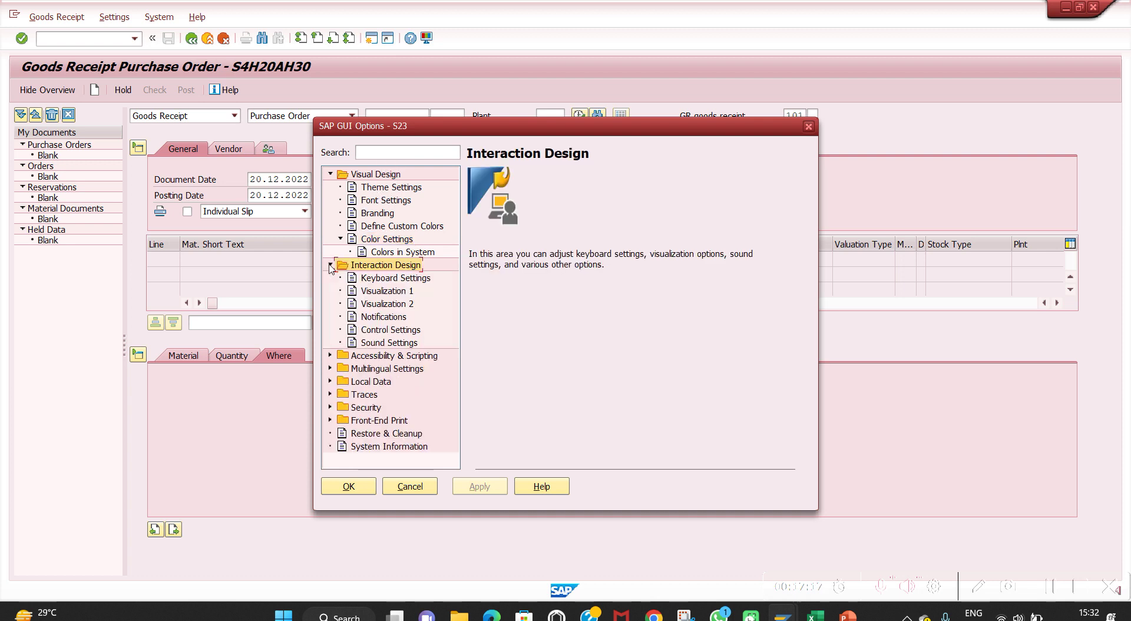
{"action": "left_click", "coordinate": [378, 293]}
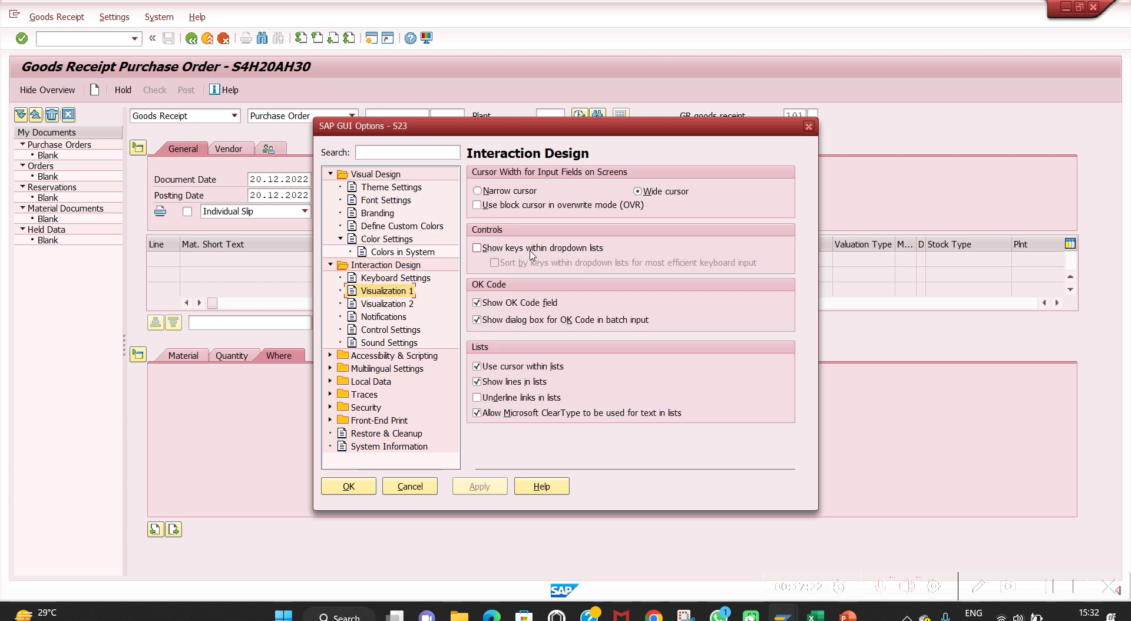
{"action": "left_click", "coordinate": [477, 248]}
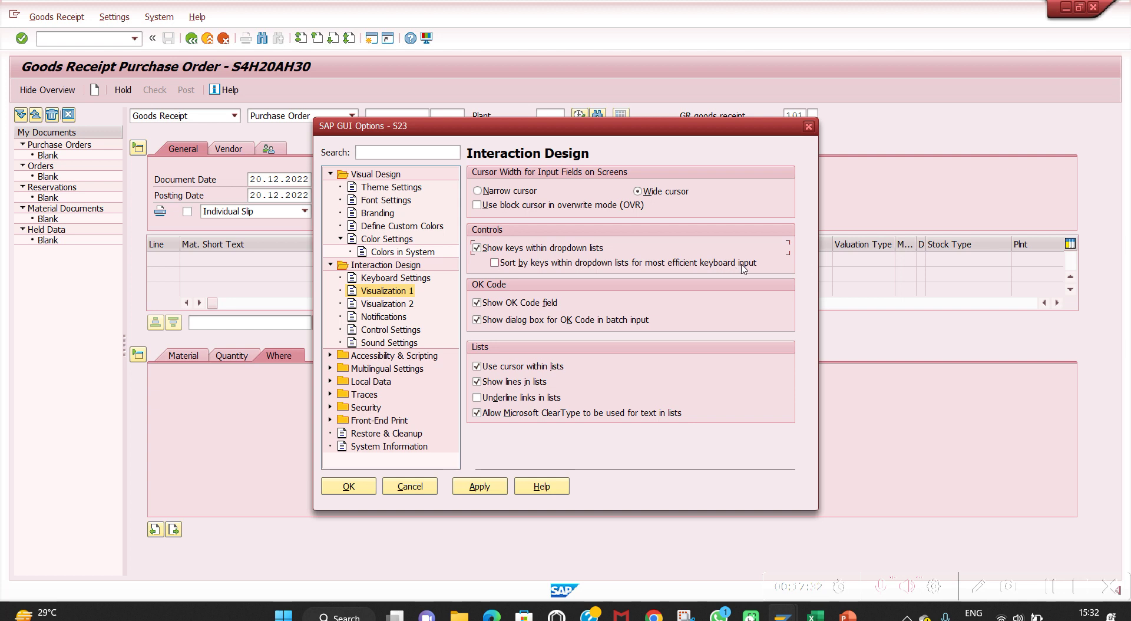
{"action": "left_click", "coordinate": [478, 249]}
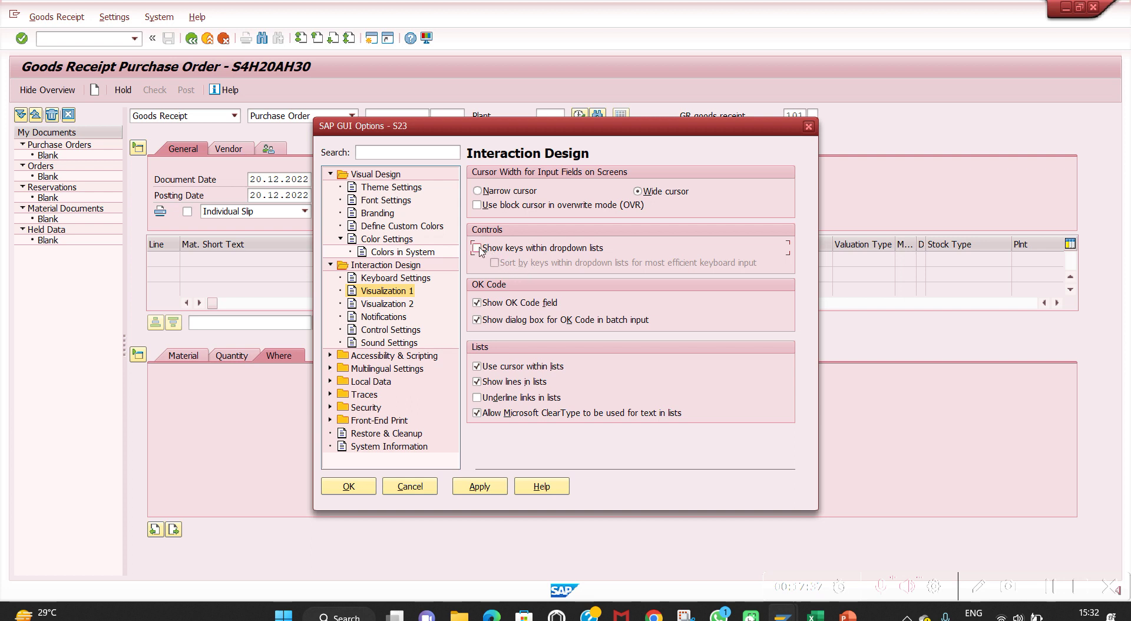
{"action": "left_click", "coordinate": [477, 248]}
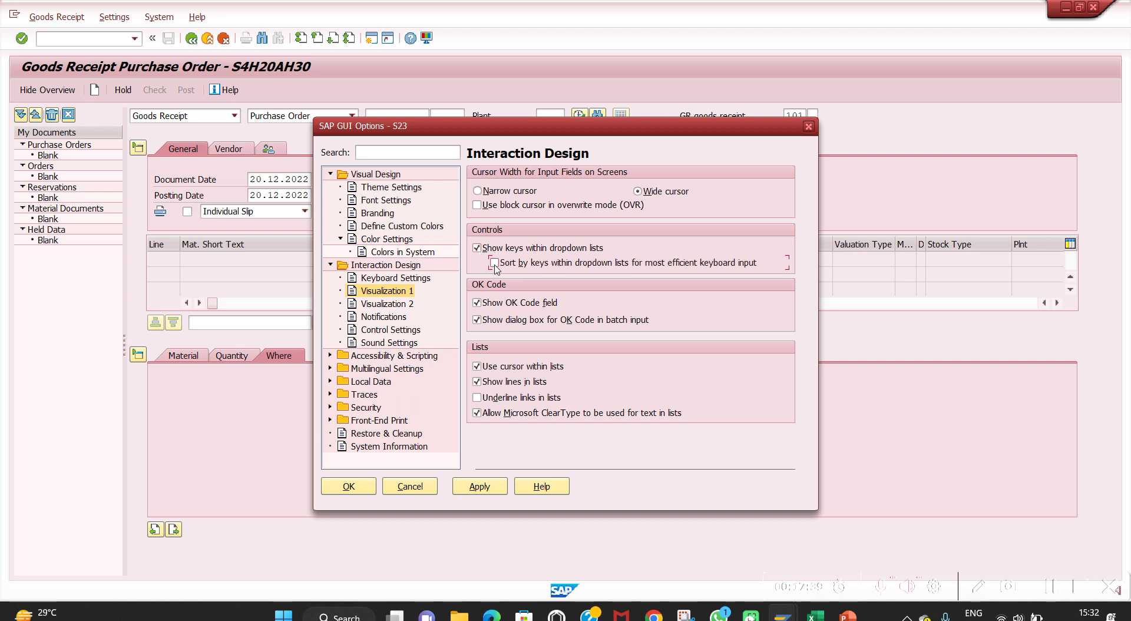
{"action": "left_click", "coordinate": [356, 486]}
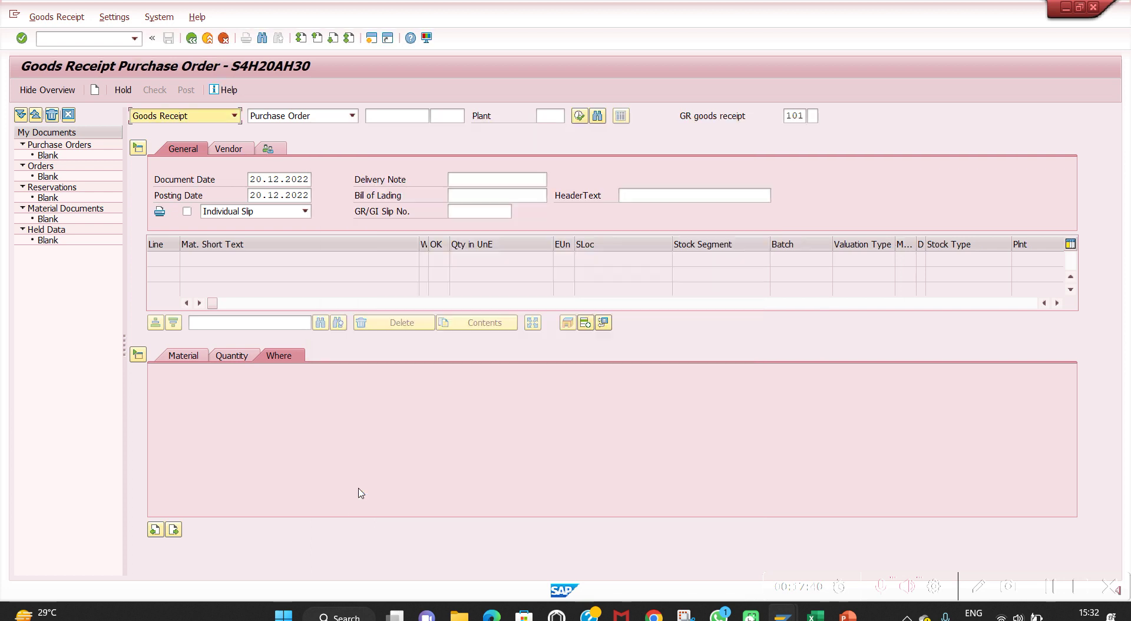
- Check that the MIGO action and reference type dropdowns now show keys like A01 Goods Receipt and R01
{"action": "left_click", "coordinate": [303, 117]}
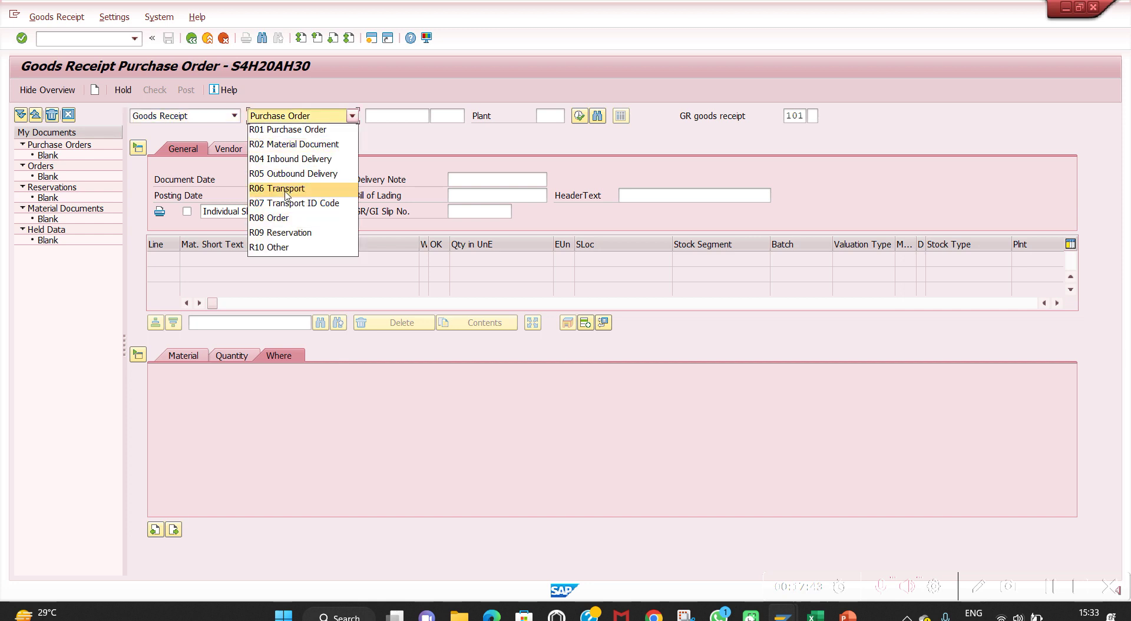
{"action": "left_click", "coordinate": [191, 117]}
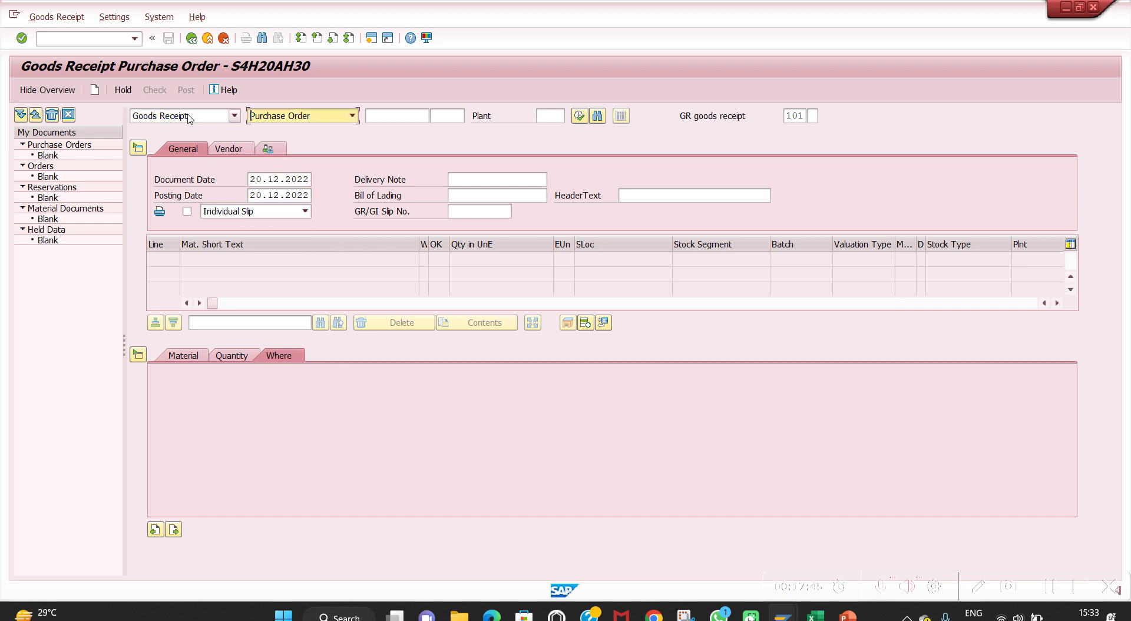
{"action": "left_click", "coordinate": [192, 118]}
{"action": "key", "text": "Escape"}
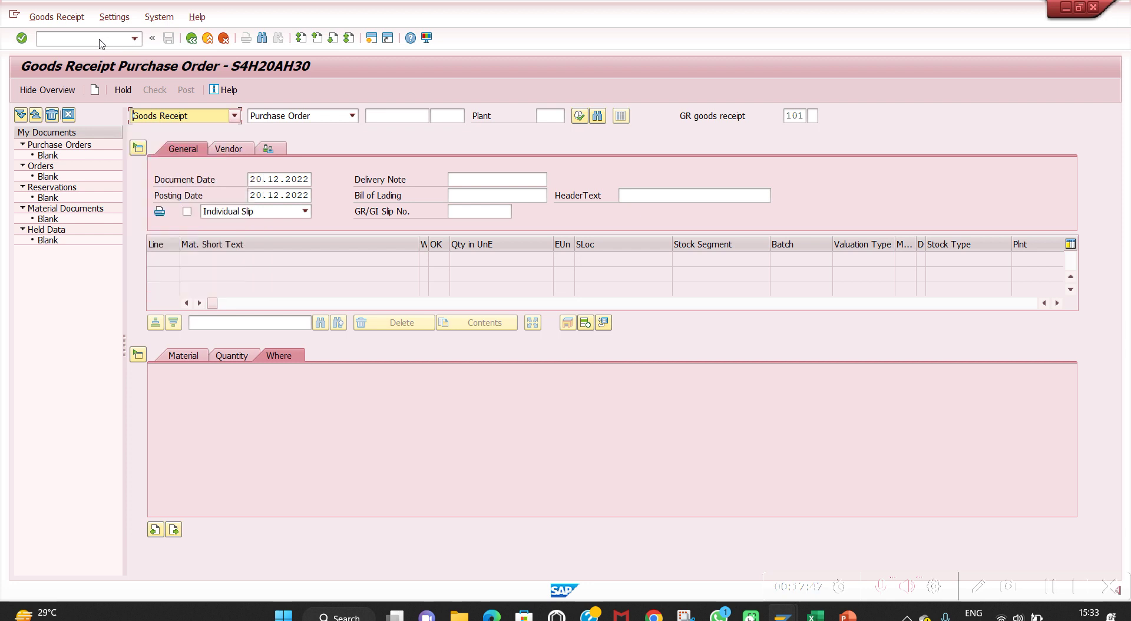
{"action": "left_click", "coordinate": [100, 39]}
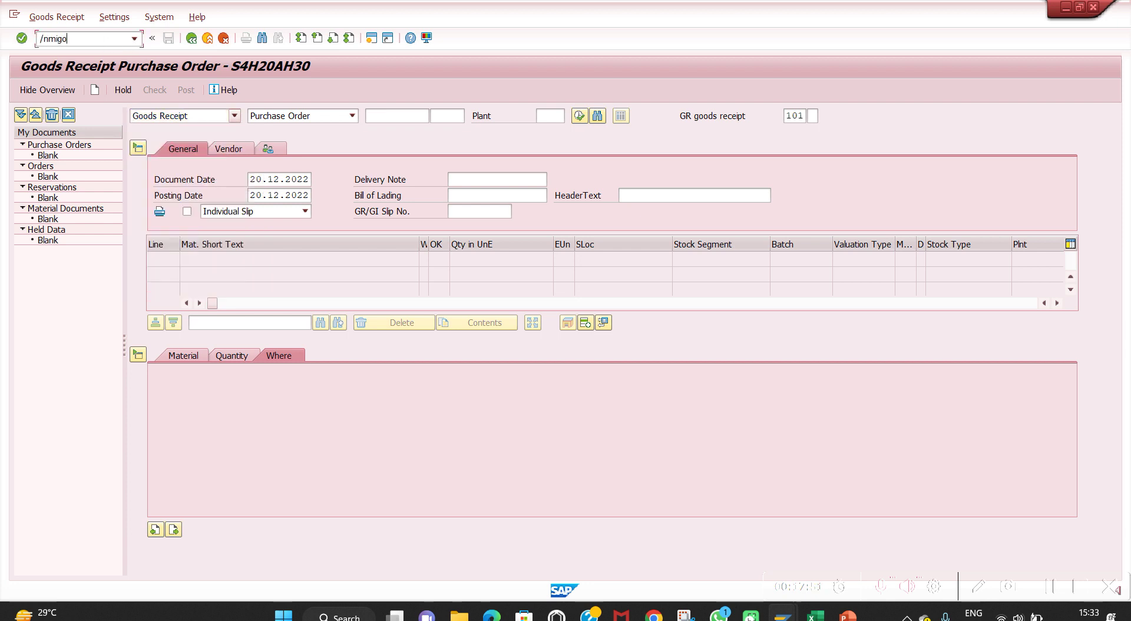
{"action": "key", "text": "Return"}
{"action": "left_click", "coordinate": [283, 116]}
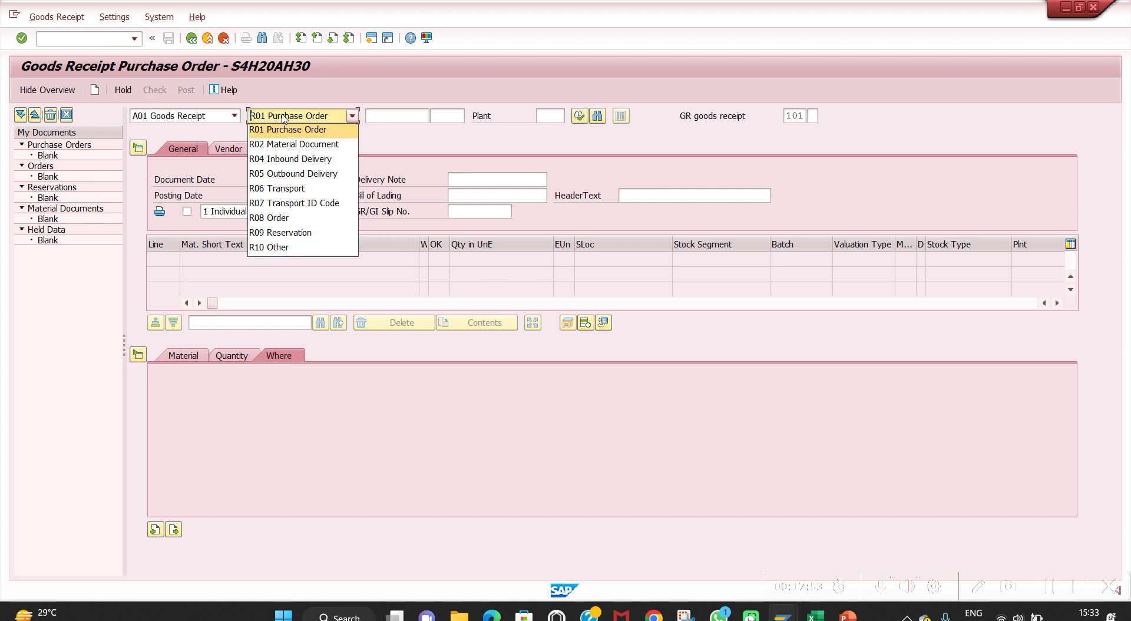
- In /nmm01, view keys in the Industry Sector and Material type lists, then switch to the PowerPoint title slide
{"action": "left_click", "coordinate": [65, 38]}
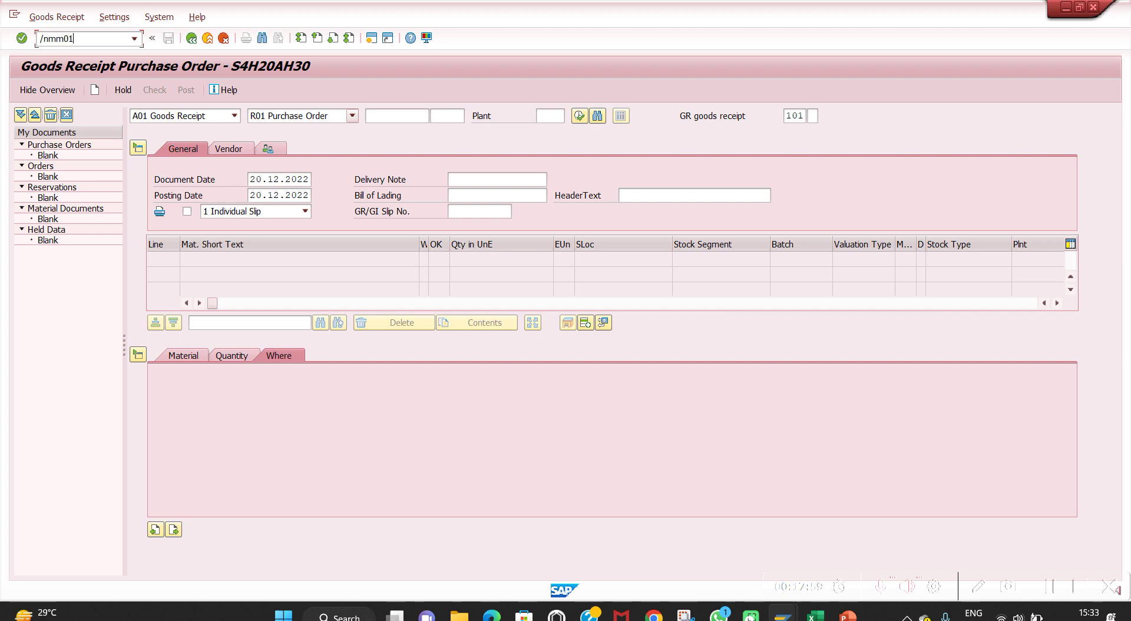
{"action": "key", "text": "Return"}
{"action": "left_click", "coordinate": [224, 147]}
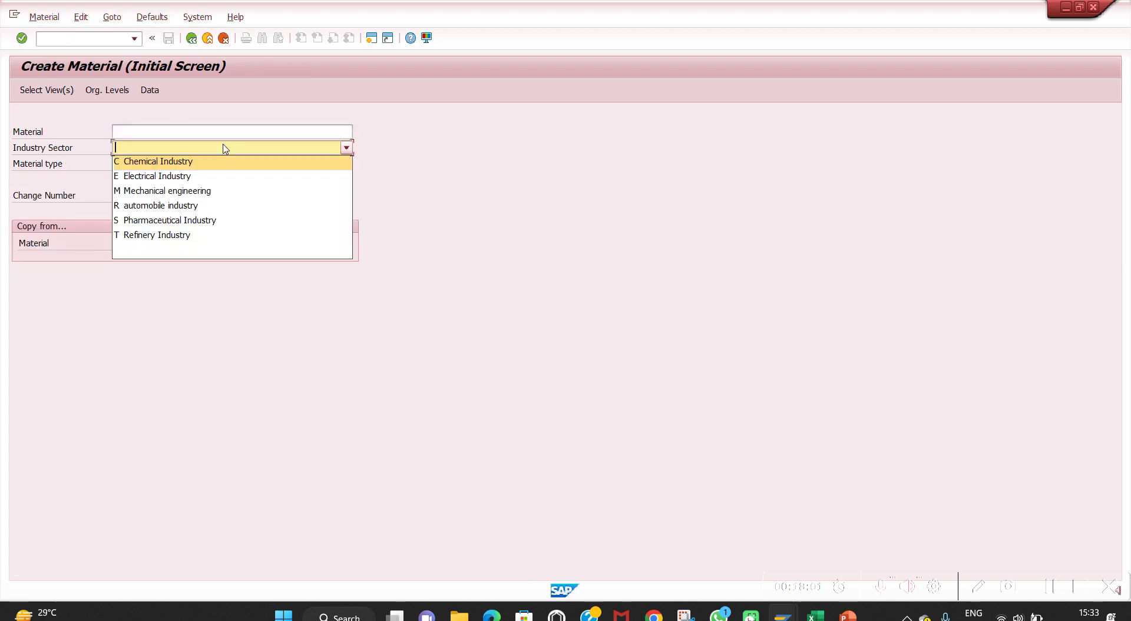
{"action": "left_click", "coordinate": [453, 189]}
{"action": "left_click", "coordinate": [310, 167]}
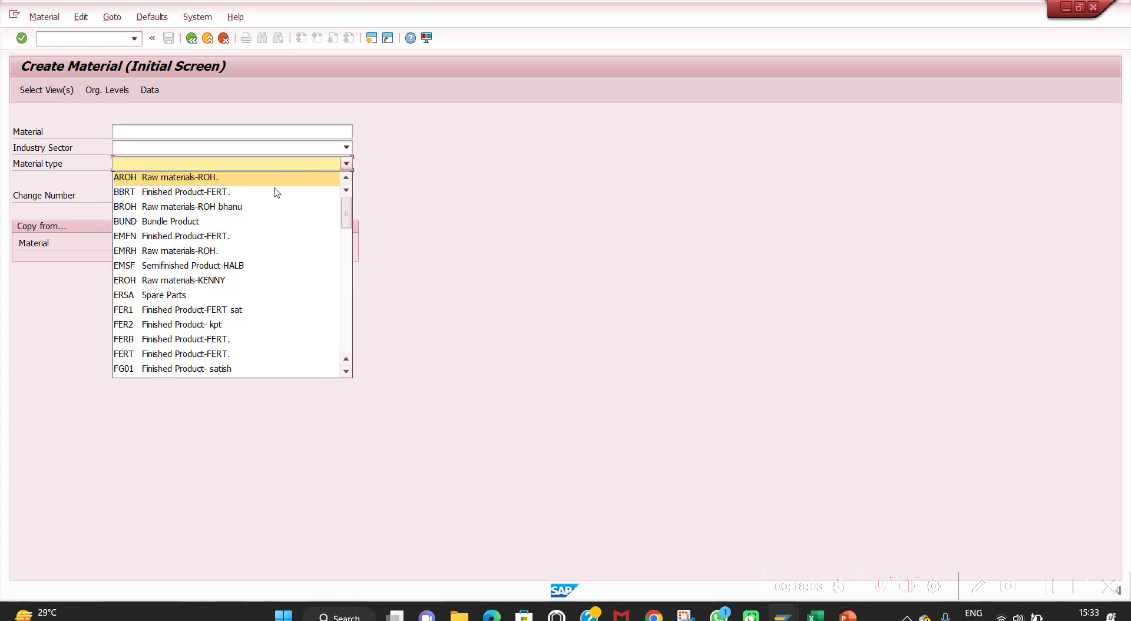
{"action": "left_click", "coordinate": [653, 261]}
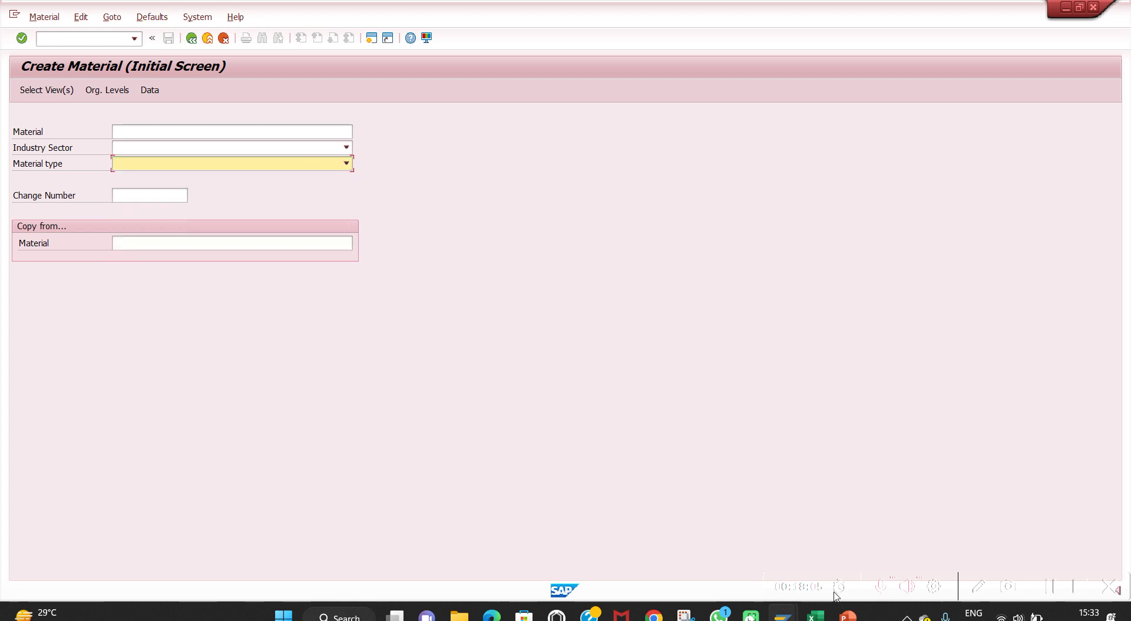
{"action": "left_click", "coordinate": [813, 616]}
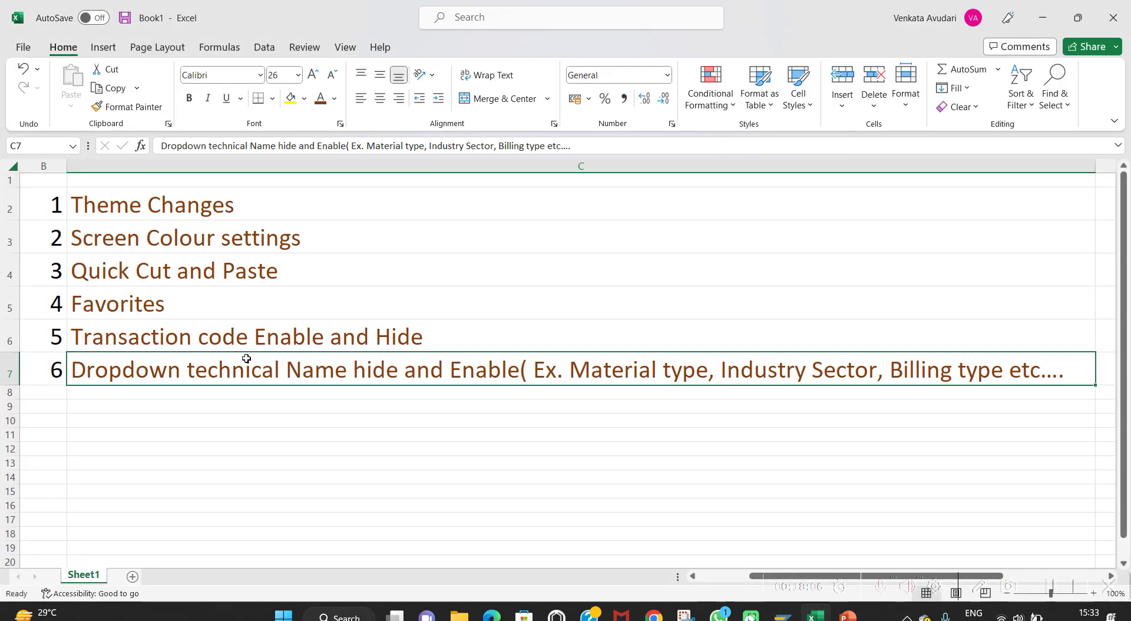
{"action": "left_click", "coordinate": [848, 616]}
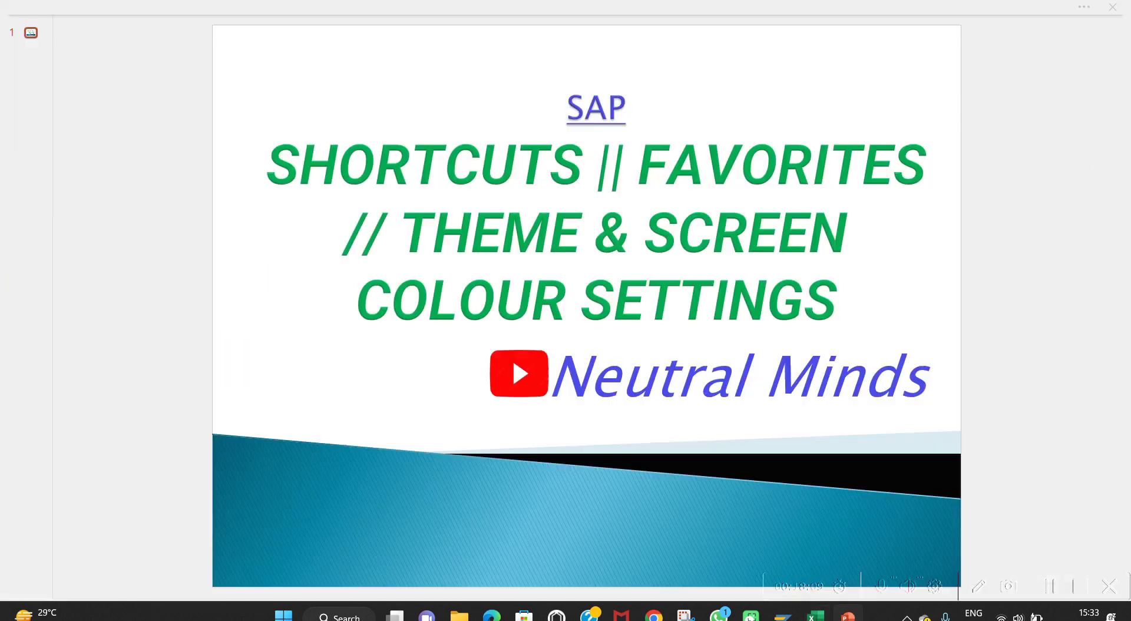